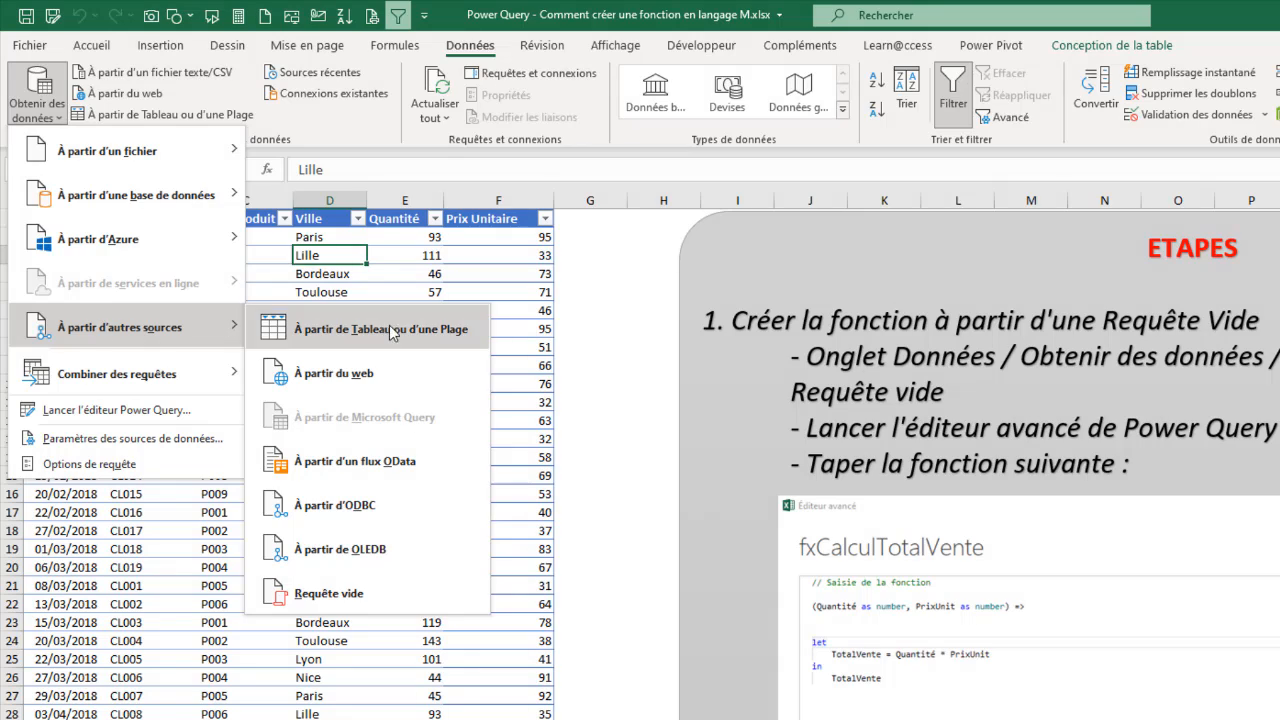
Step: Create a blank query, collapse the query list, and shrink and move the Power Query editor window so the worksheet stays visible
left_click(309, 595)
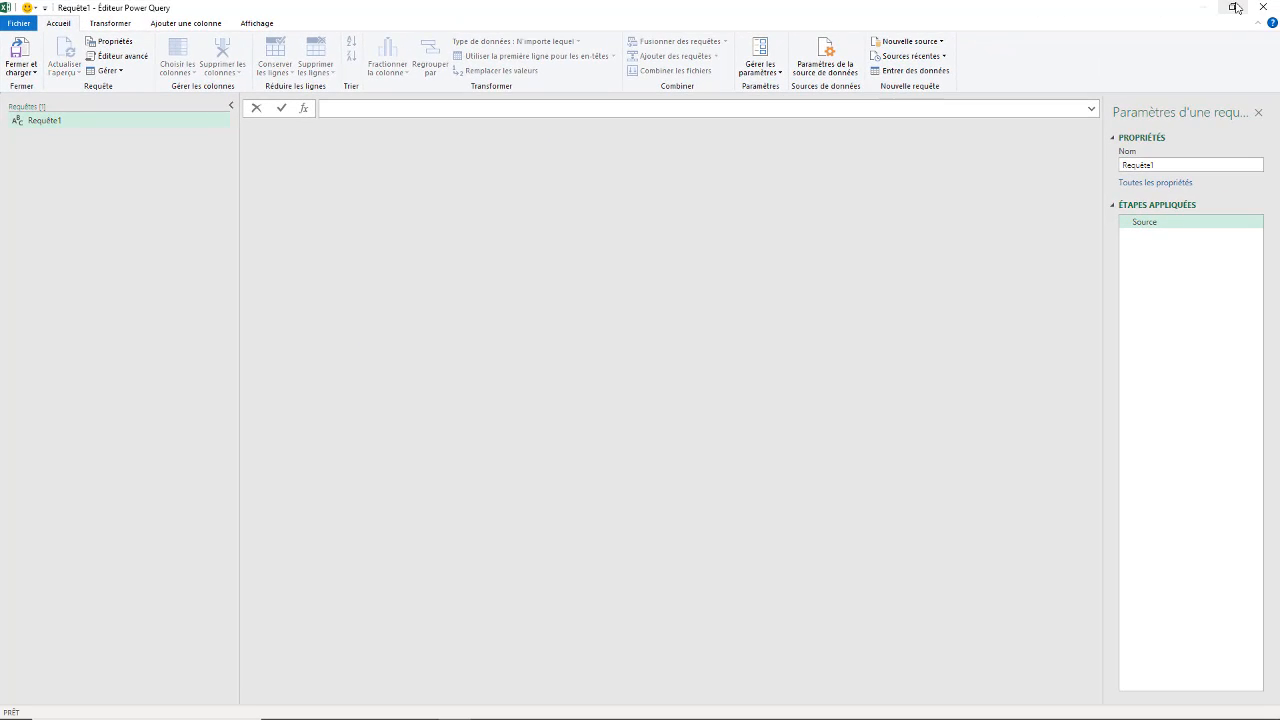
left_click(1232, 7)
left_click_drag(808, 137, 728, 208)
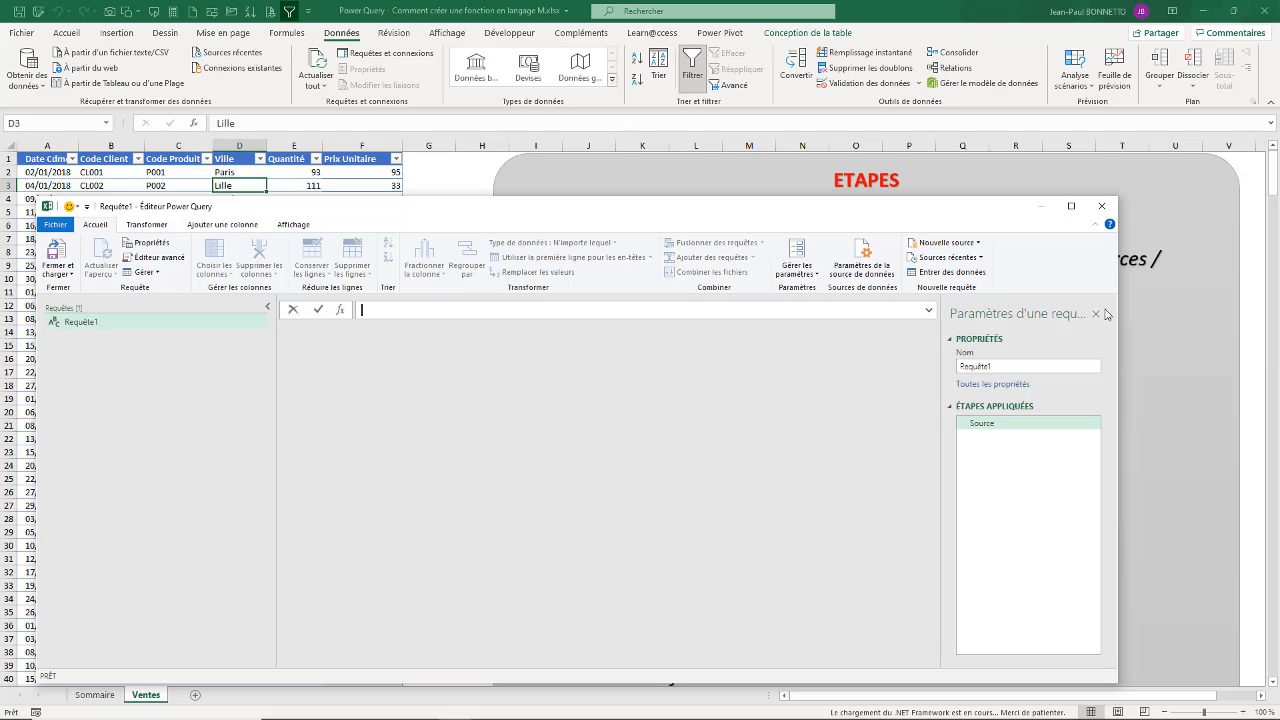
left_click(269, 309)
left_click_drag(510, 214, 608, 471)
left_click_drag(649, 393, 468, 12)
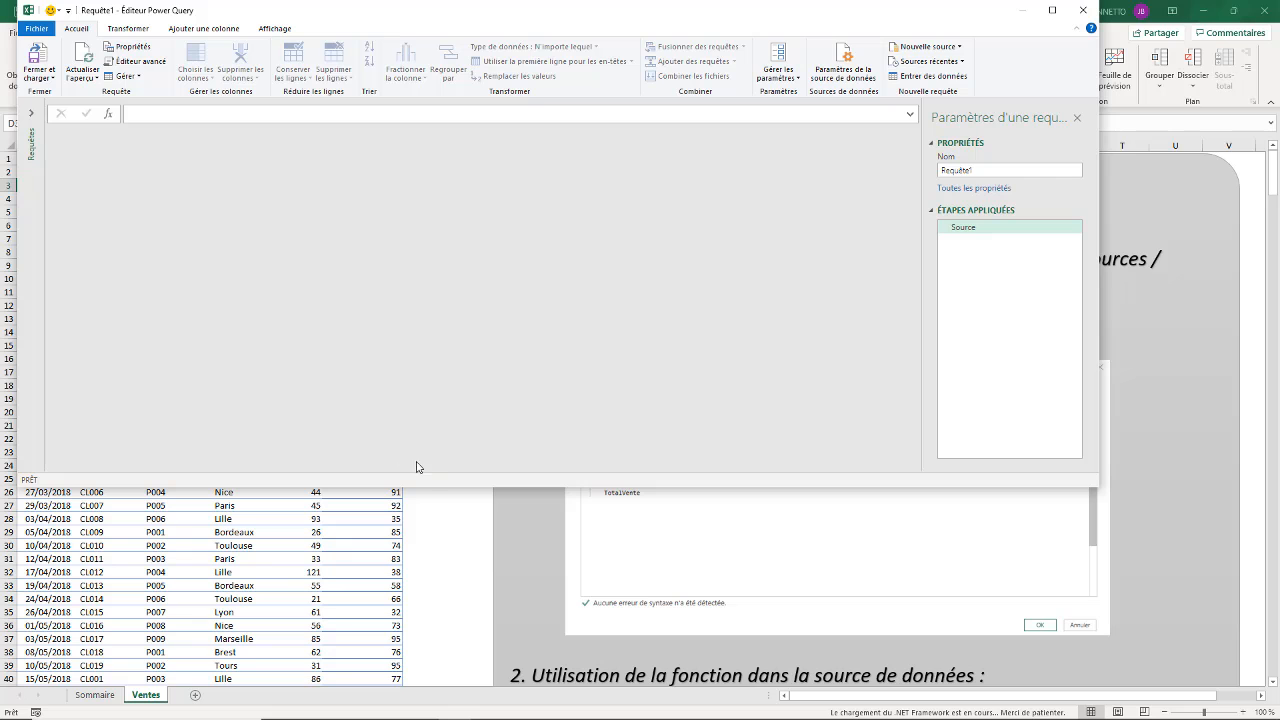
left_click_drag(434, 486, 446, 366)
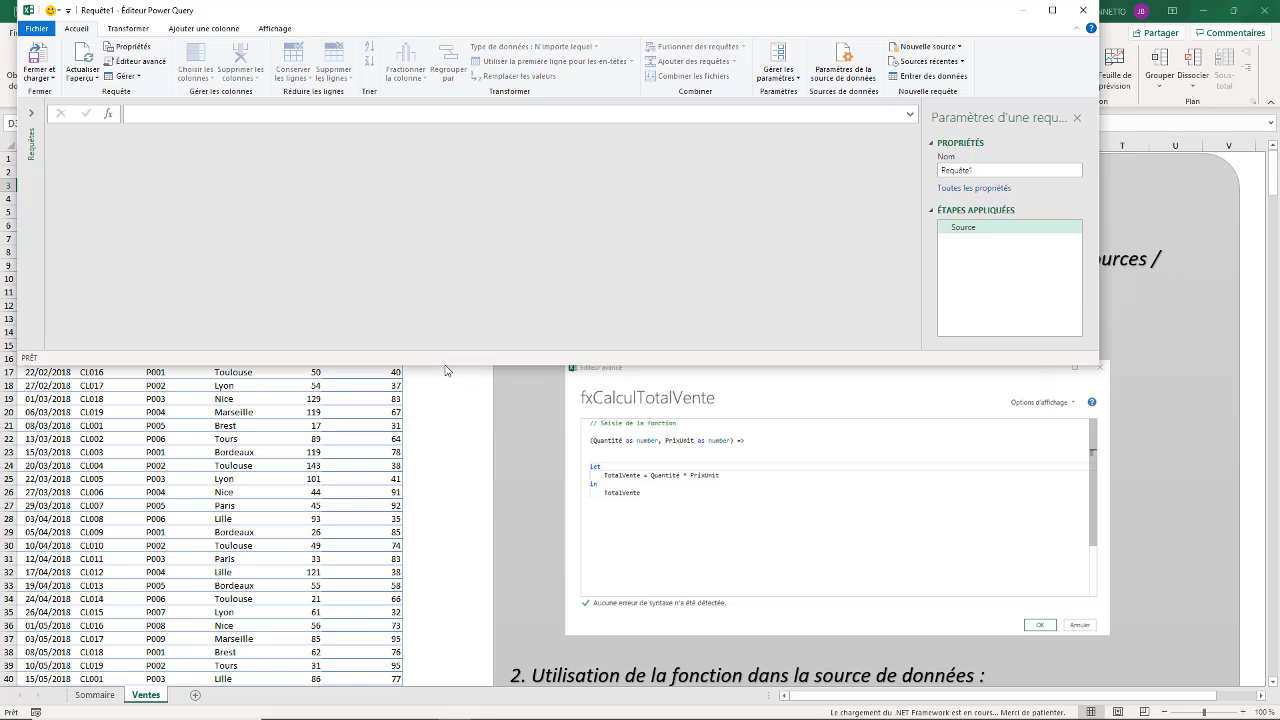
left_click_drag(1099, 131, 1059, 131)
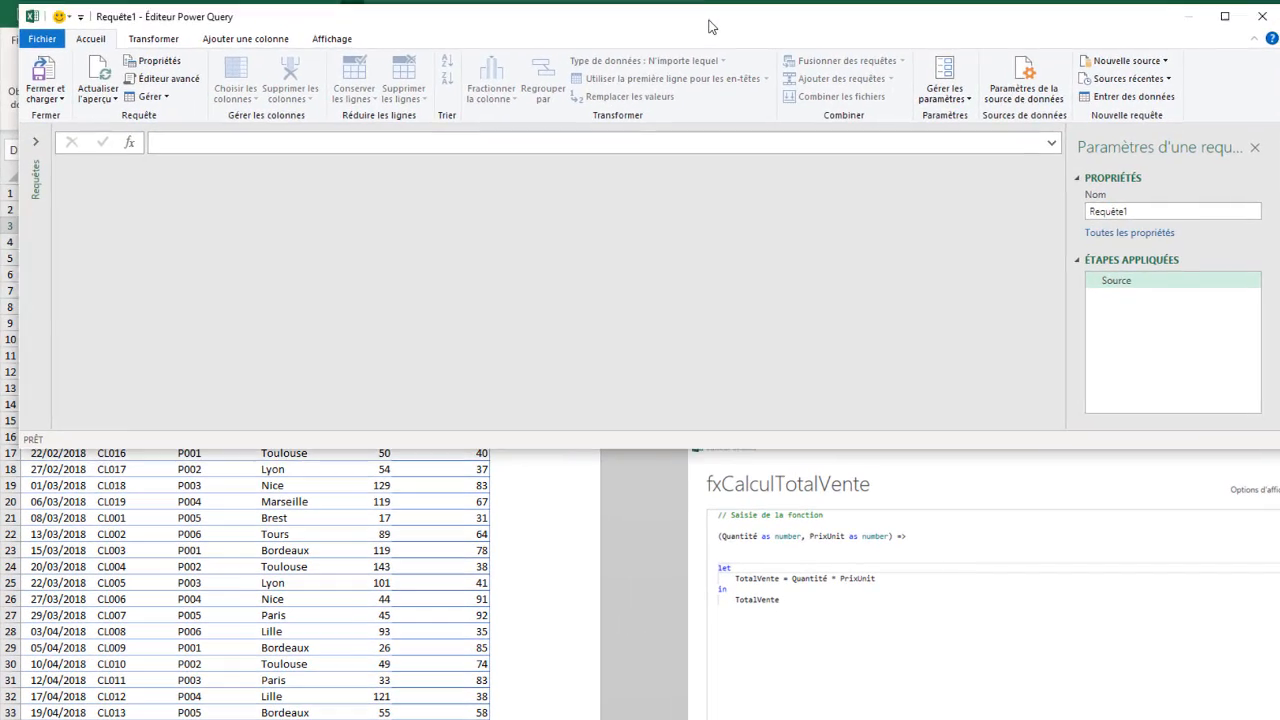
left_click_drag(708, 26, 687, 22)
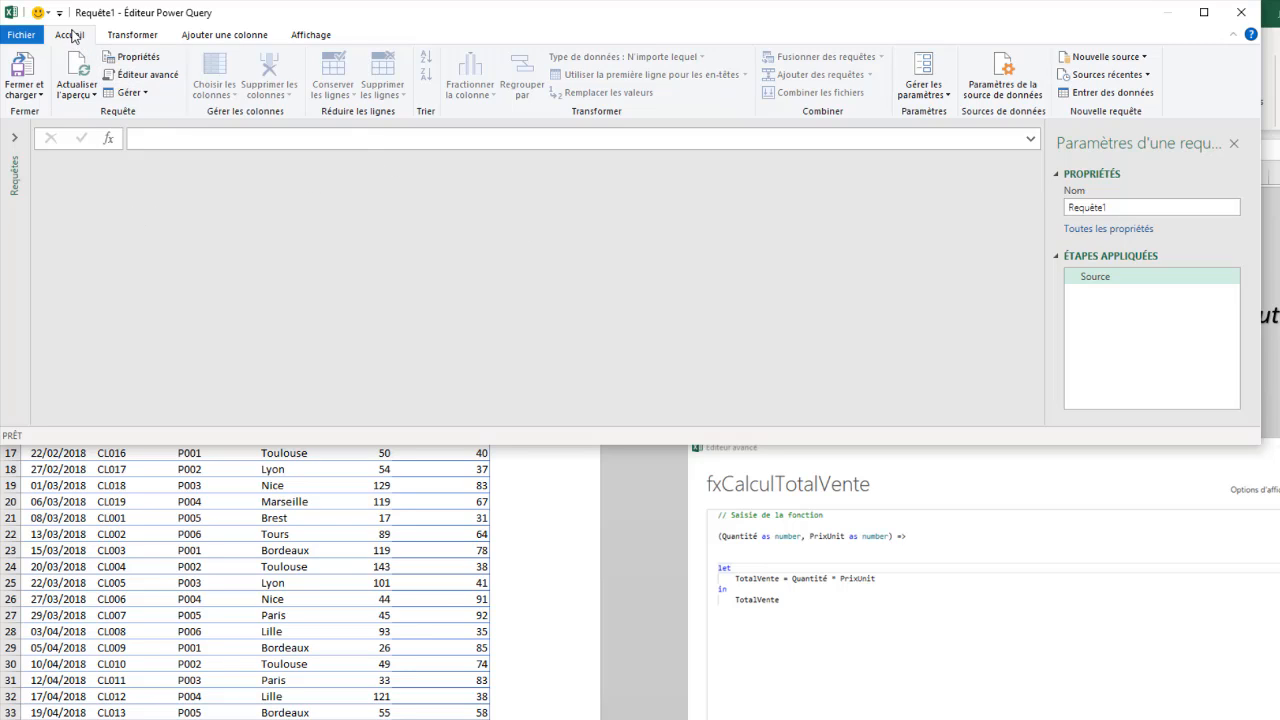
Step: Open the blank query's code in the advanced editor and insert three empty lines above the let block
left_click(138, 77)
left_click_drag(531, 84, 345, 144)
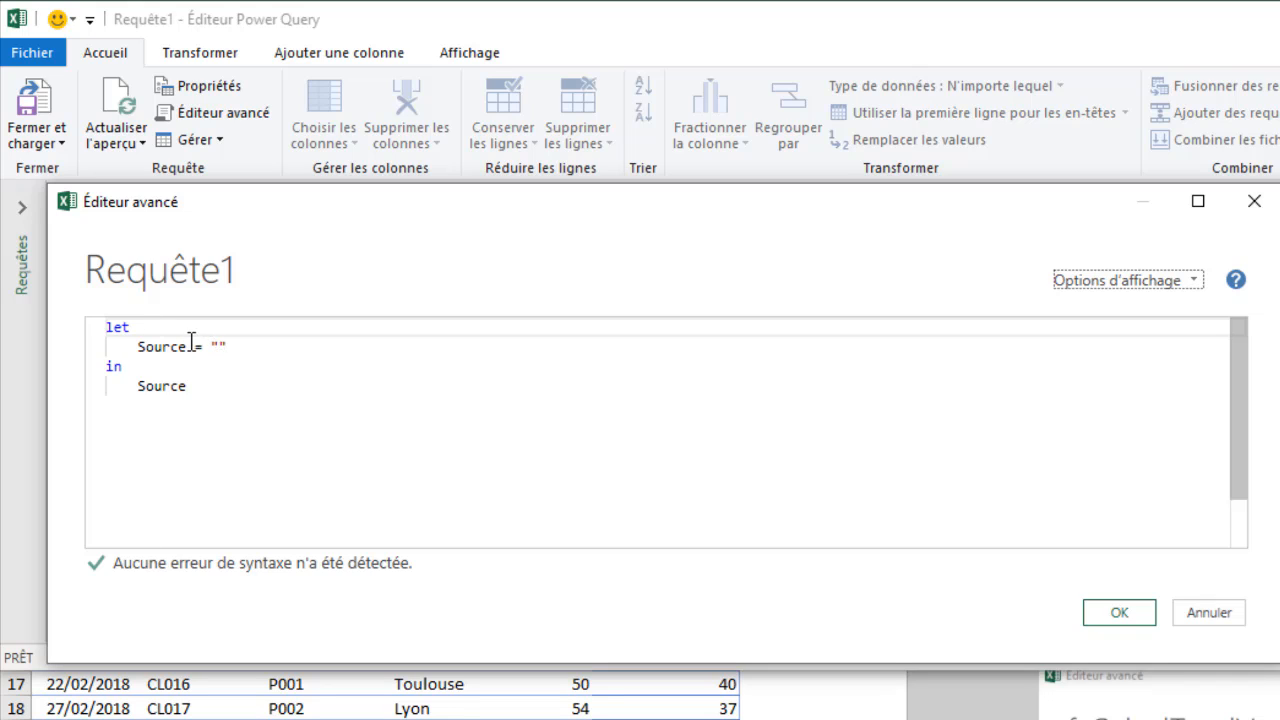
left_click(108, 330)
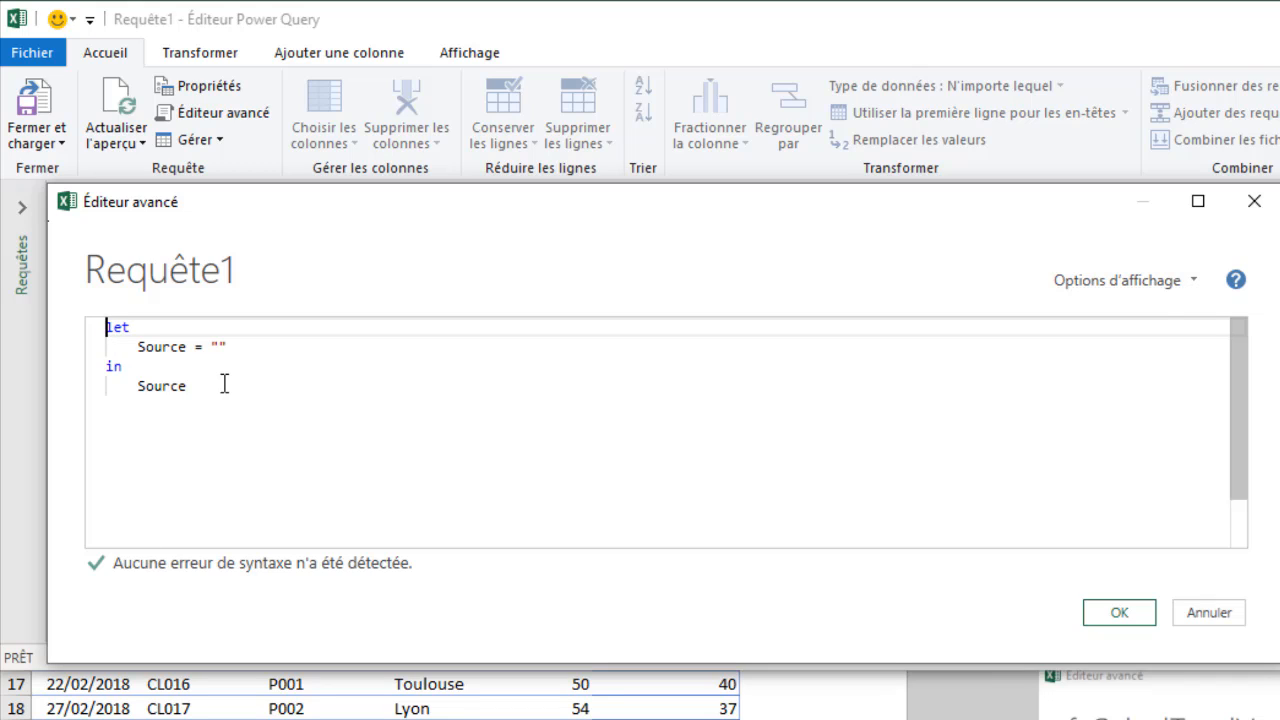
key("Return")
key("Return")
key("Return")
key("Up")
key("Up")
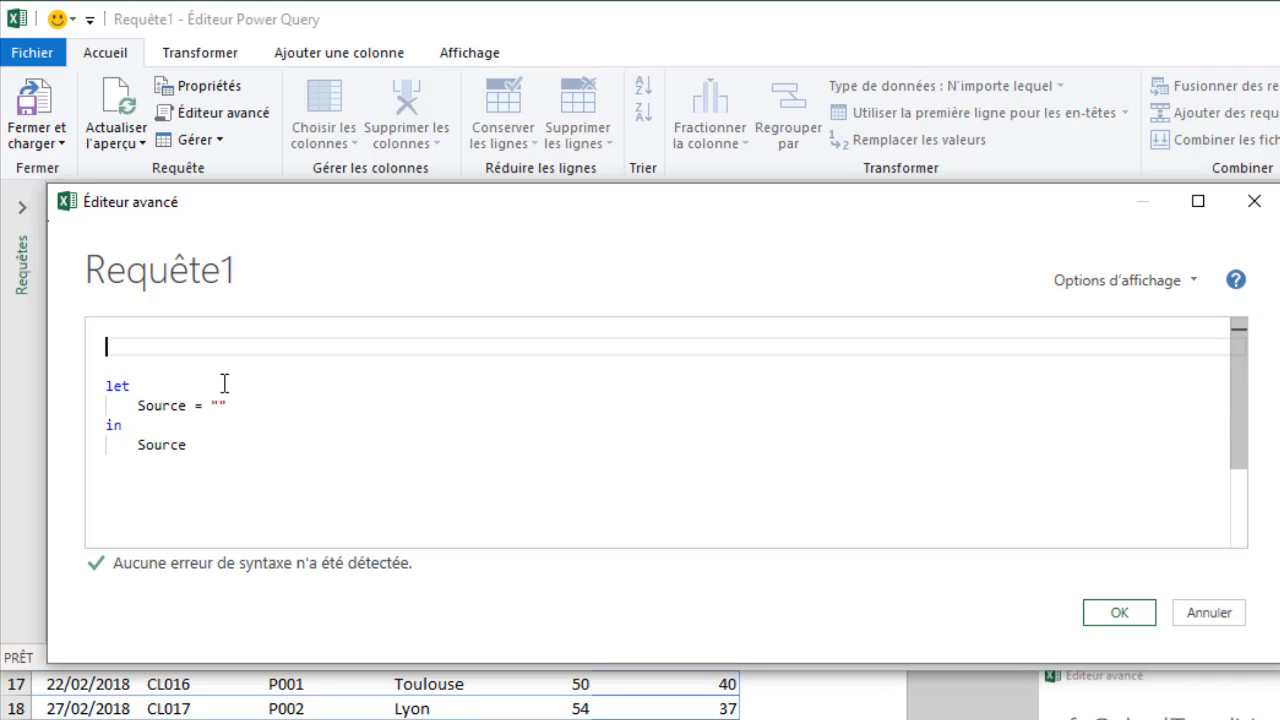
key("Down")
Step: Add the comment "// COnstruction de la fonction" above the let block and start a new line under it
type("//")
type("Sasie ")
type("de")
key("BackSpace")
key("BackSpace")
key("BackSpace")
key("BackSpace")
key("BackSpace")
key("BackSpace")
key("BackSpace")
key("BackSpace")
type("COnstruction de la ")
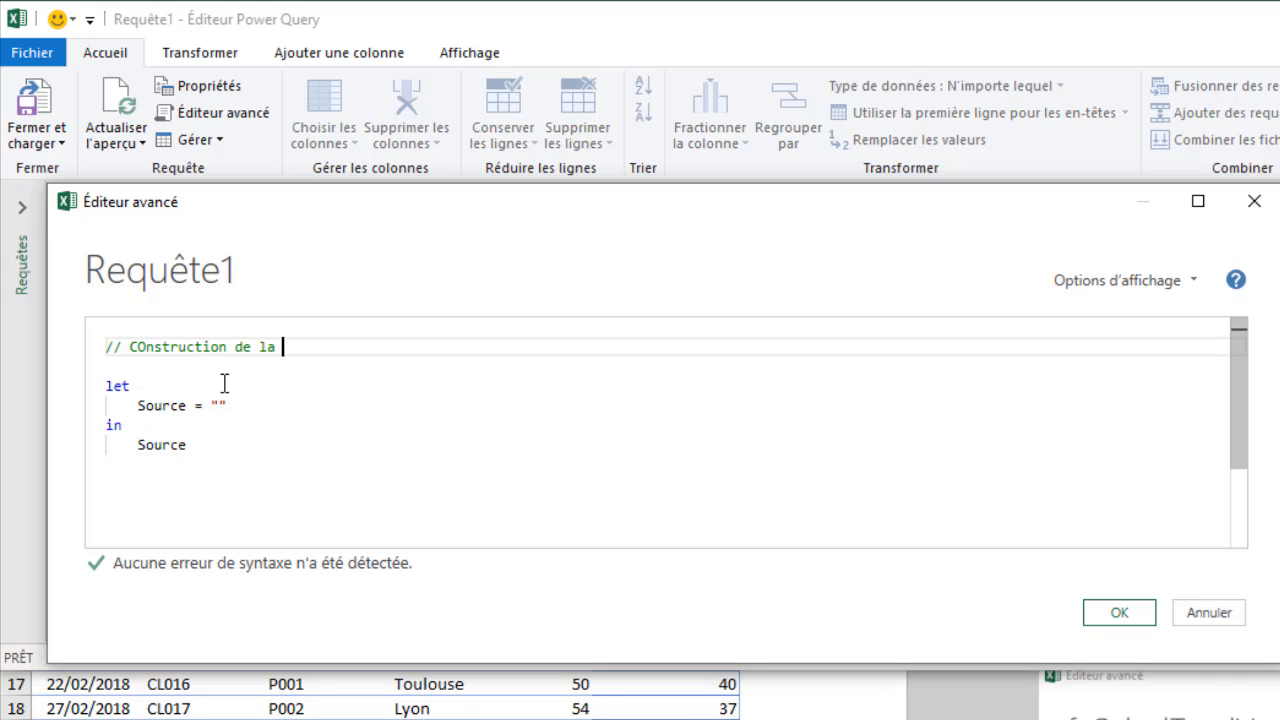
type("fonction")
key("Return")
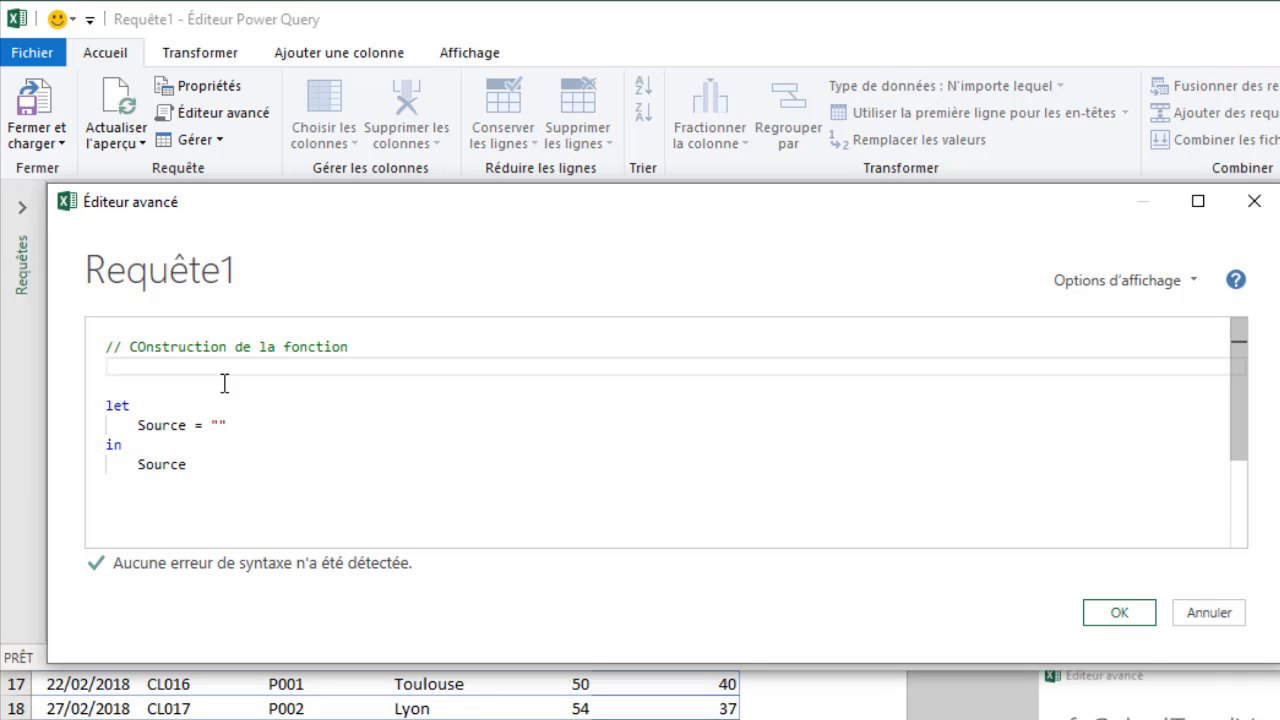
Step: Begin the function's parameter list under the comment with the parameter "Quantite as number" followed by a comma
type("(")
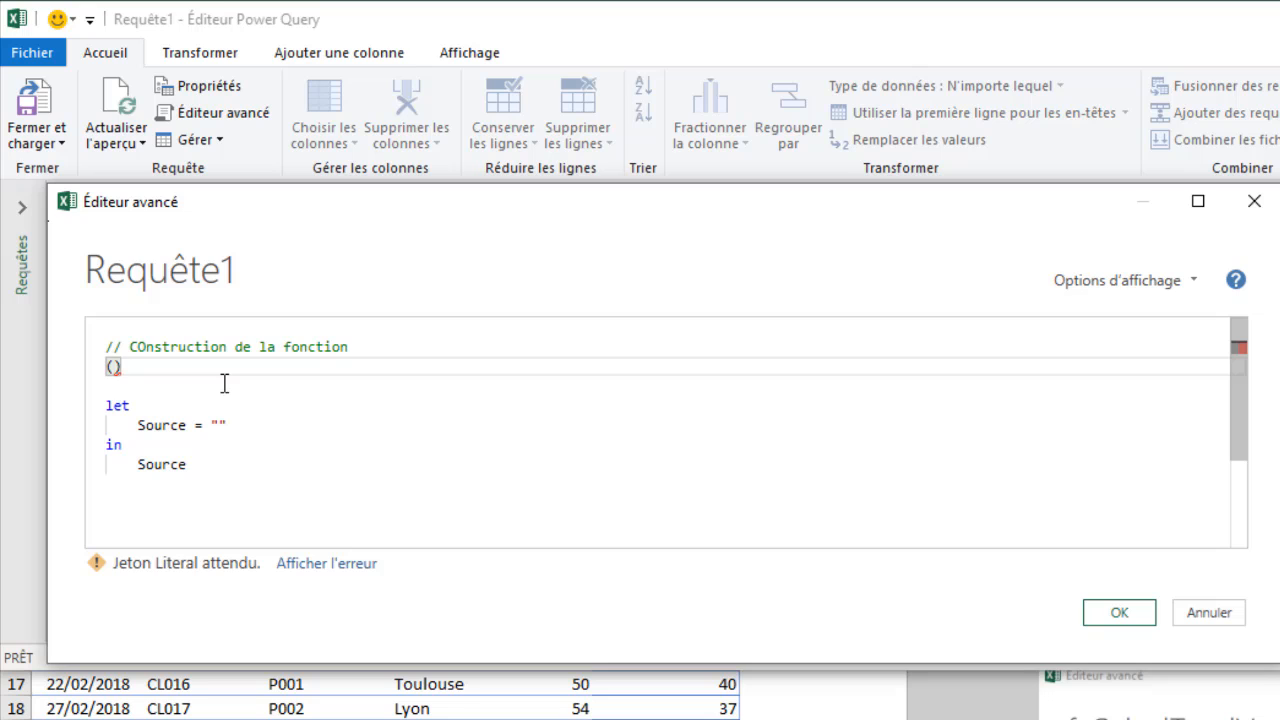
type("Quan")
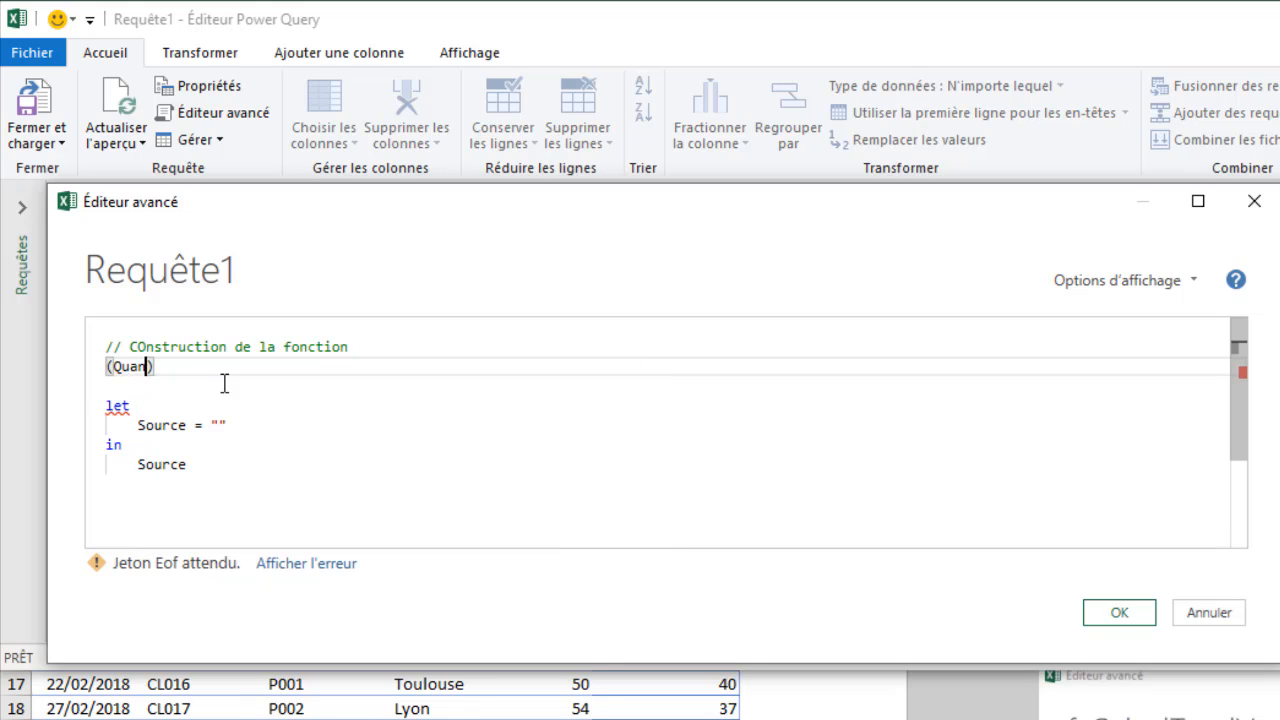
type("tite a")
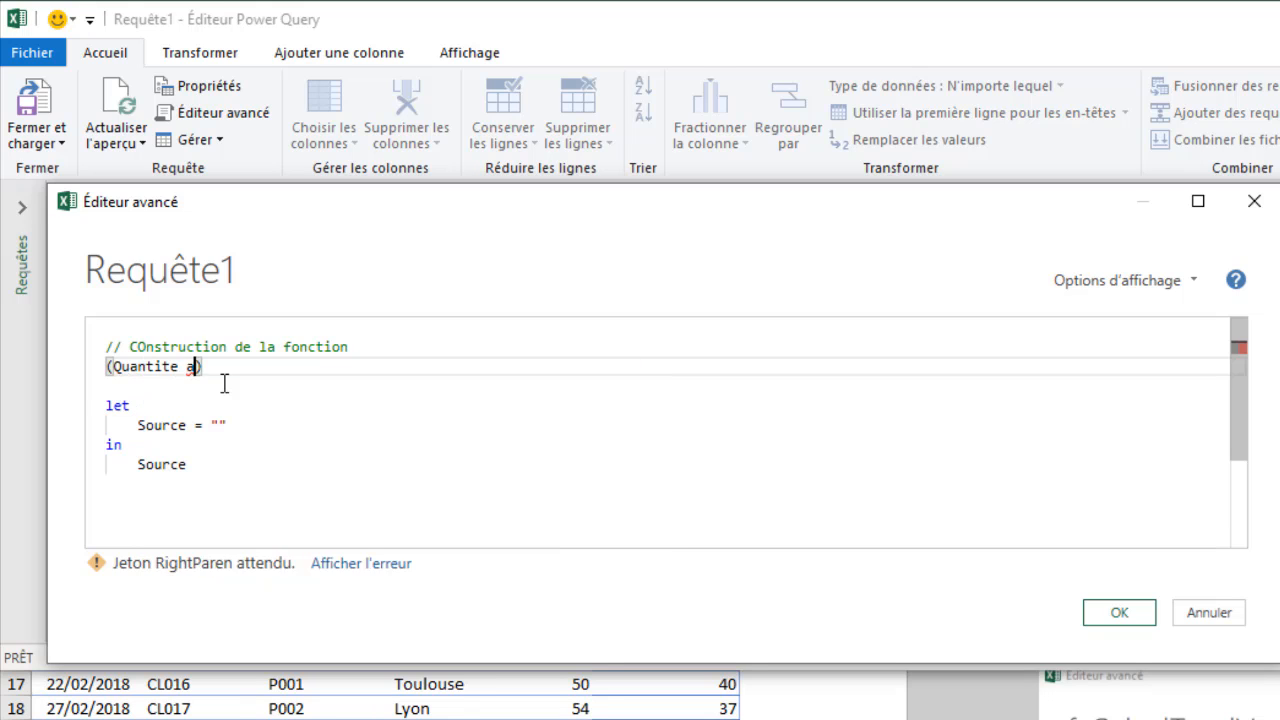
type("s ")
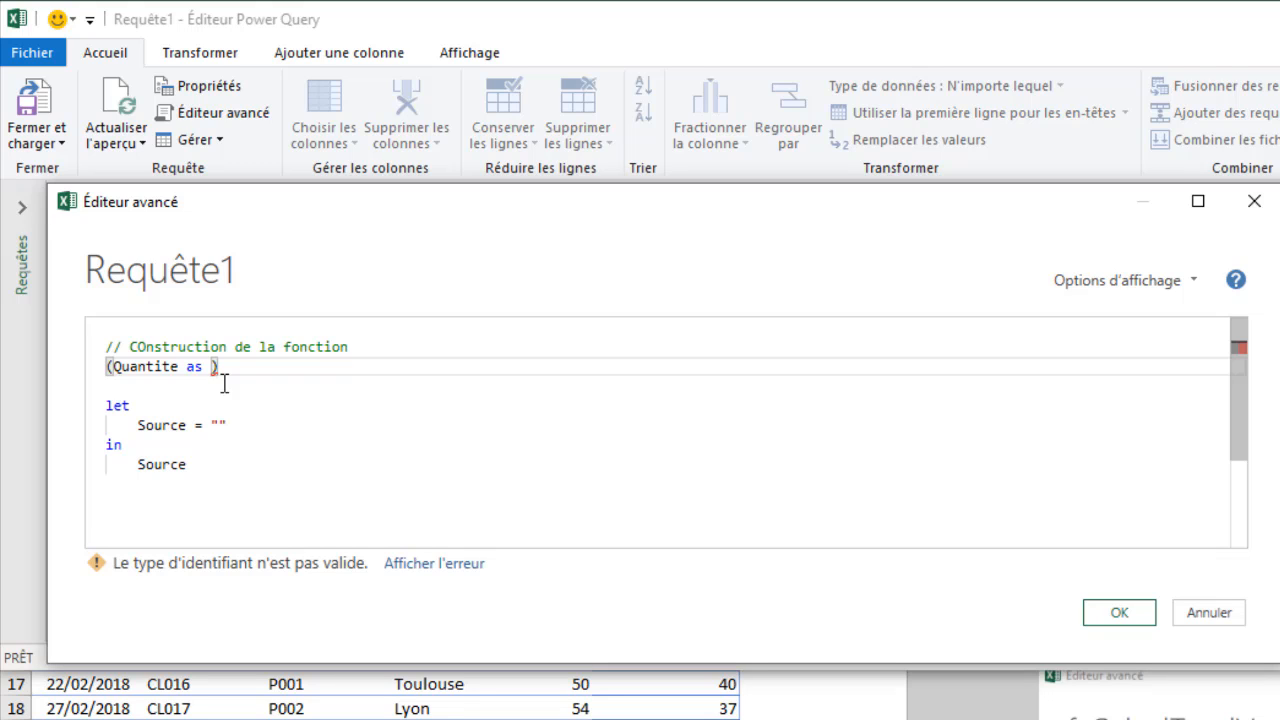
type("number")
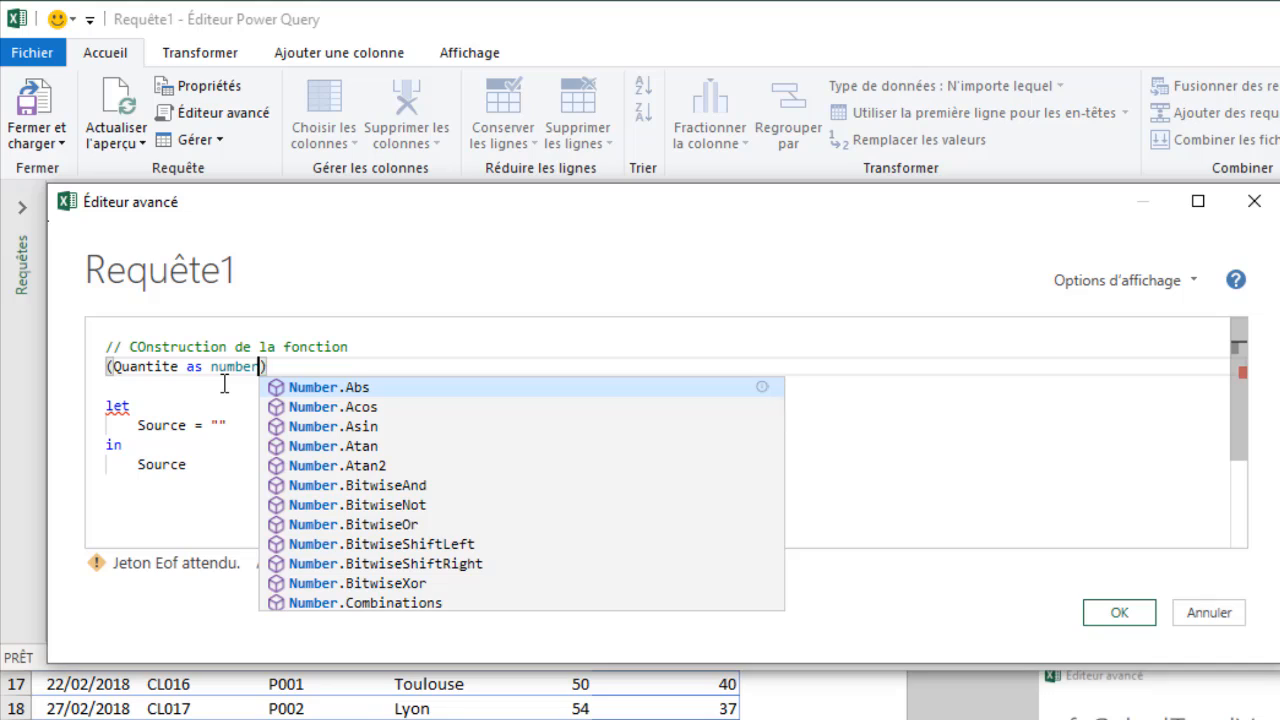
type(",")
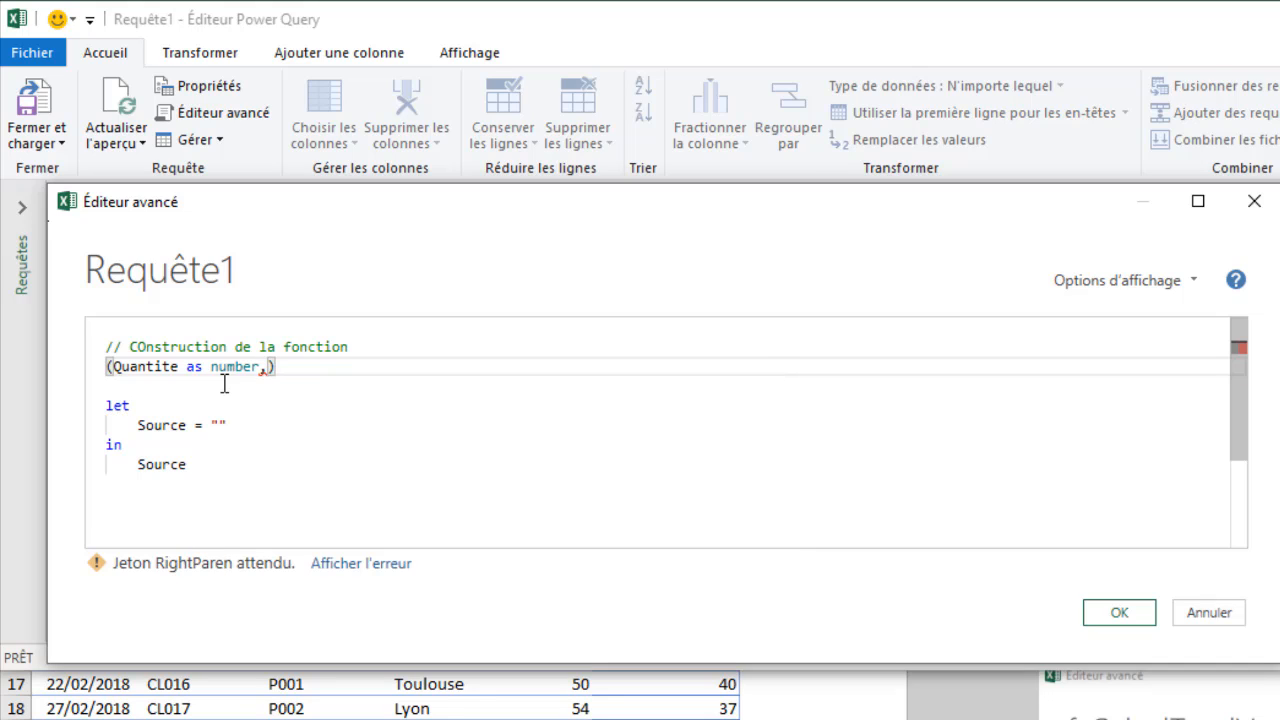
type("Pri")
type("xUn")
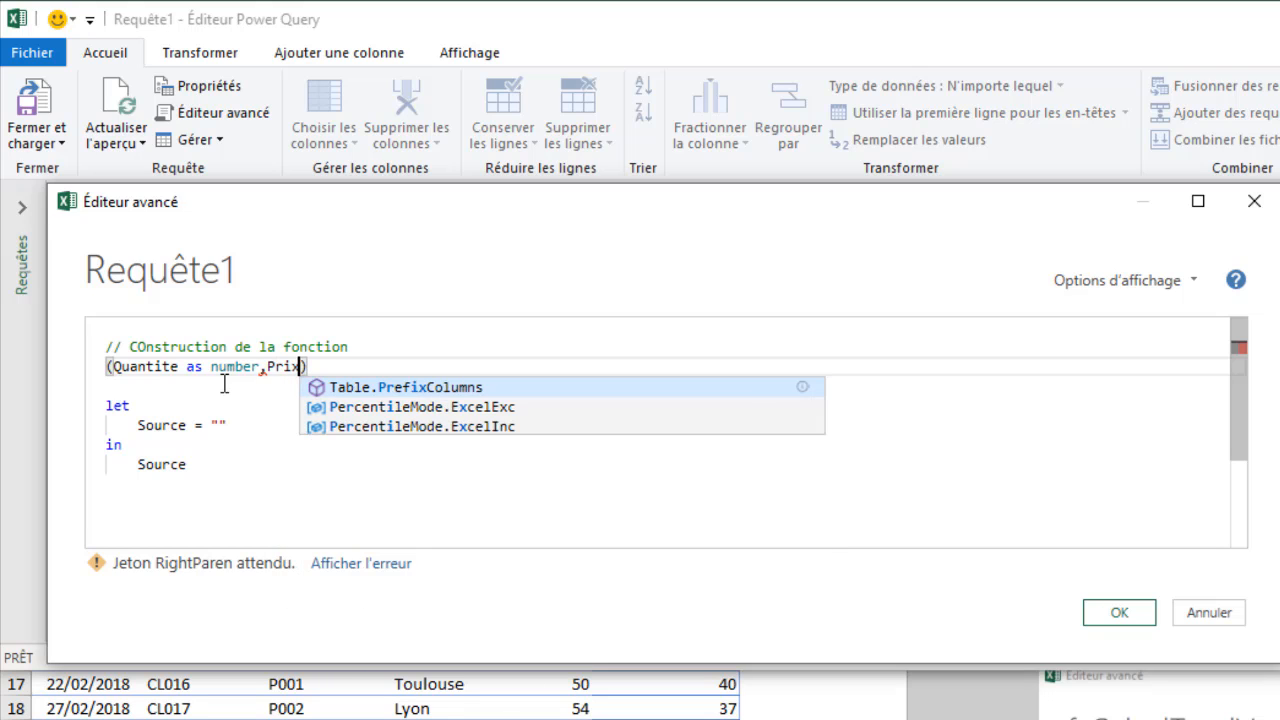
type("itaire")
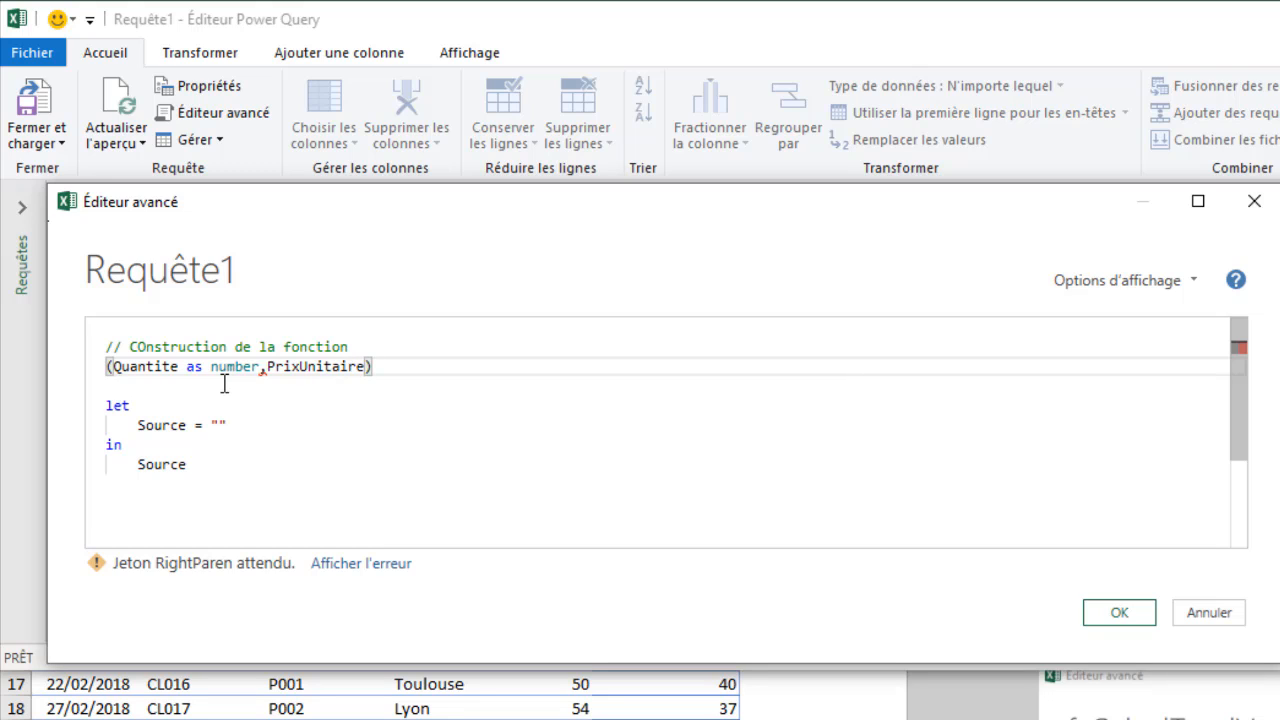
type(" as number")
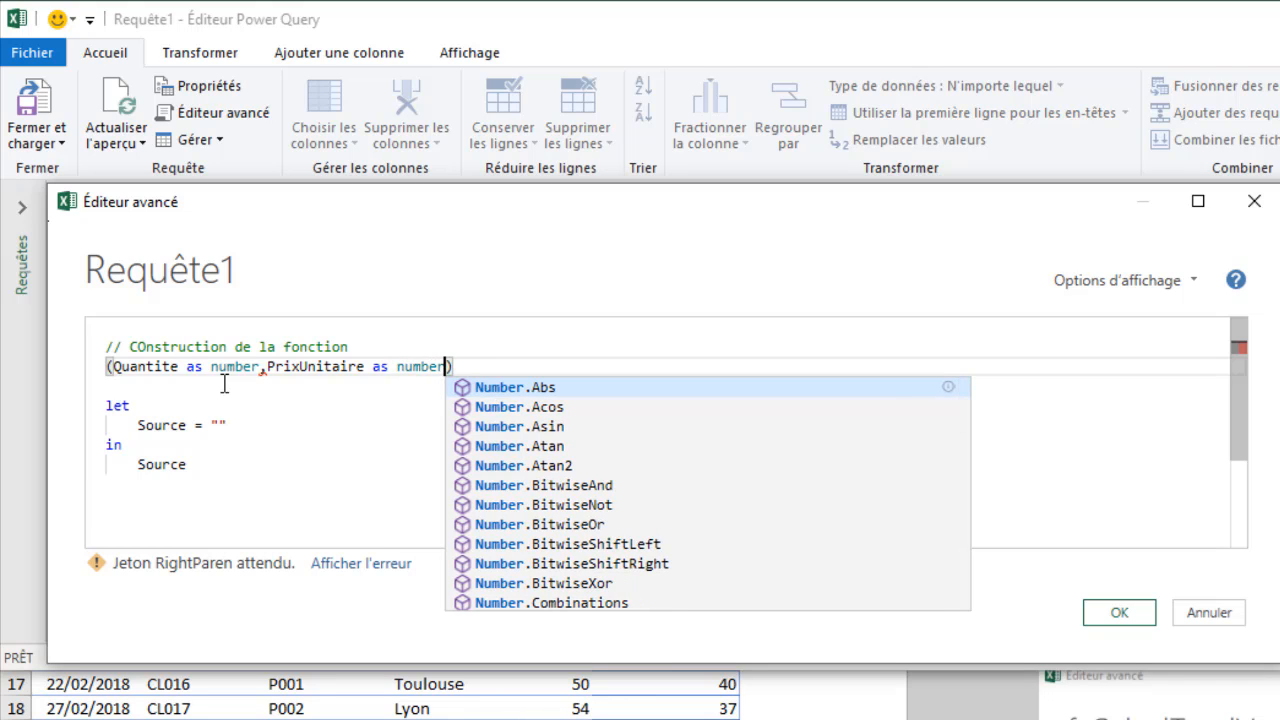
Step: Add the second parameter "PrixUnitaire as number" and end the function signature with =>
key("Right")
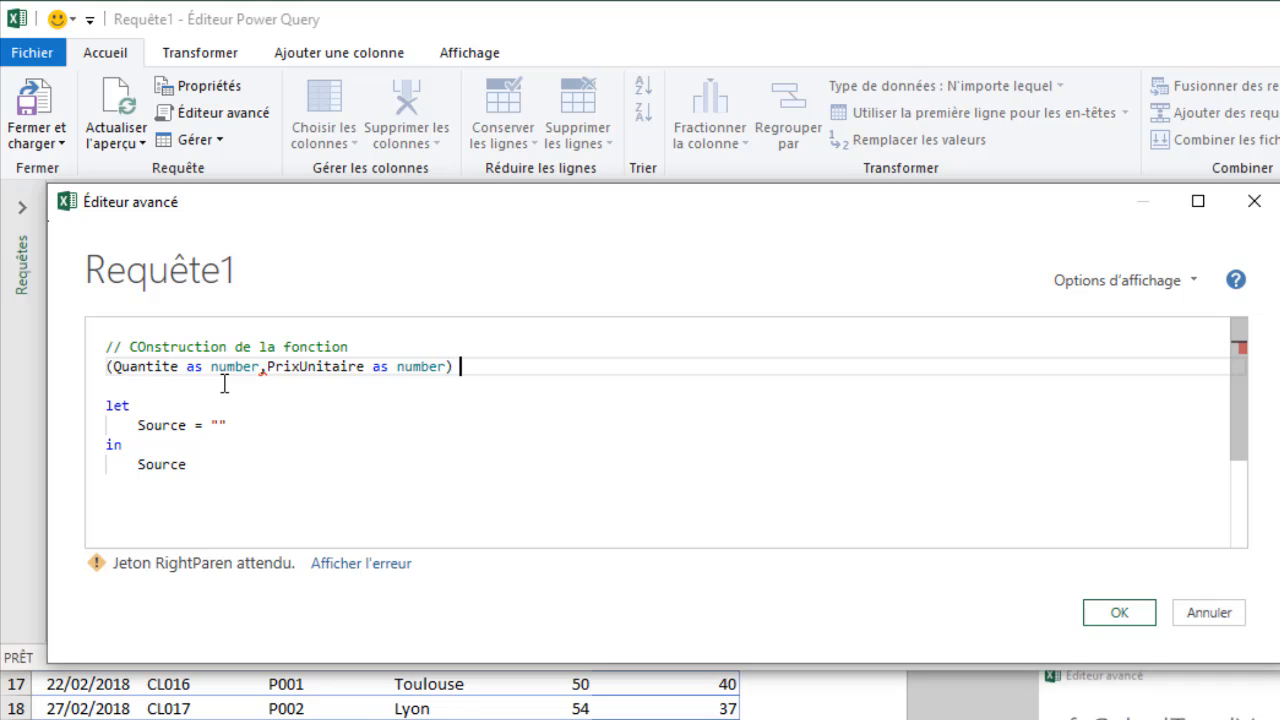
type("=>")
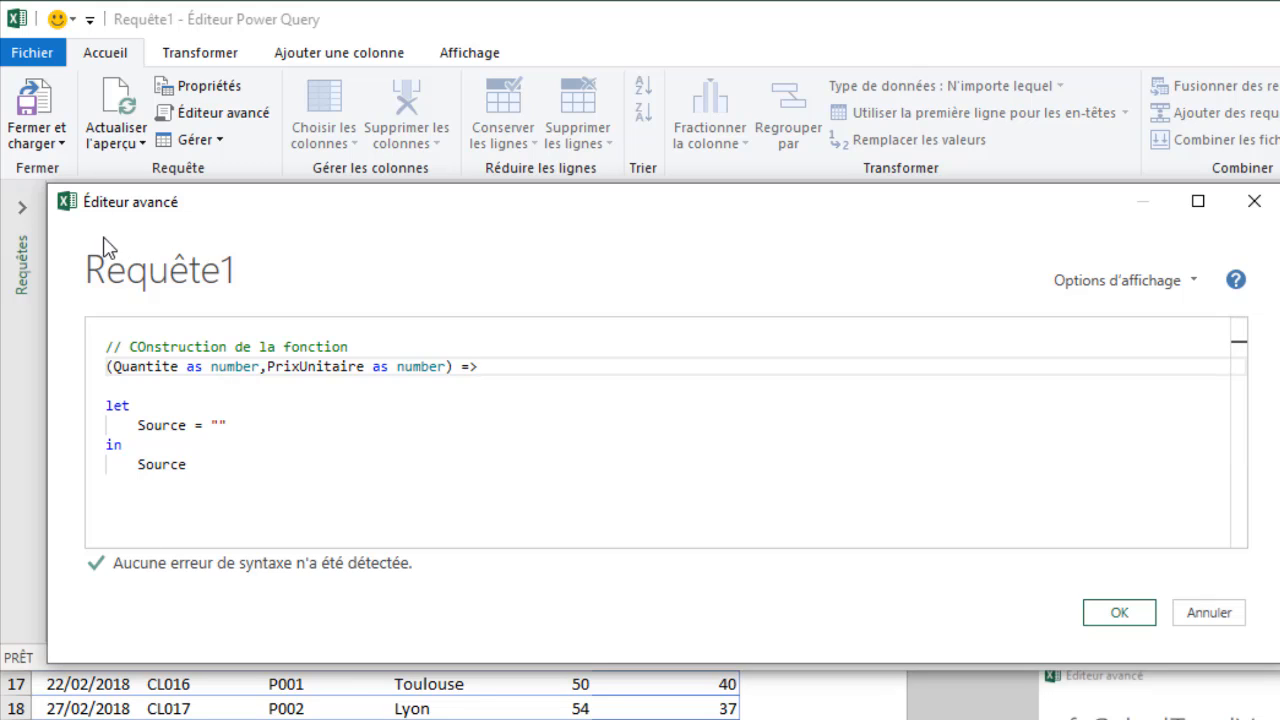
Step: Rename the Source variable inside the let block to TotalVente
left_click(177, 425)
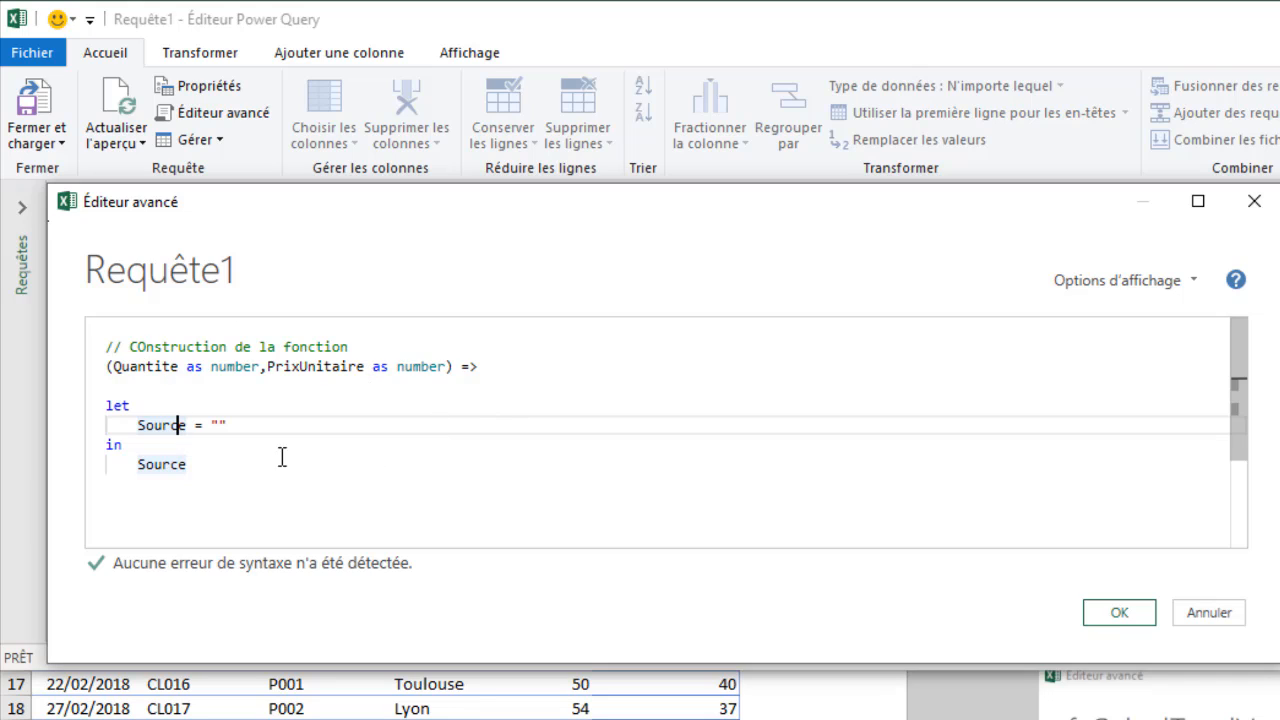
left_click_drag(187, 425, 139, 418)
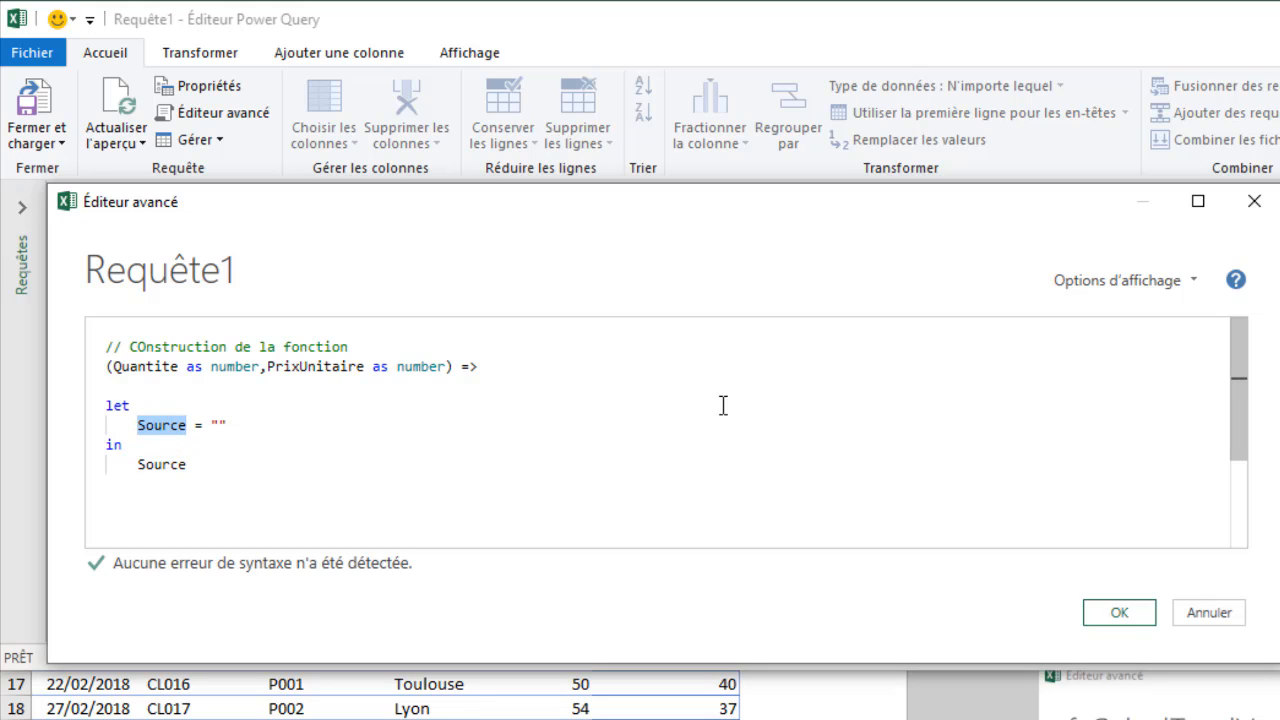
type("Total")
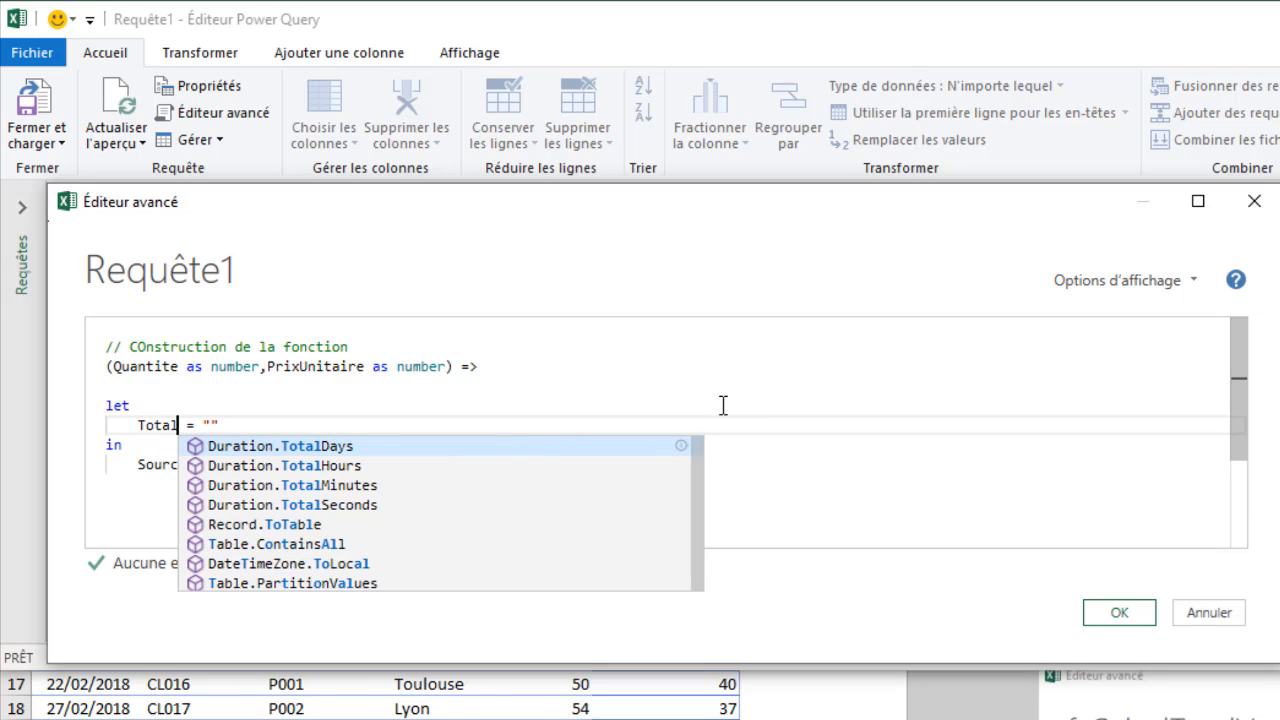
type("Vente")
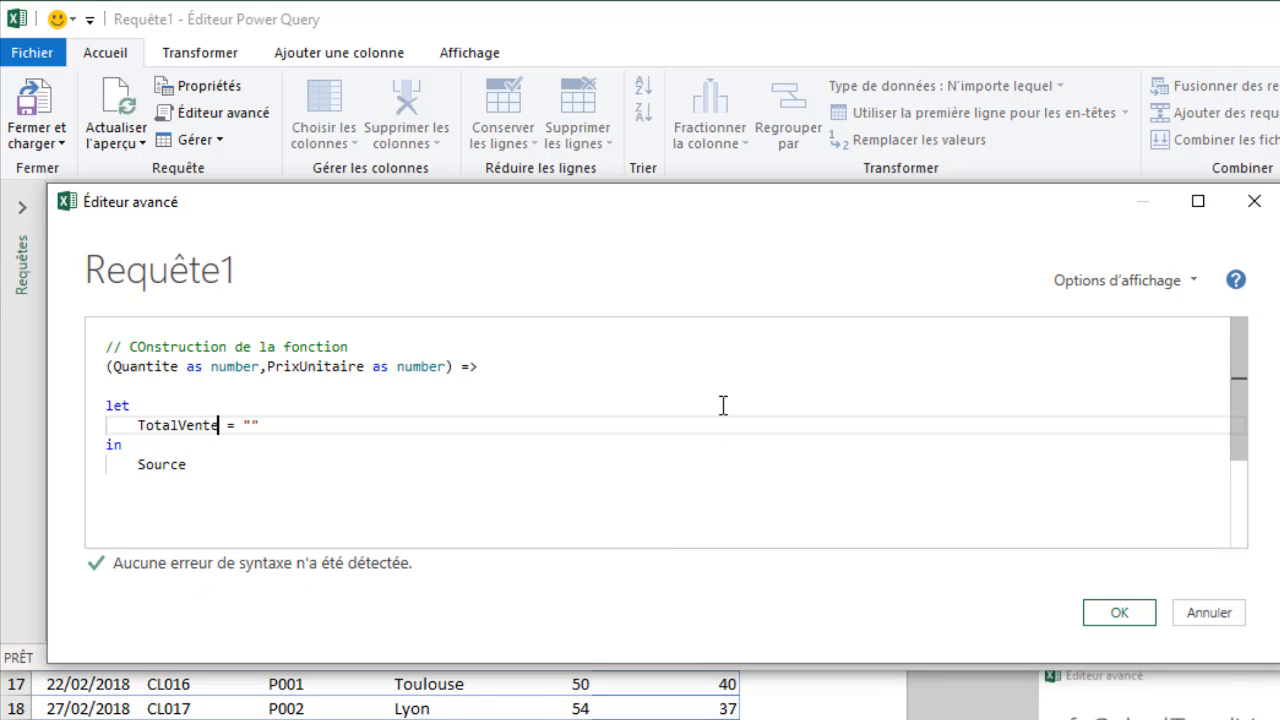
Step: Replace the empty string assigned to TotalVente with the expression Quantite * PrixUnitaire
key("Right")
key("Right")
key("Delete")
key("Delete")
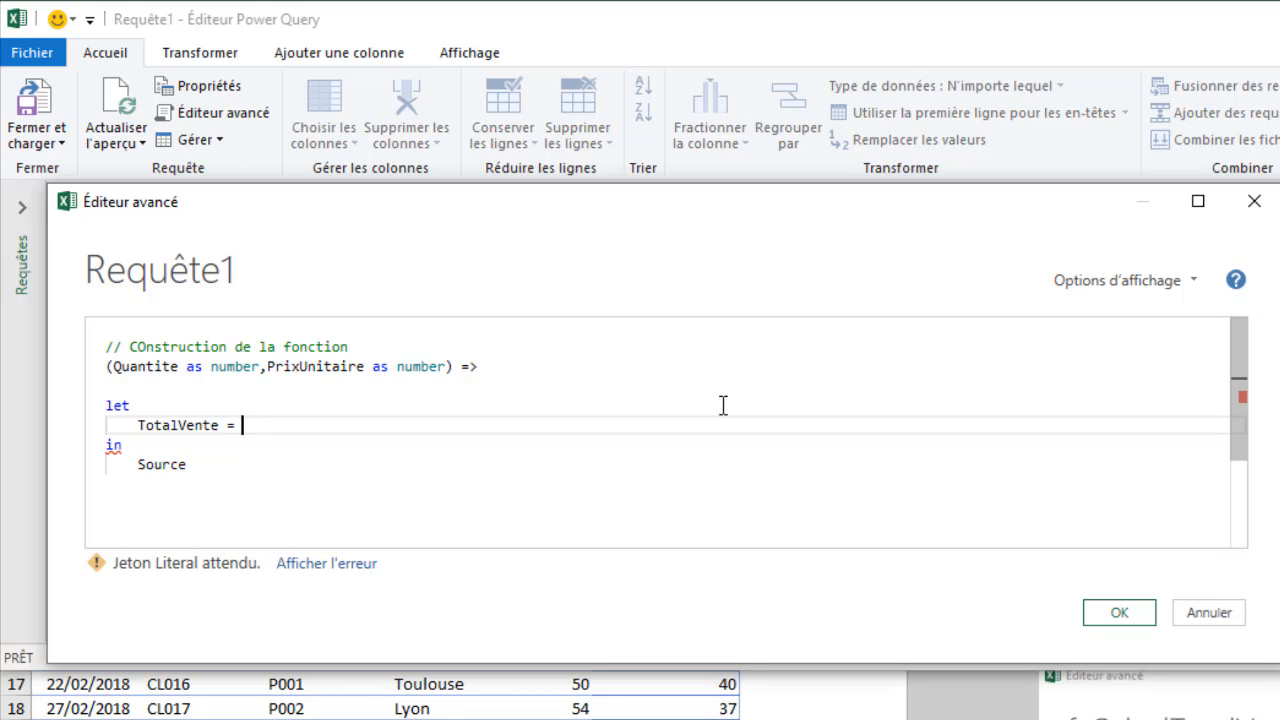
type("qu")
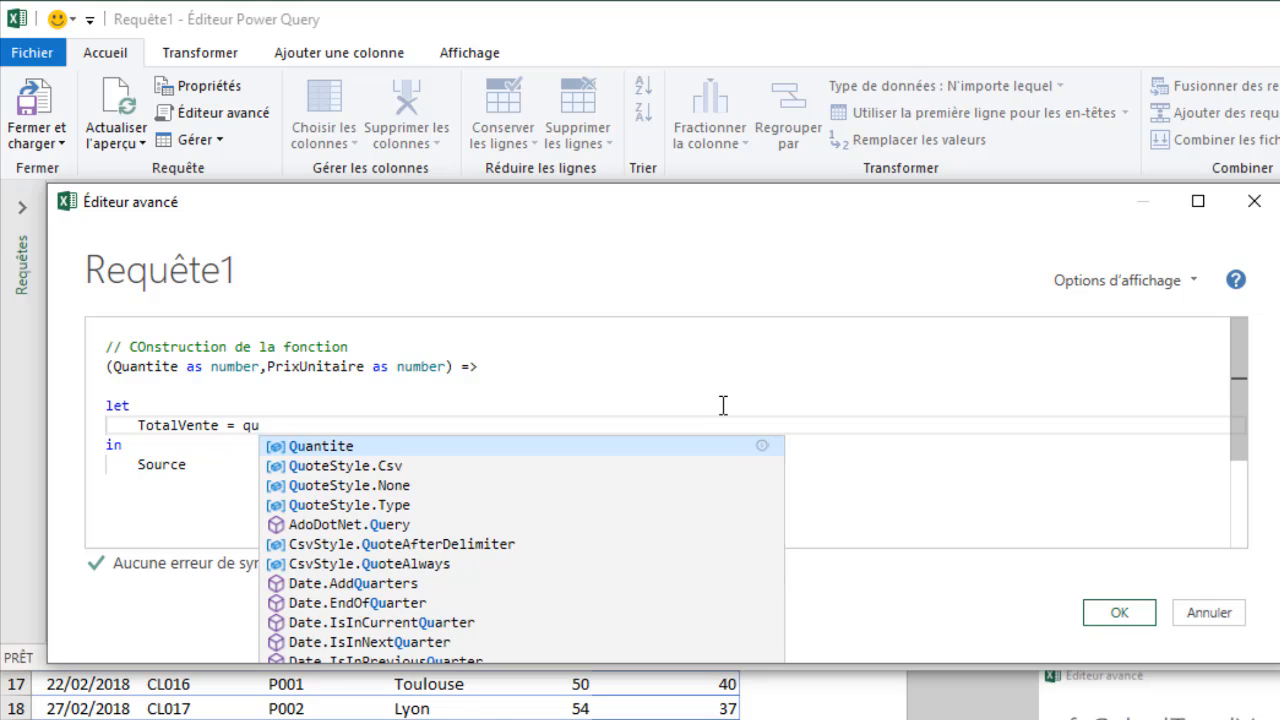
key("Tab")
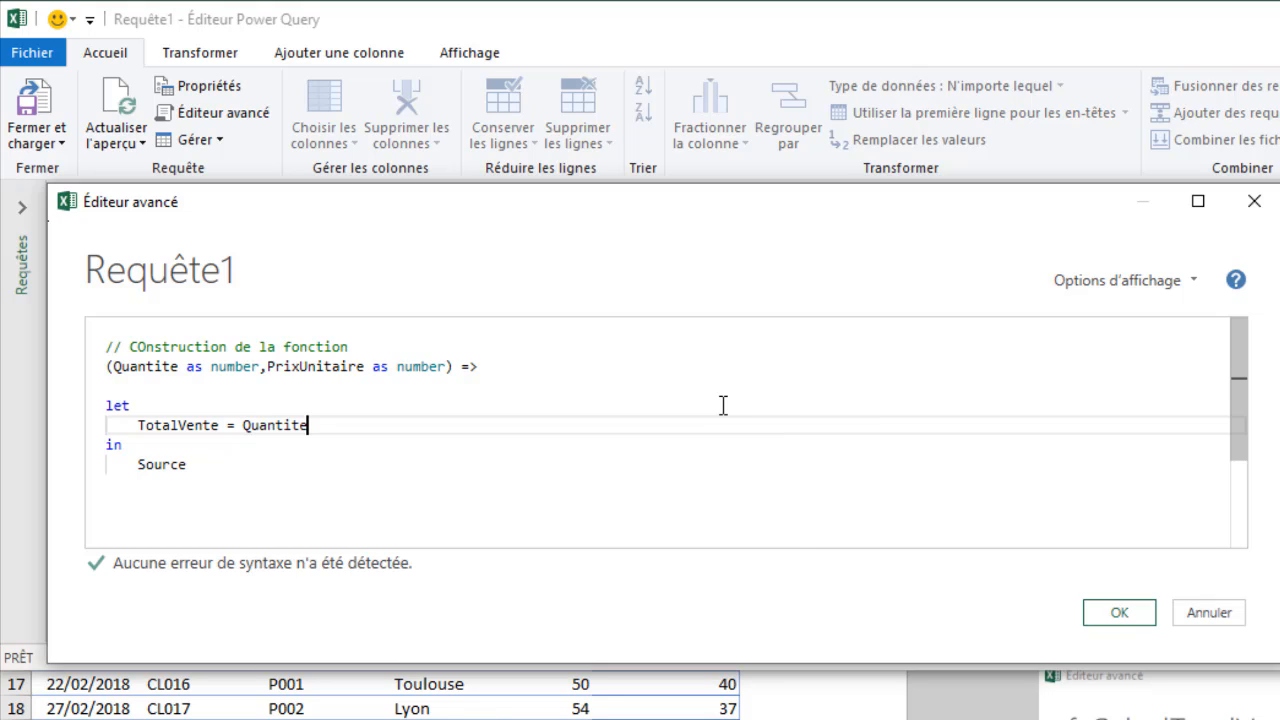
type("* ")
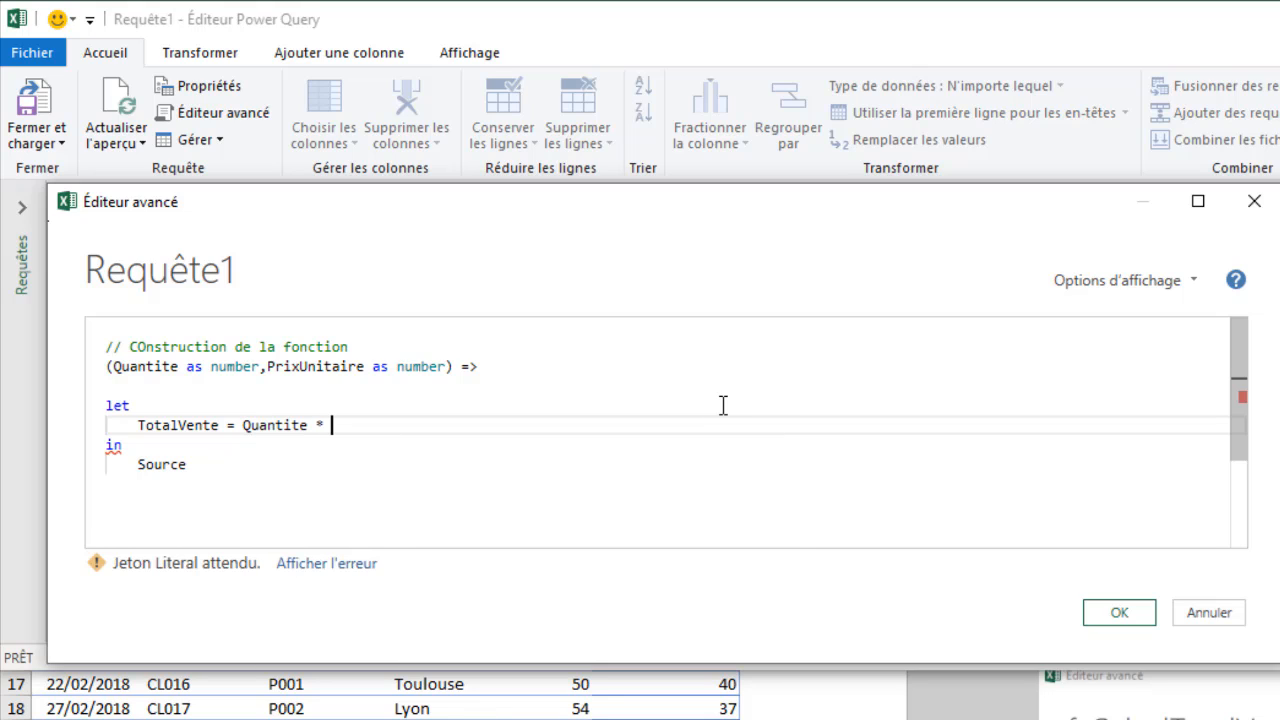
type("pri")
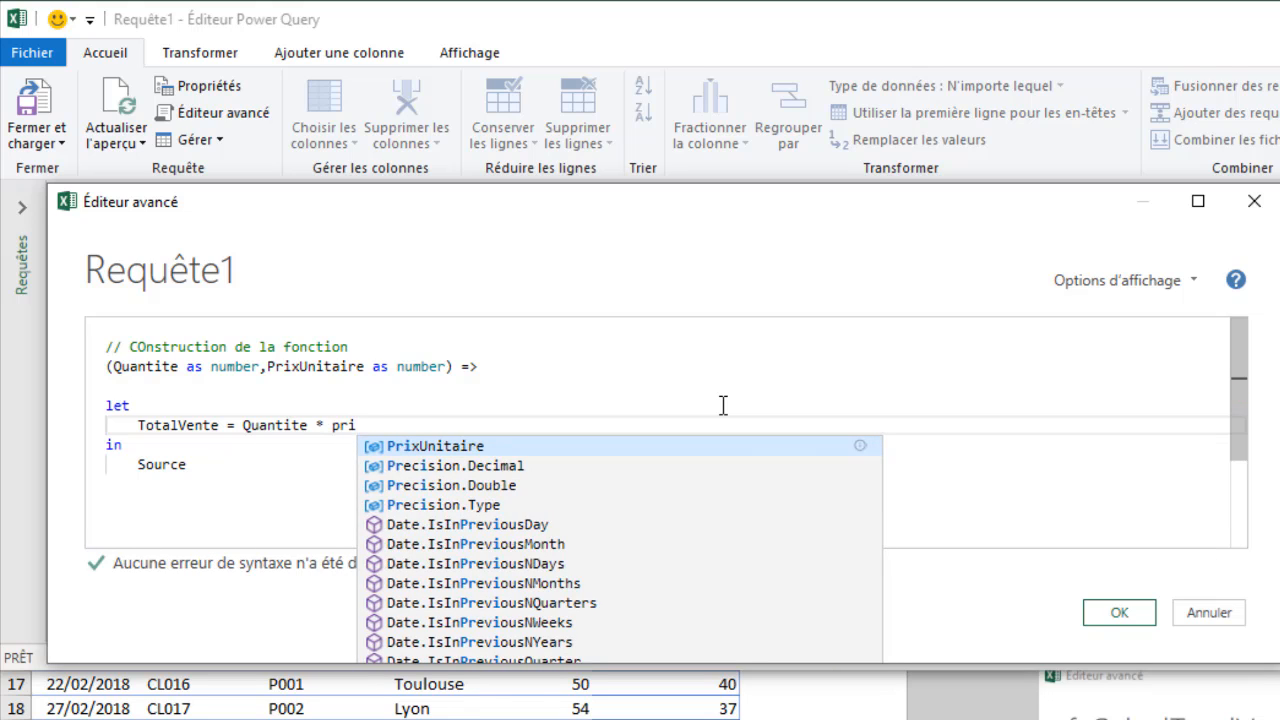
key("Tab")
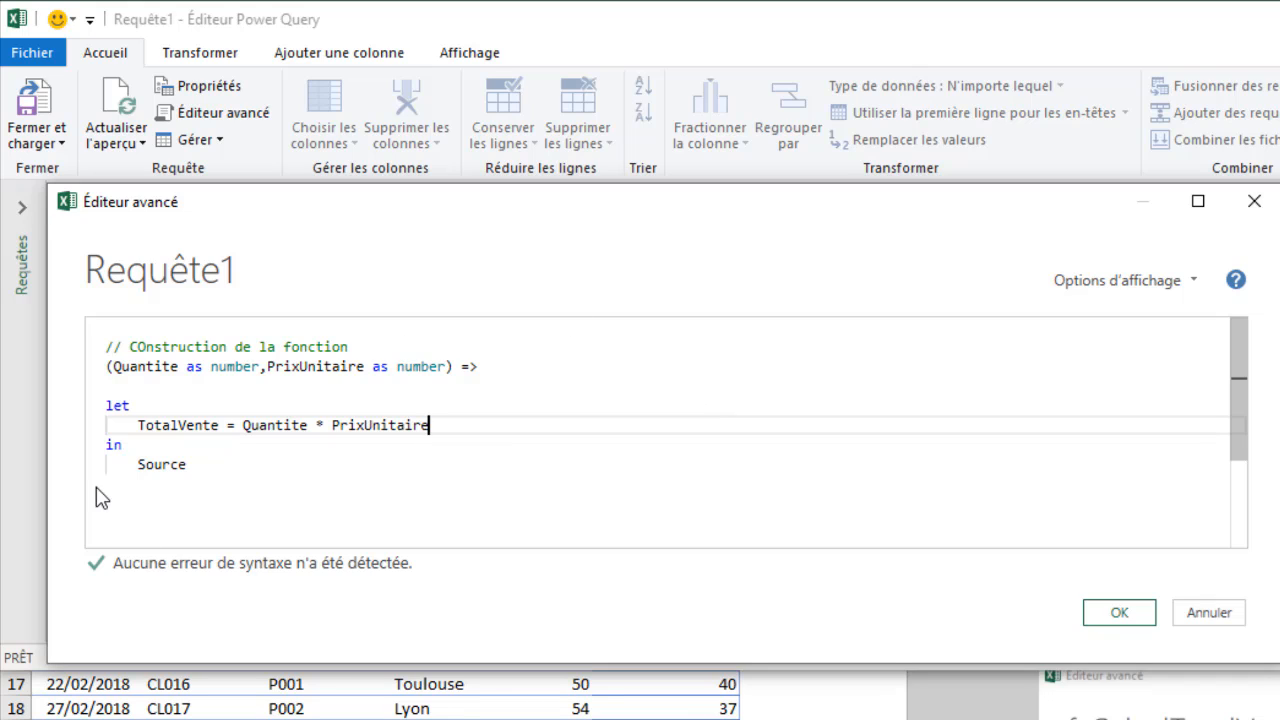
Step: Replace Source after the in keyword with a copy of the TotalVente variable name
left_click(178, 464)
left_click_drag(220, 464, 129, 464)
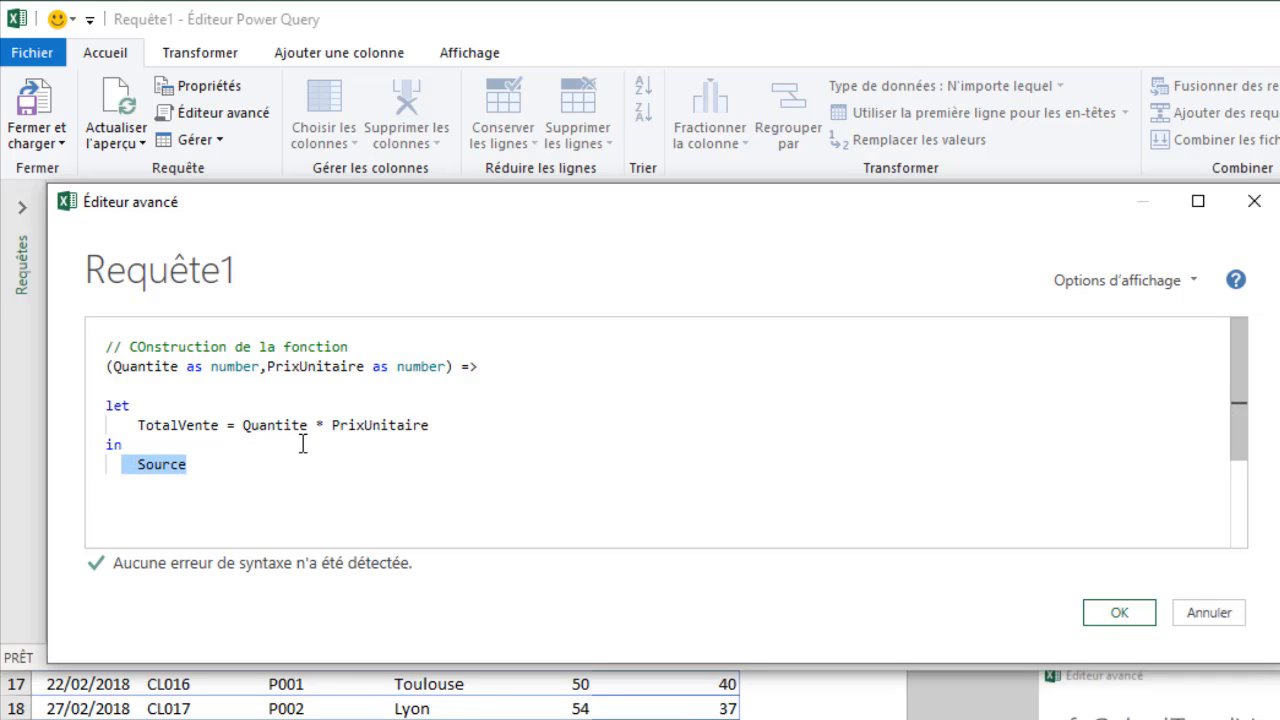
double_click(187, 421)
key("ctrl+c")
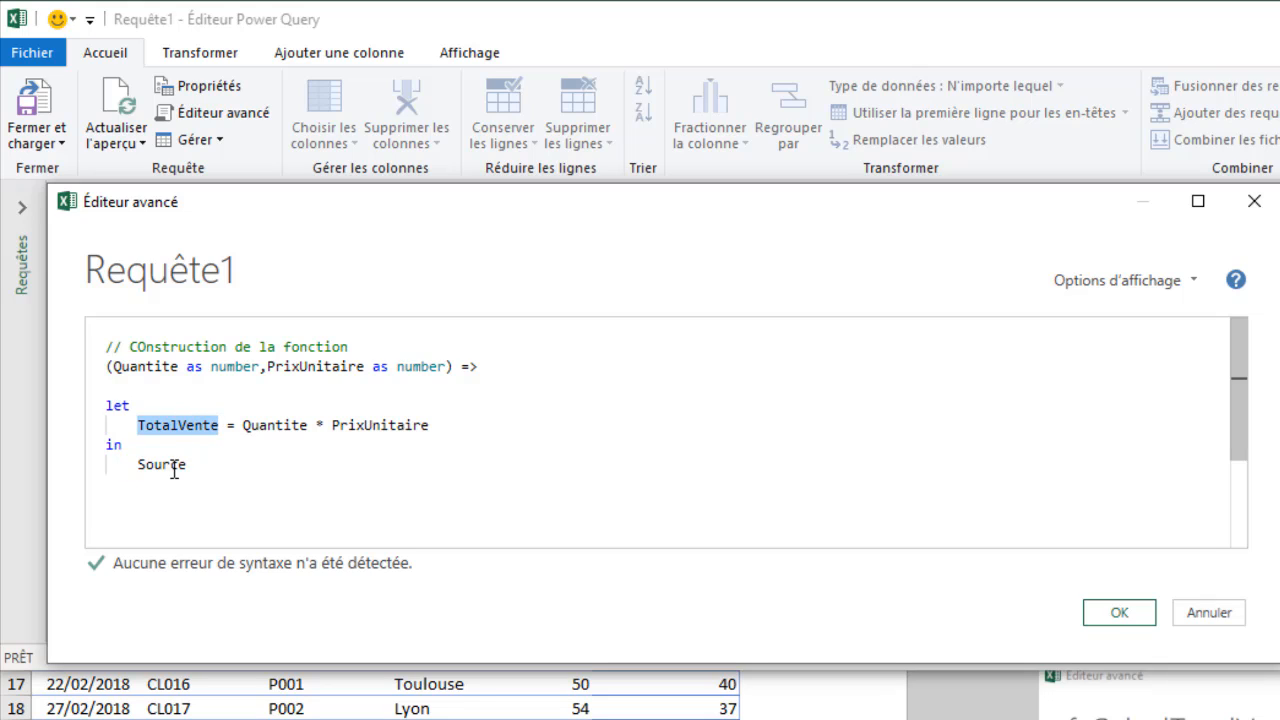
double_click(175, 462)
key("ctrl+v")
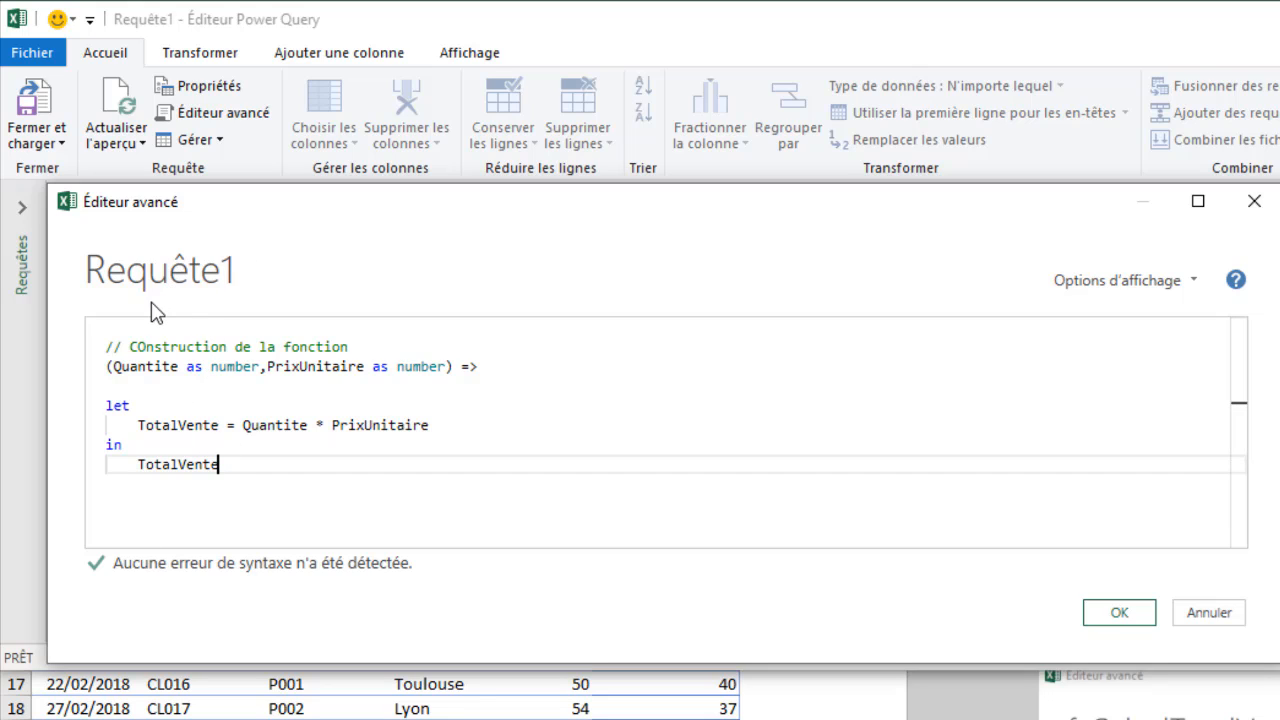
Step: Validate the function code in the advanced editor and rename the query fxCalculTotalVente
left_click(1119, 615)
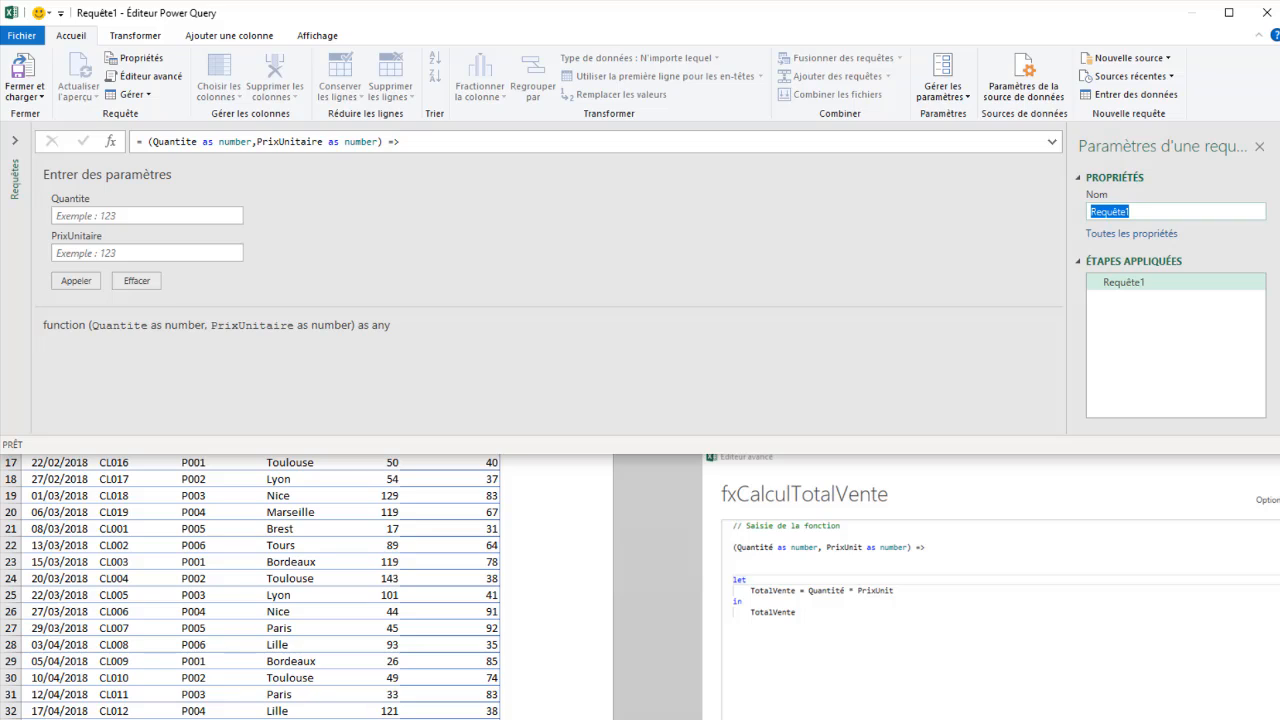
type("fxCalculTotalV")
type("ente")
Step: Test the fxCalculTotalVente function by invoking it with Quantite 10 and PrixUnitaire 2
left_click(140, 219)
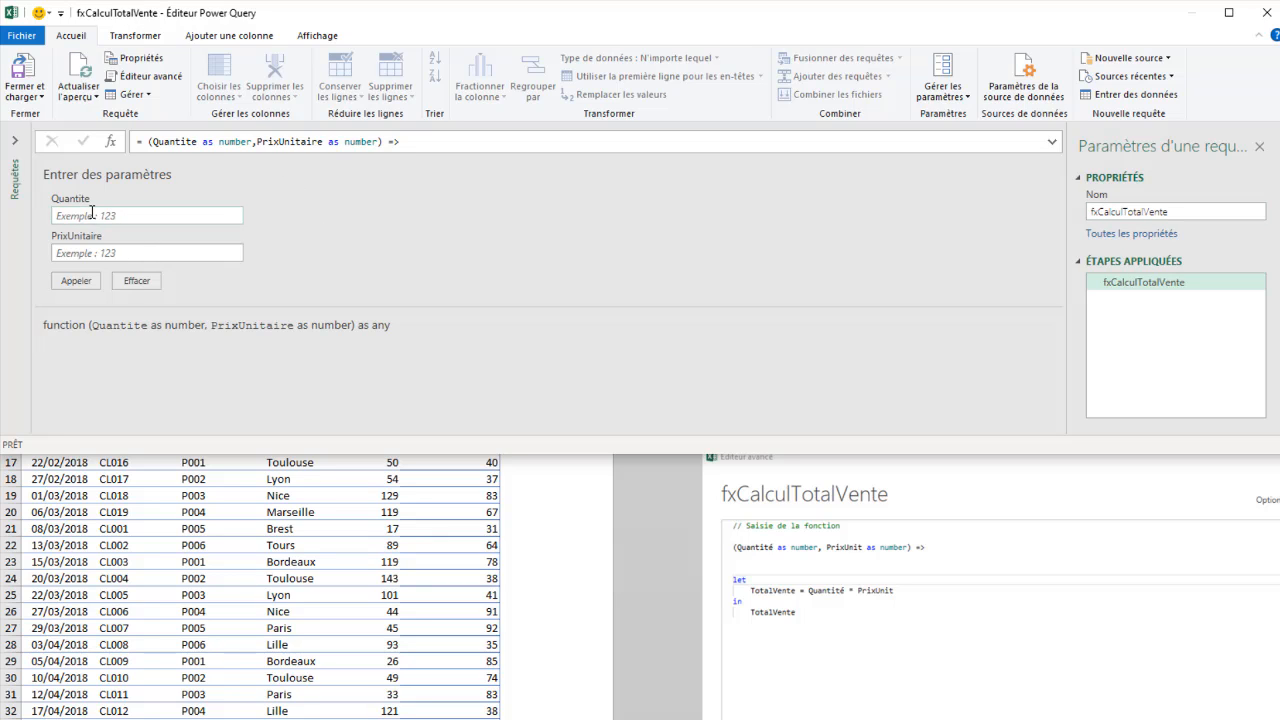
left_click(76, 283)
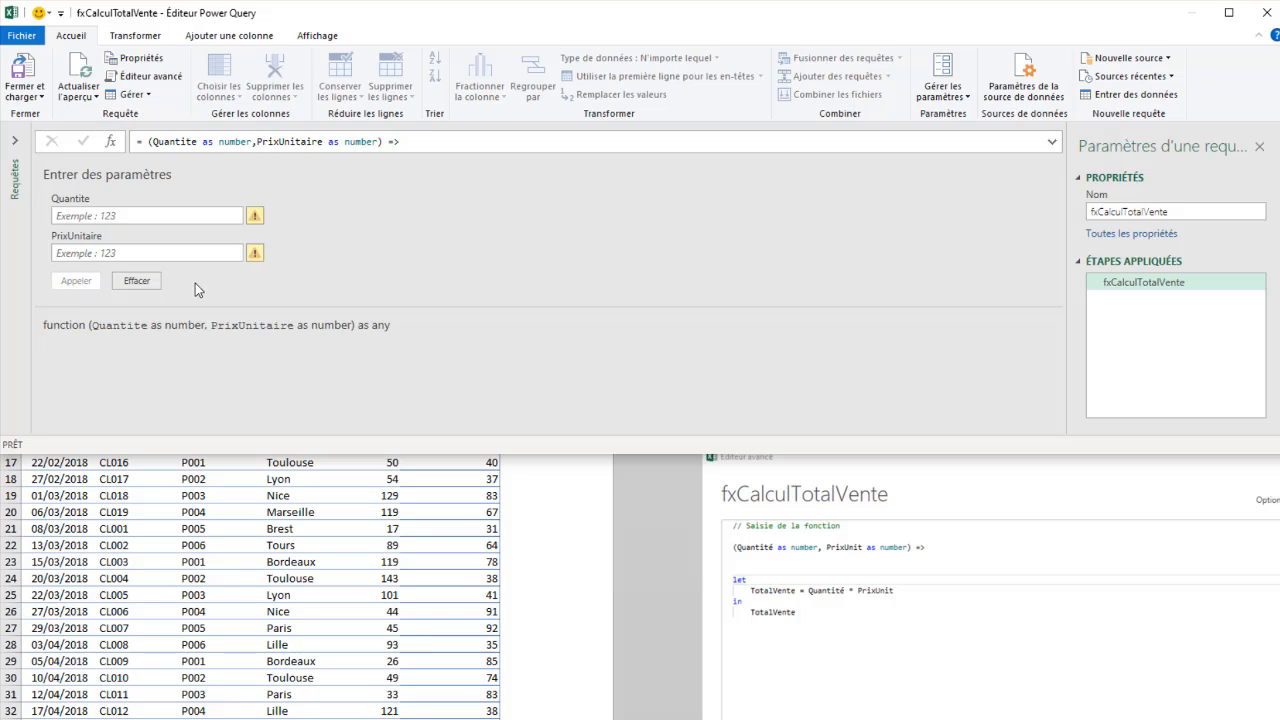
left_click(134, 215)
type("10")
left_click(62, 254)
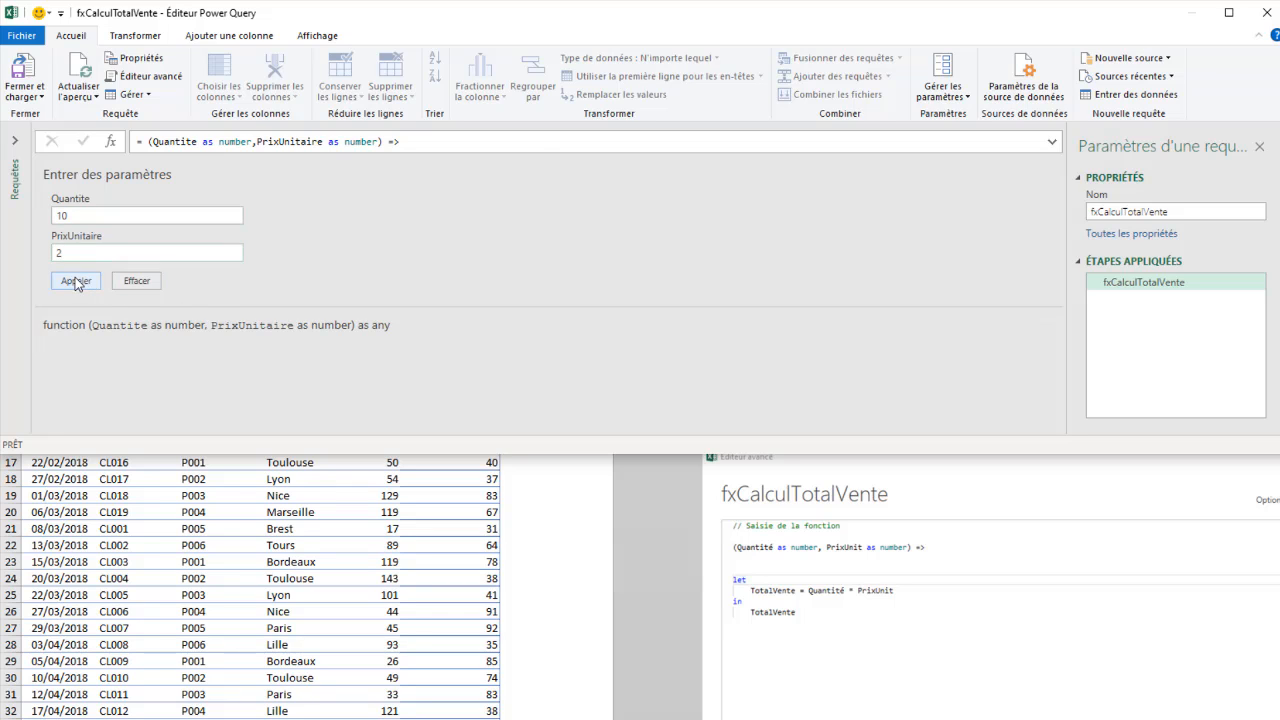
left_click(75, 281)
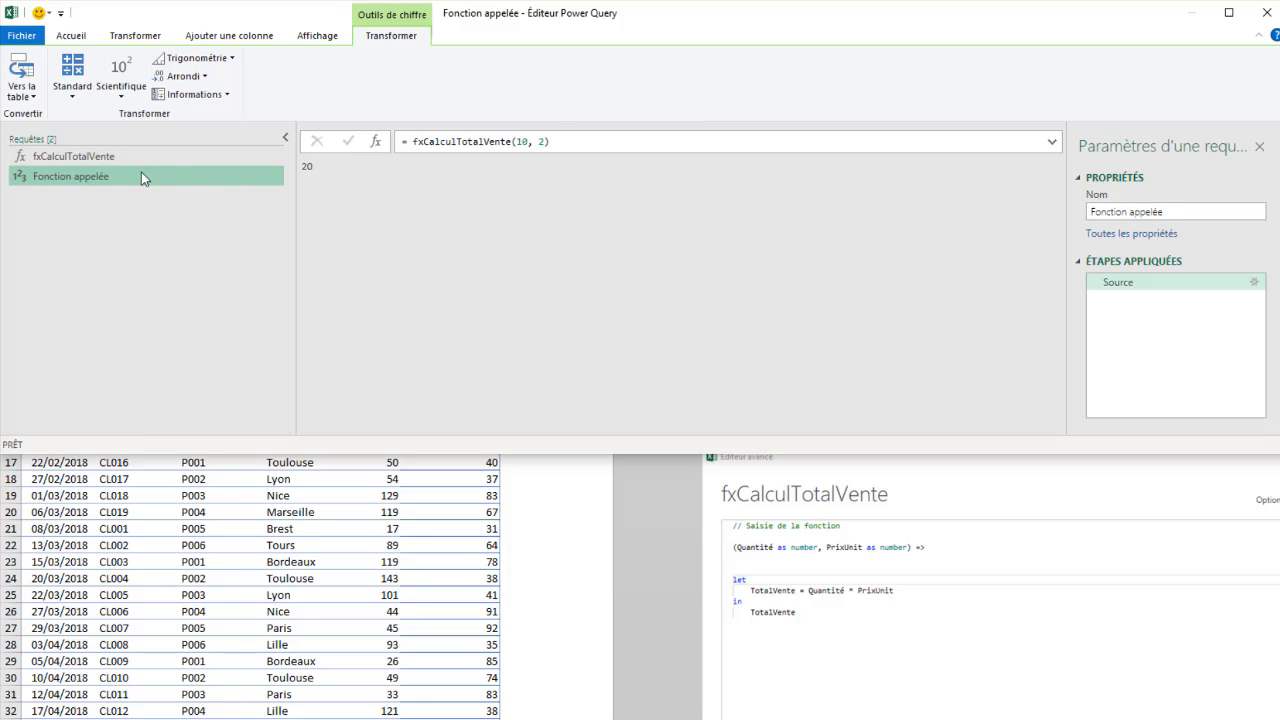
Step: Delete the "Fonction appelée" test query and close the Power Query editor, keeping the changes
right_click(58, 175)
left_click(124, 227)
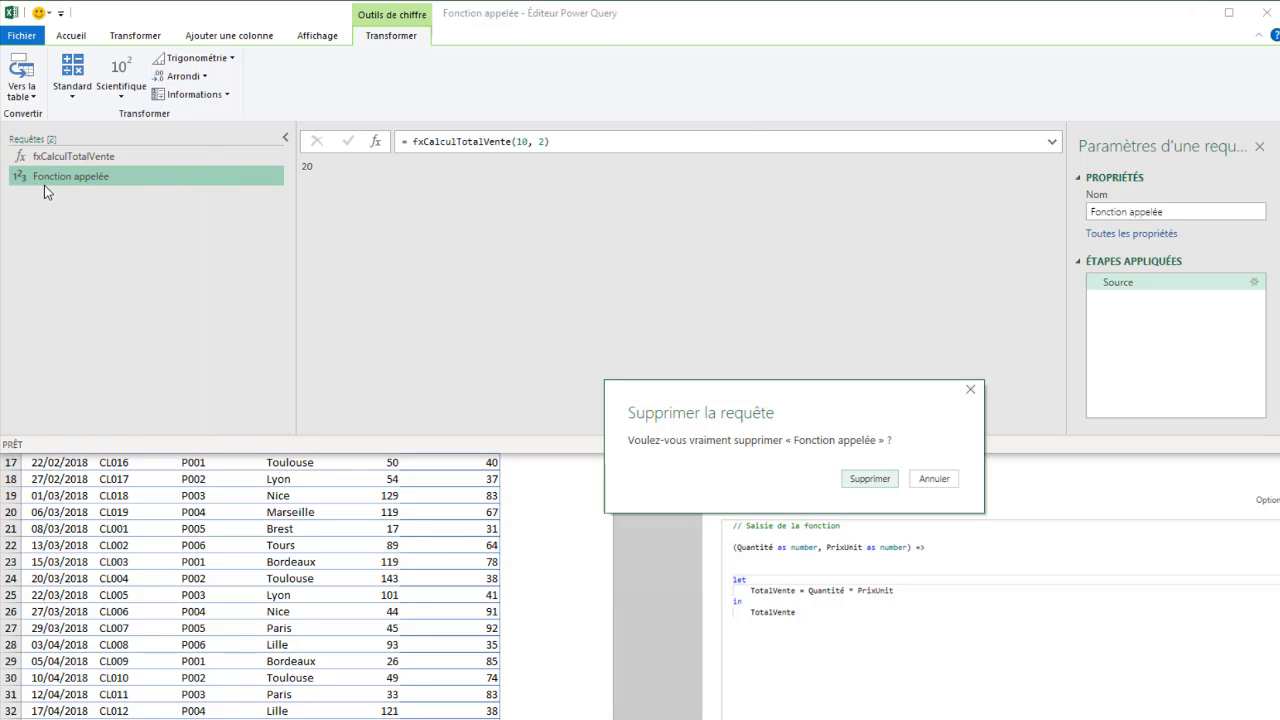
left_click(870, 480)
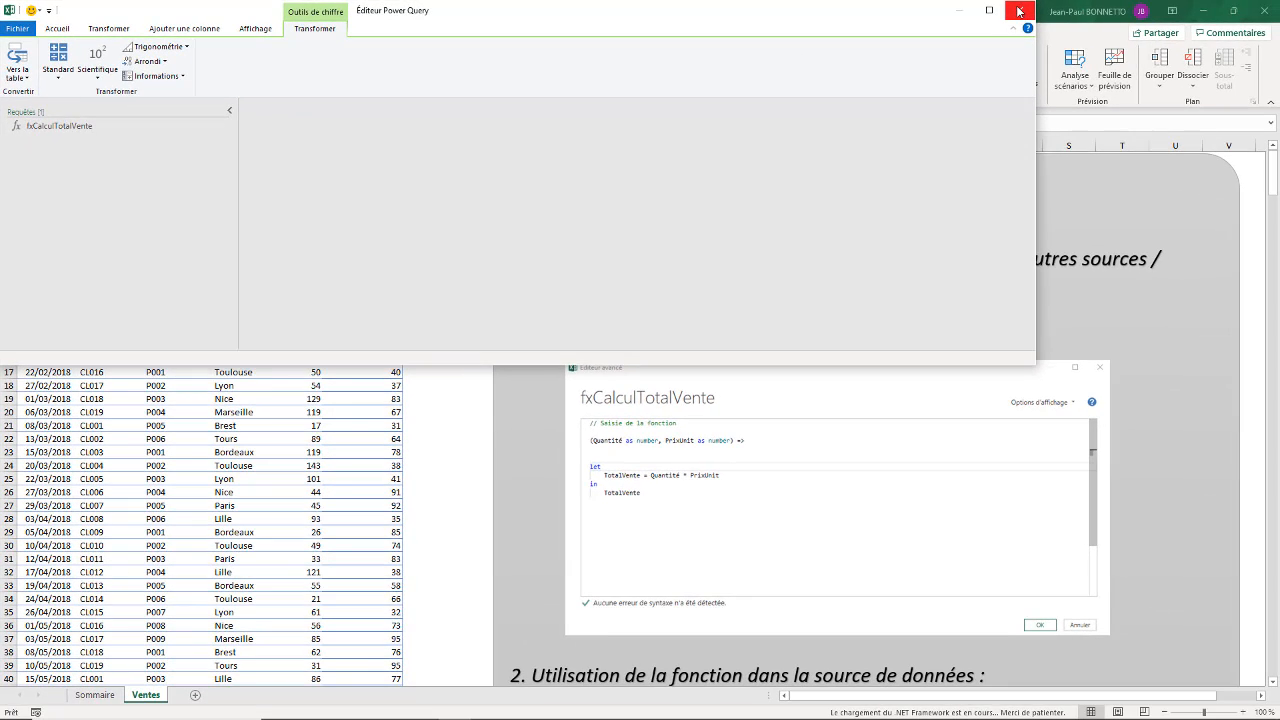
left_click(1019, 11)
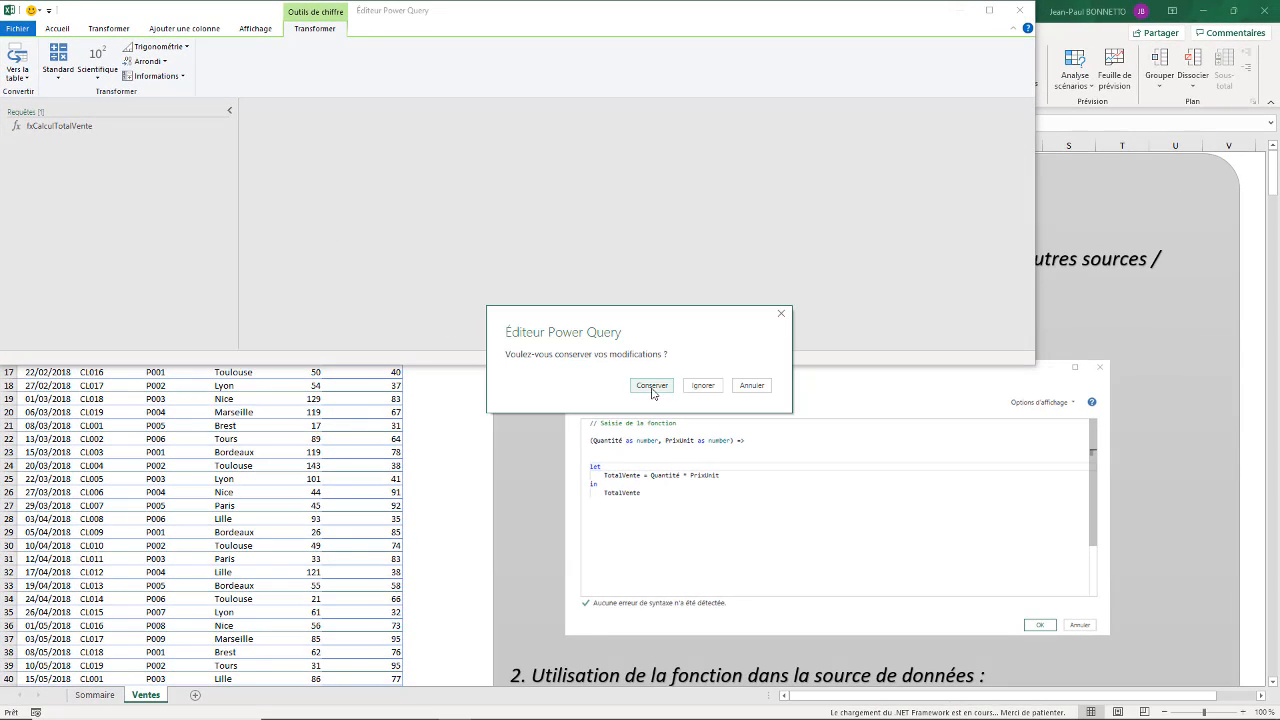
left_click(651, 386)
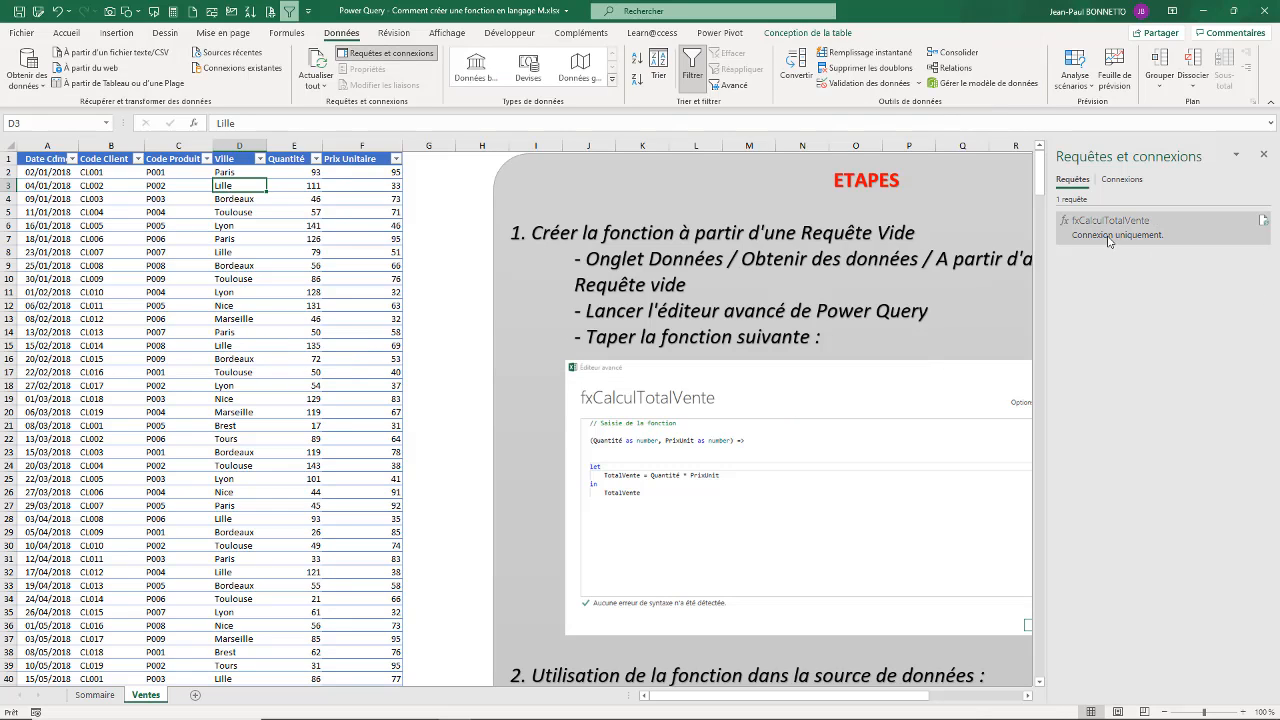
left_click(111, 240)
left_click_drag(196, 237, 196, 226)
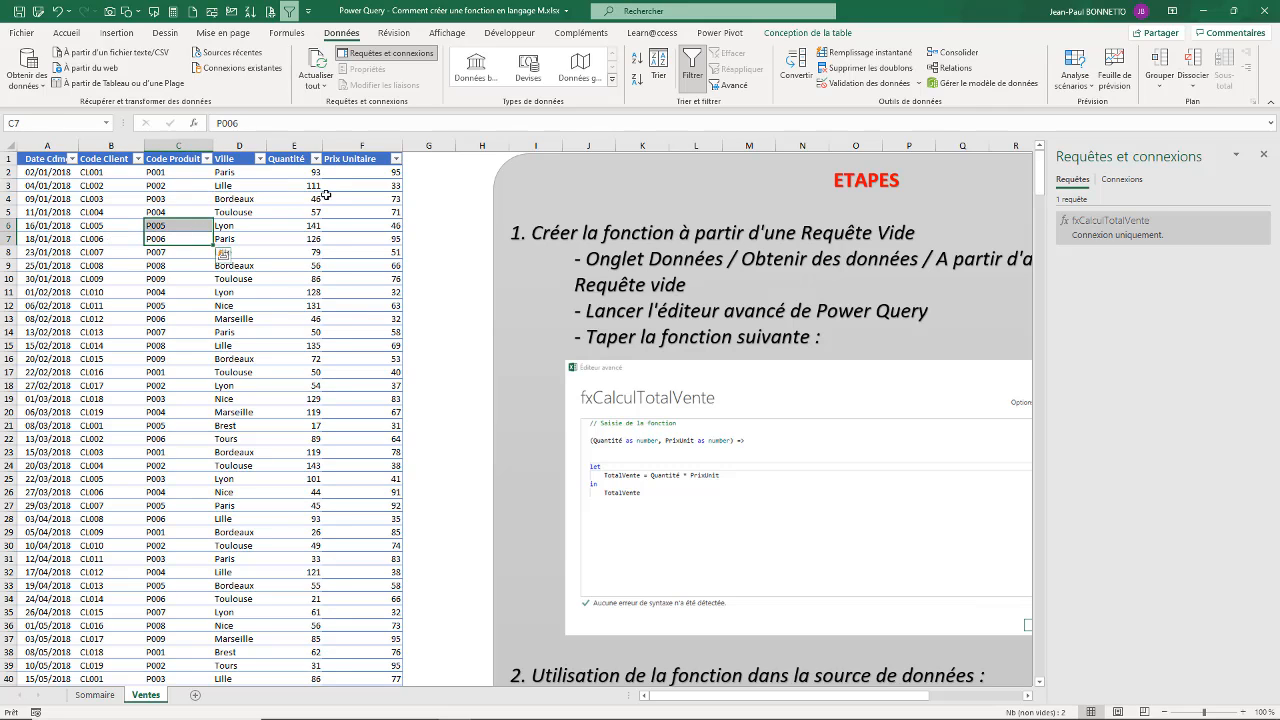
mouse_move(1128, 228)
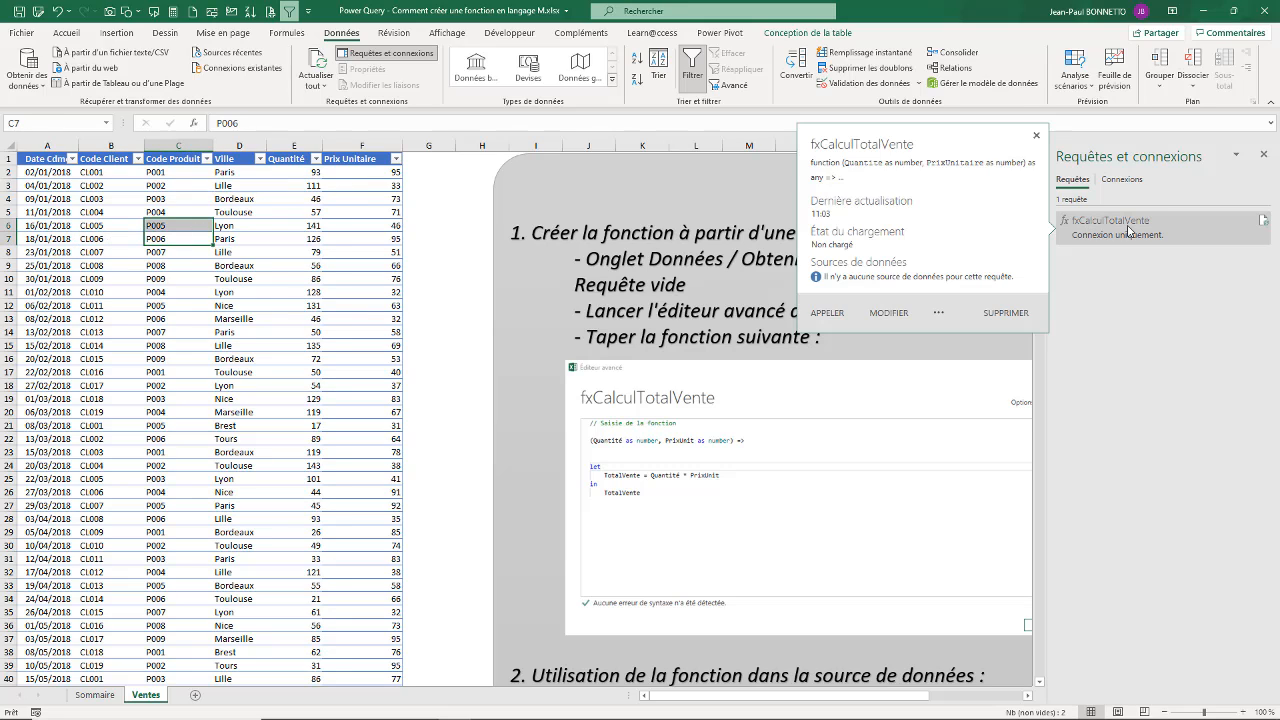
left_click(301, 188)
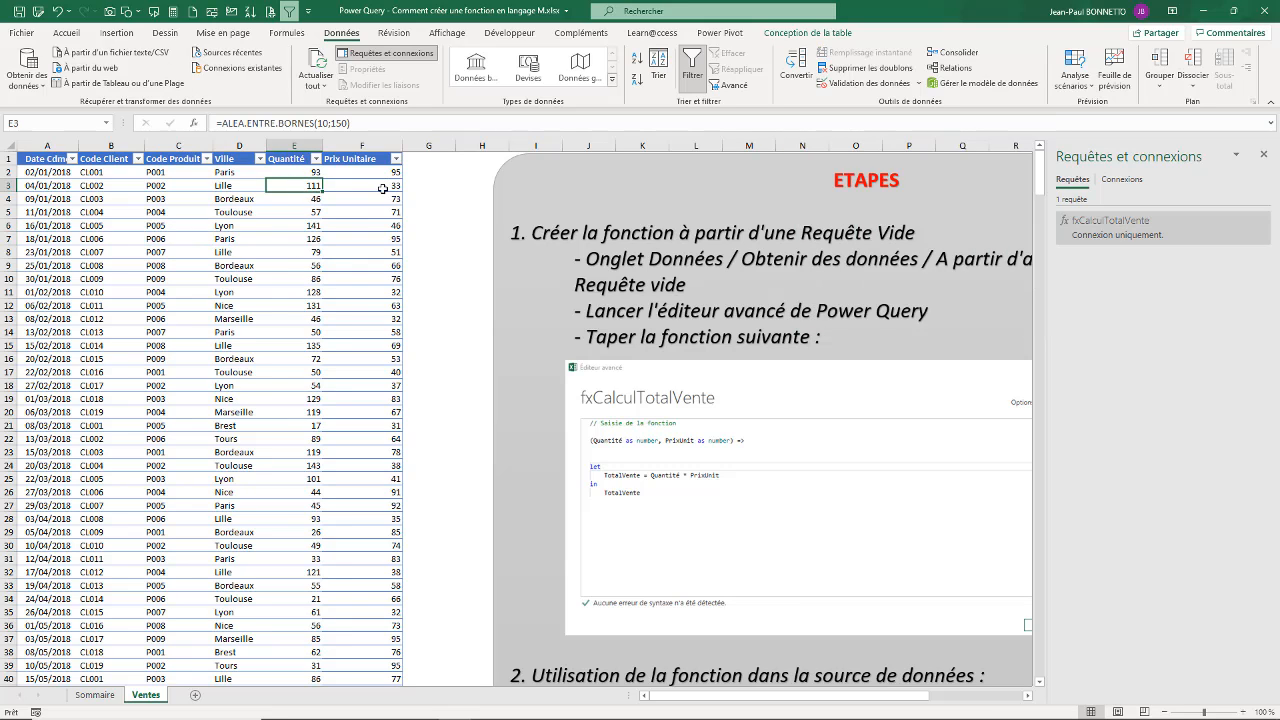
left_click(383, 188)
left_click(170, 210)
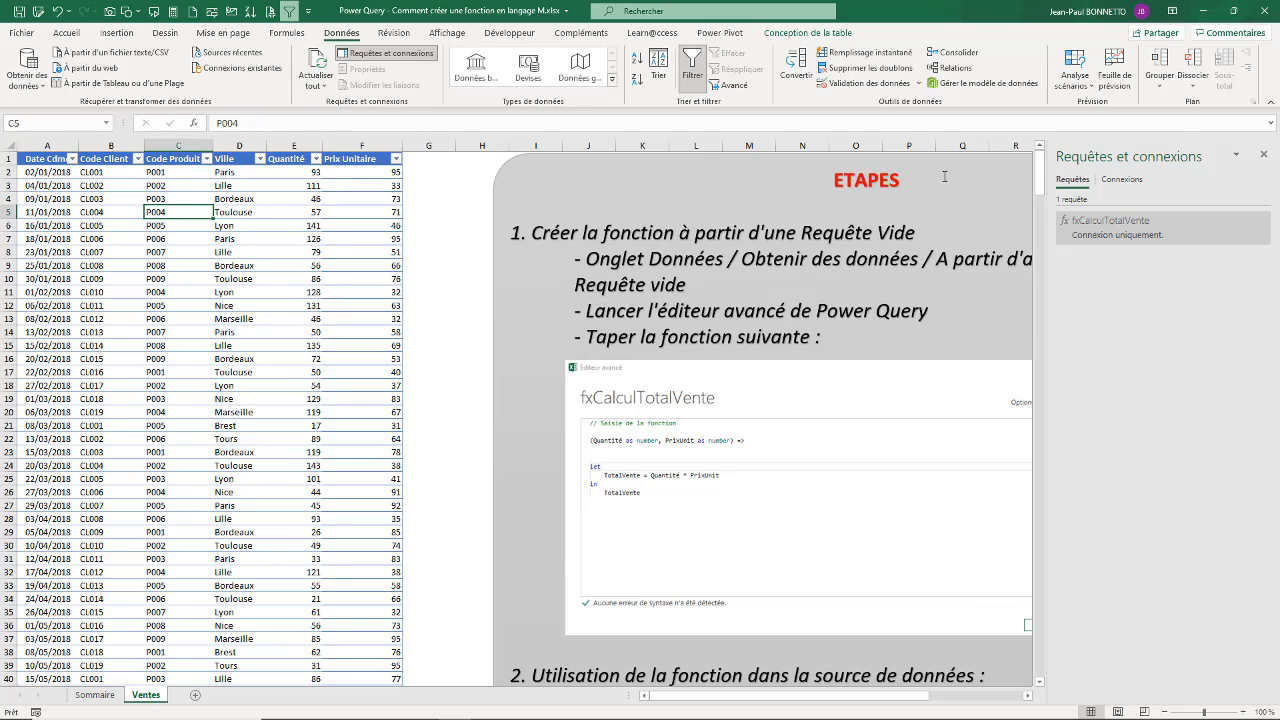
Step: Hide the workbook's query list and bring up the section 2 instructions on using the function in the data source
left_click(1263, 154)
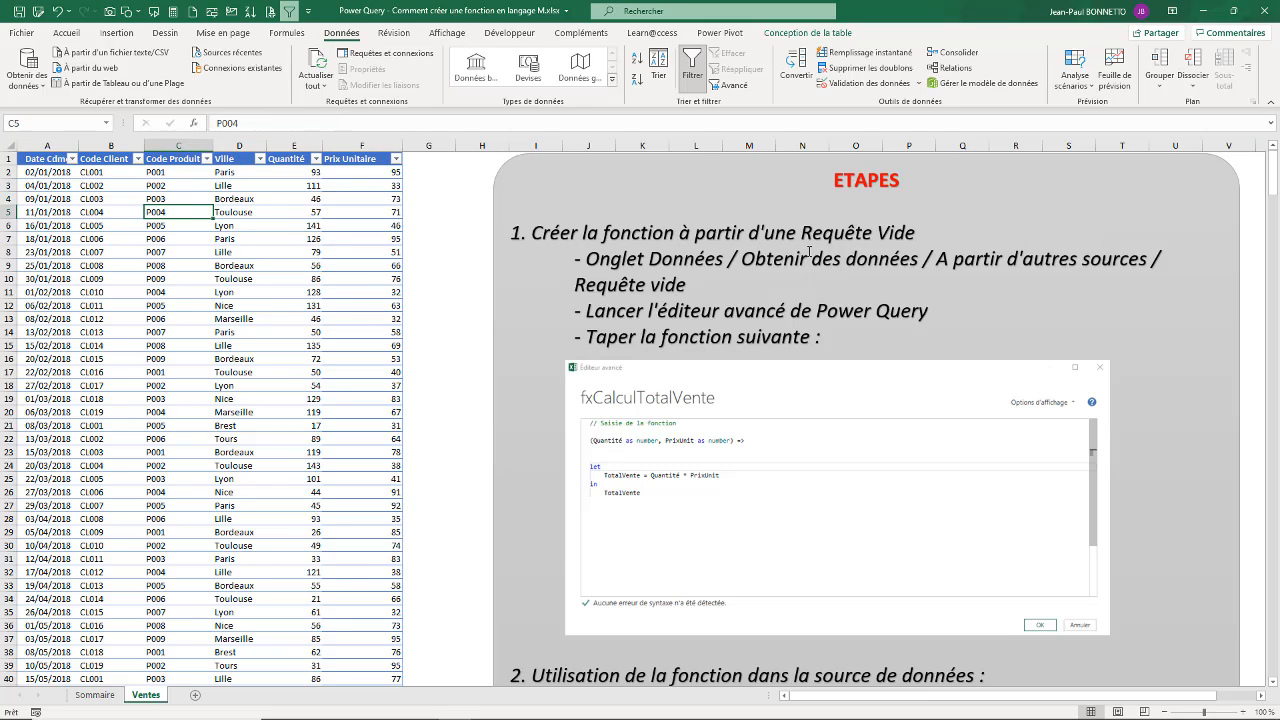
scroll(860, 300, "down", 6)
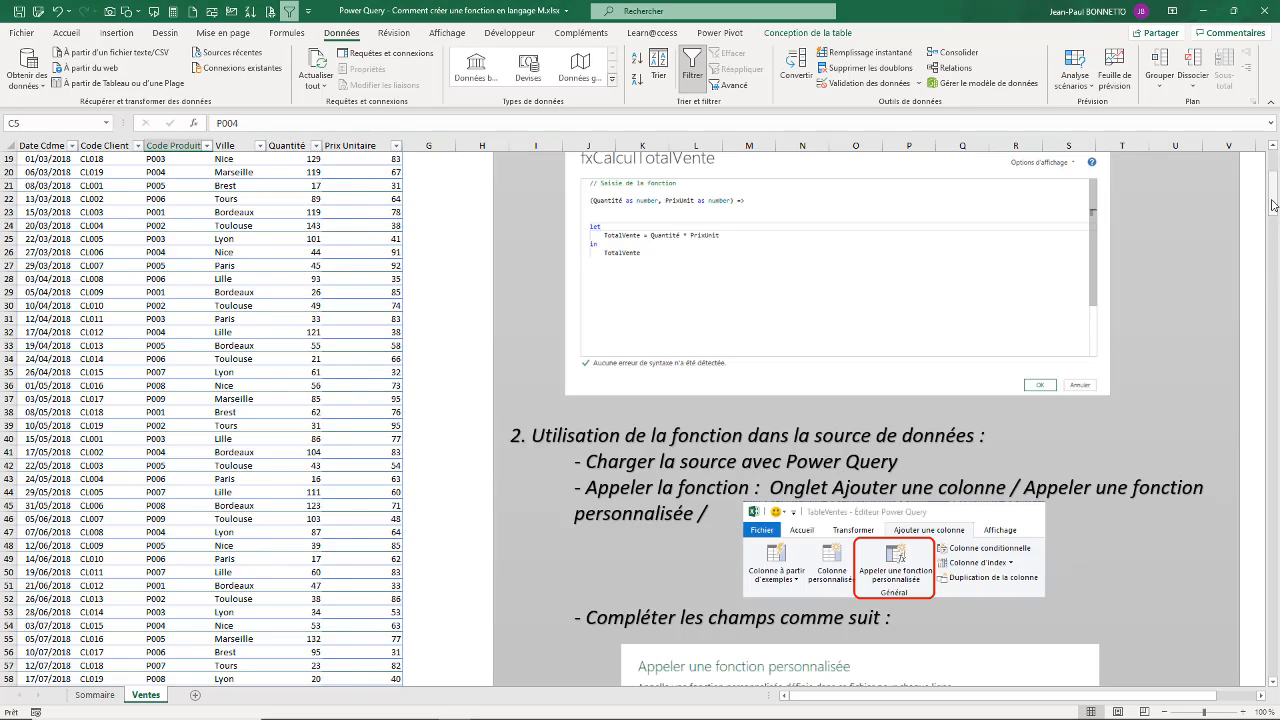
left_click_drag(1272, 205, 1278, 222)
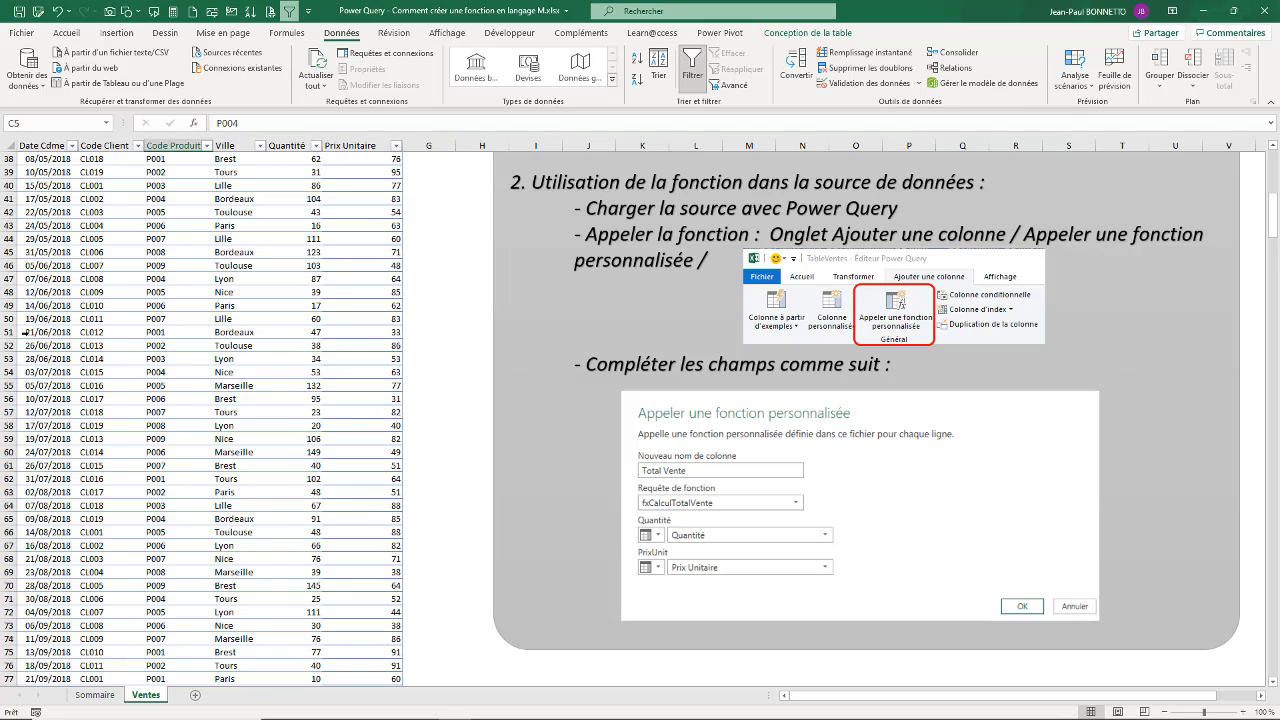
Step: Load the sales table of the Ventes sheet into the Power Query editor as a table-based query
left_click(188, 212)
left_click(156, 186)
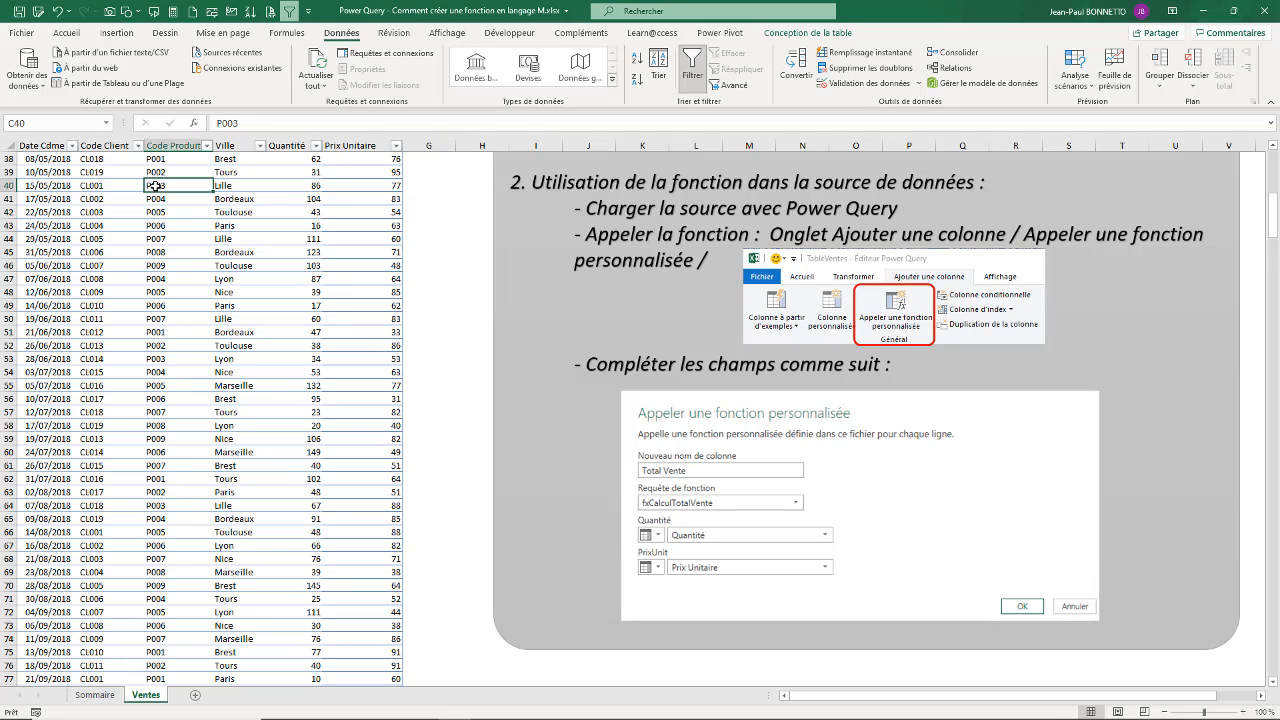
left_click(164, 263)
left_click(223, 238)
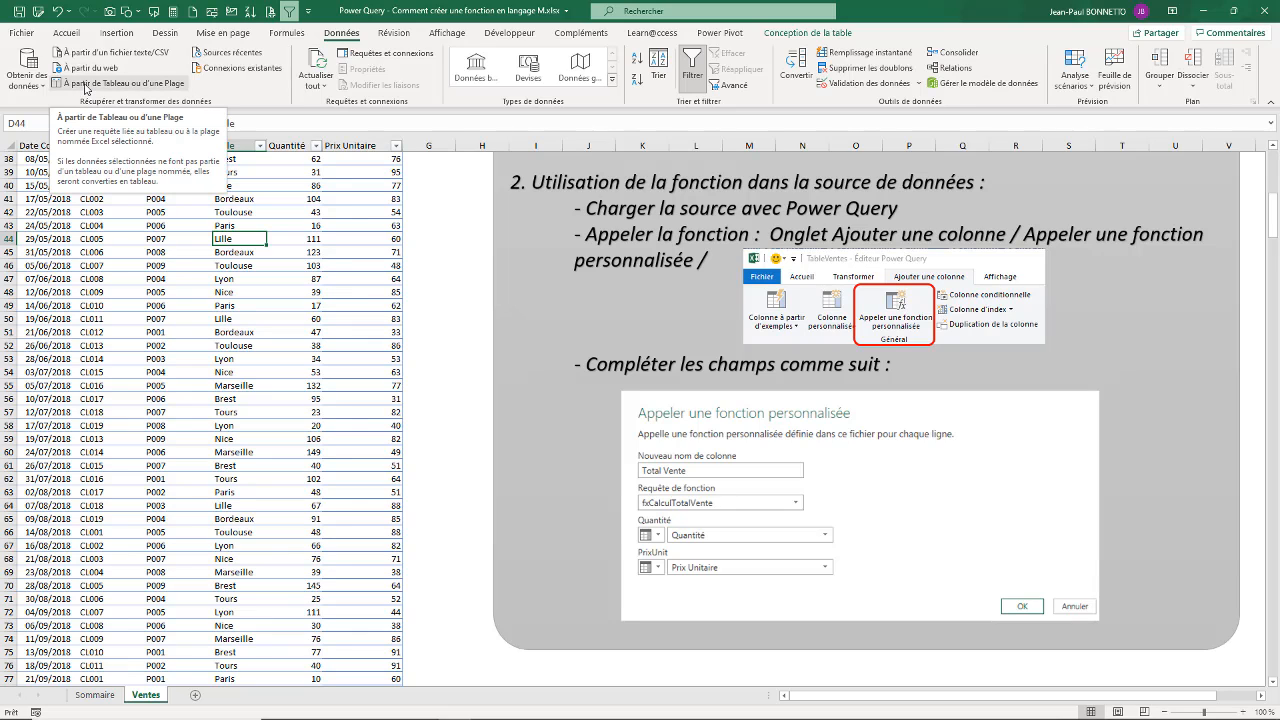
left_click(86, 86)
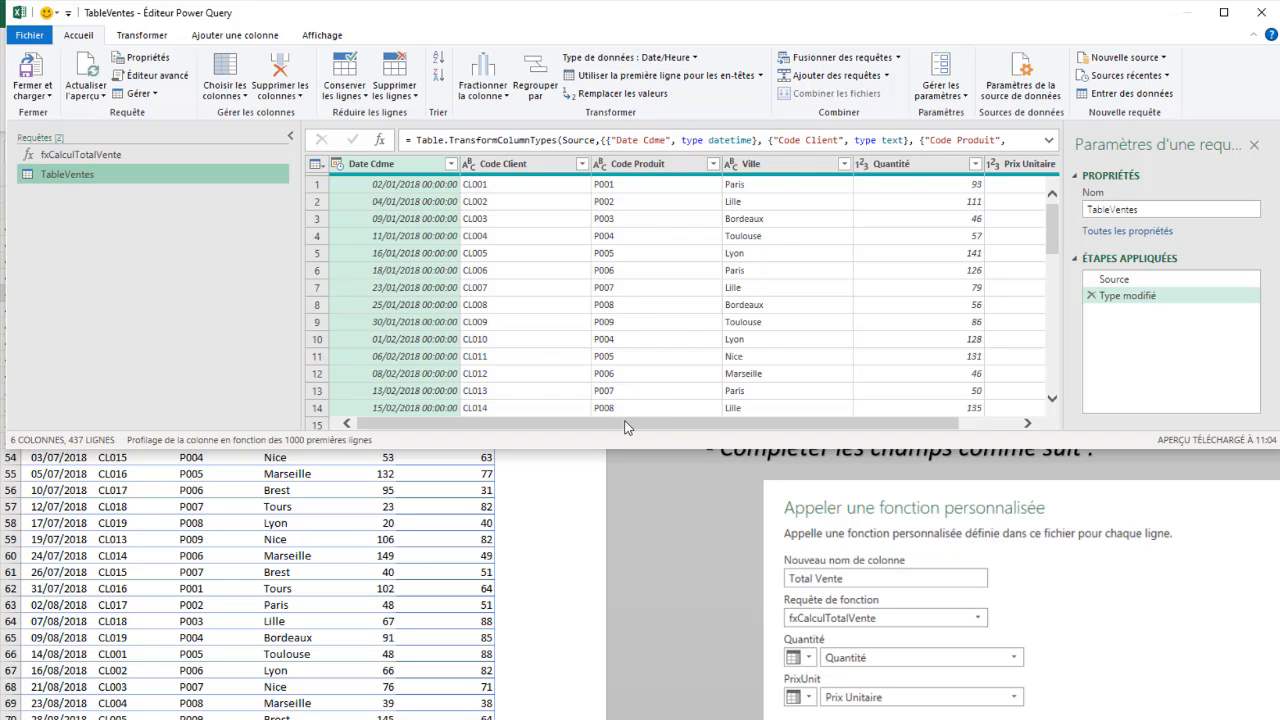
Step: Change the data type of the Date Cdme column to Date, replacing the current type conversion
left_click_drag(634, 424, 941, 331)
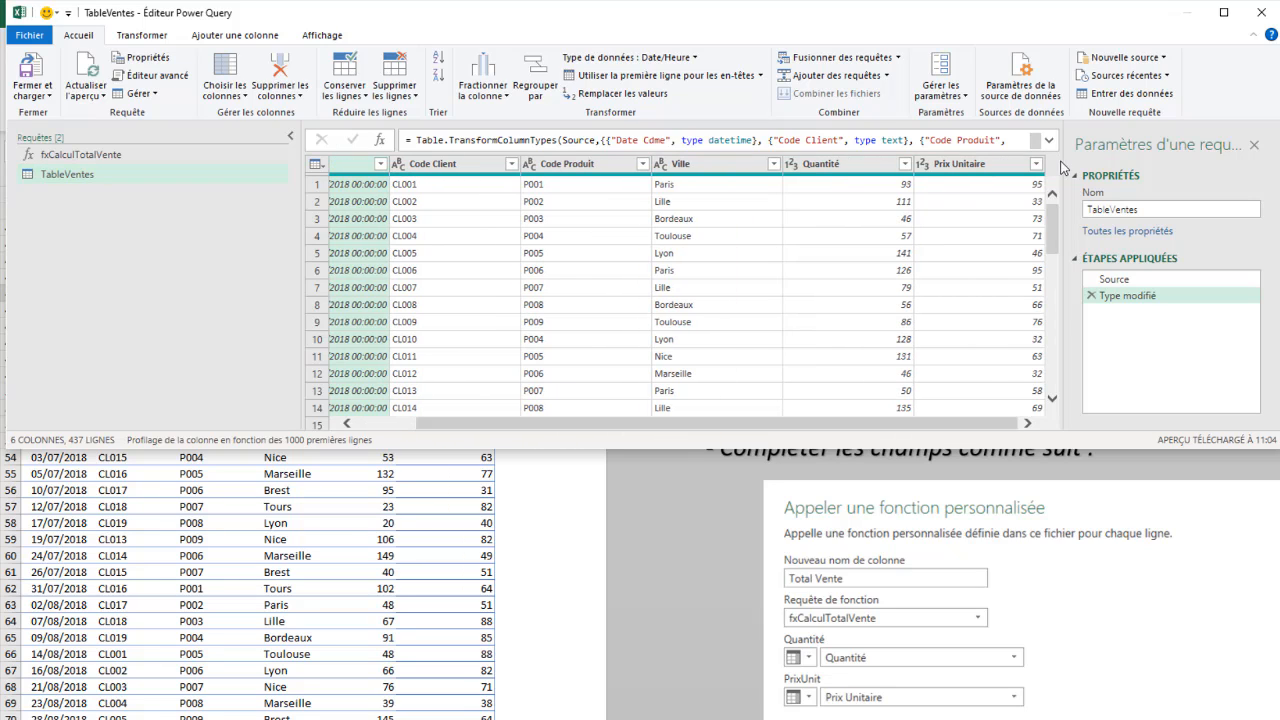
left_click_drag(890, 424, 624, 443)
left_click_drag(732, 433, 794, 432)
left_click_drag(799, 423, 353, 445)
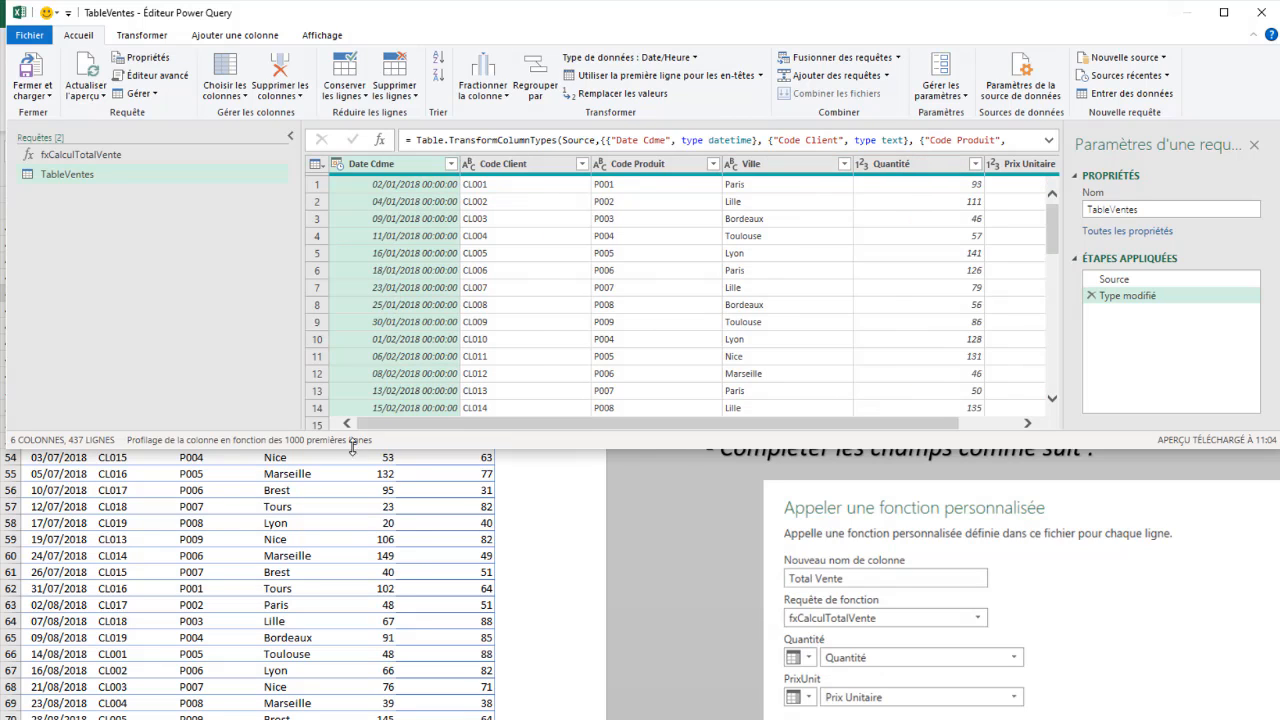
left_click(339, 165)
left_click(370, 277)
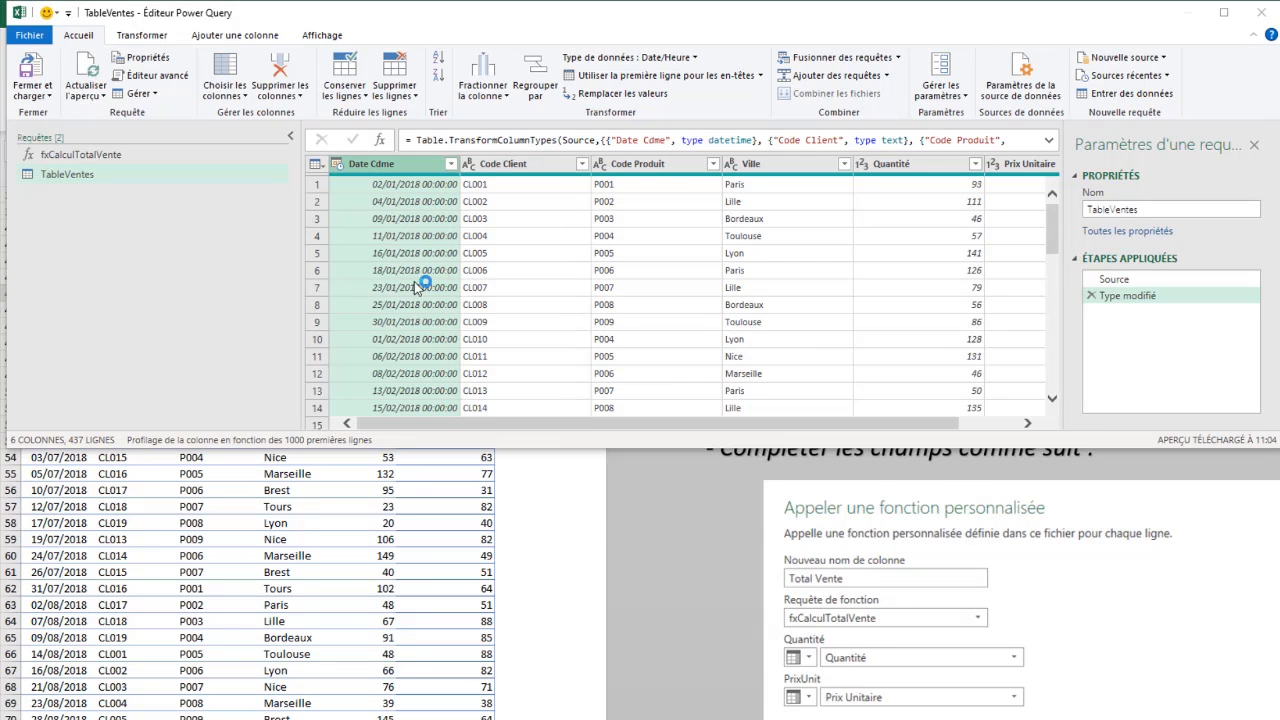
left_click(693, 494)
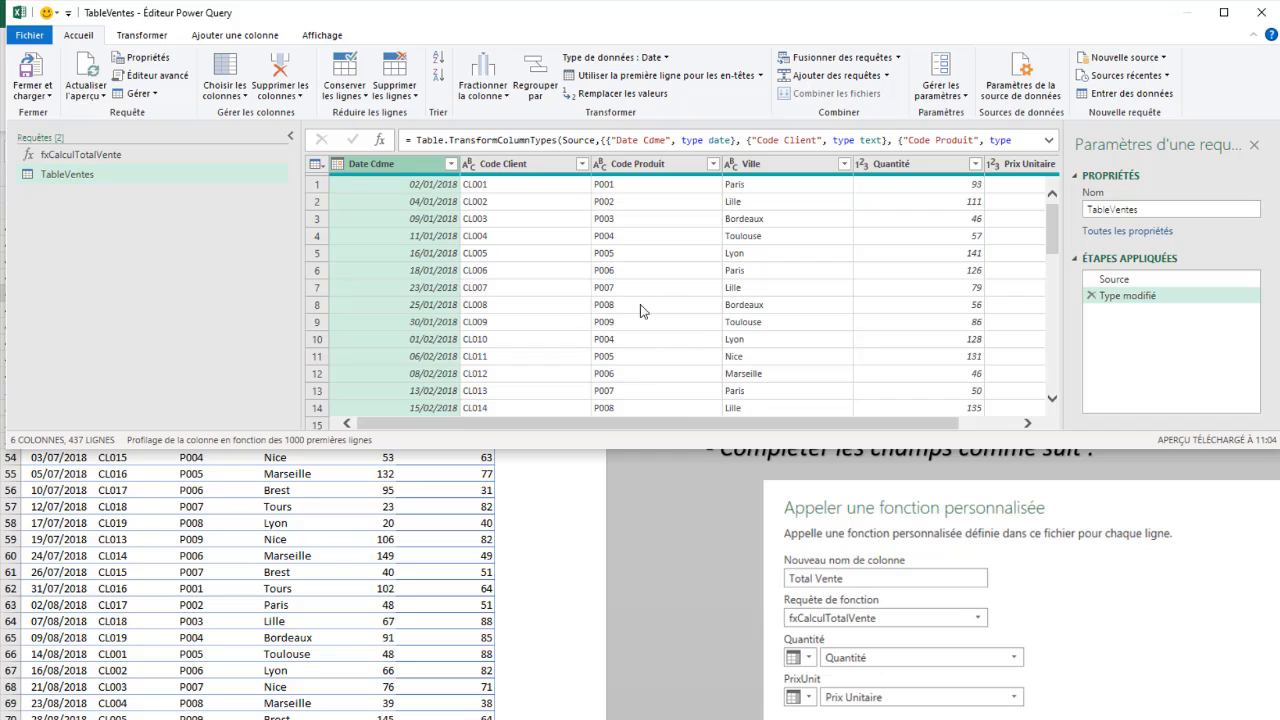
Step: Set up a custom function call on TableVentes with the new column name Total Vente and the function query fxCalculTotalVente
left_click_drag(682, 427, 600, 433)
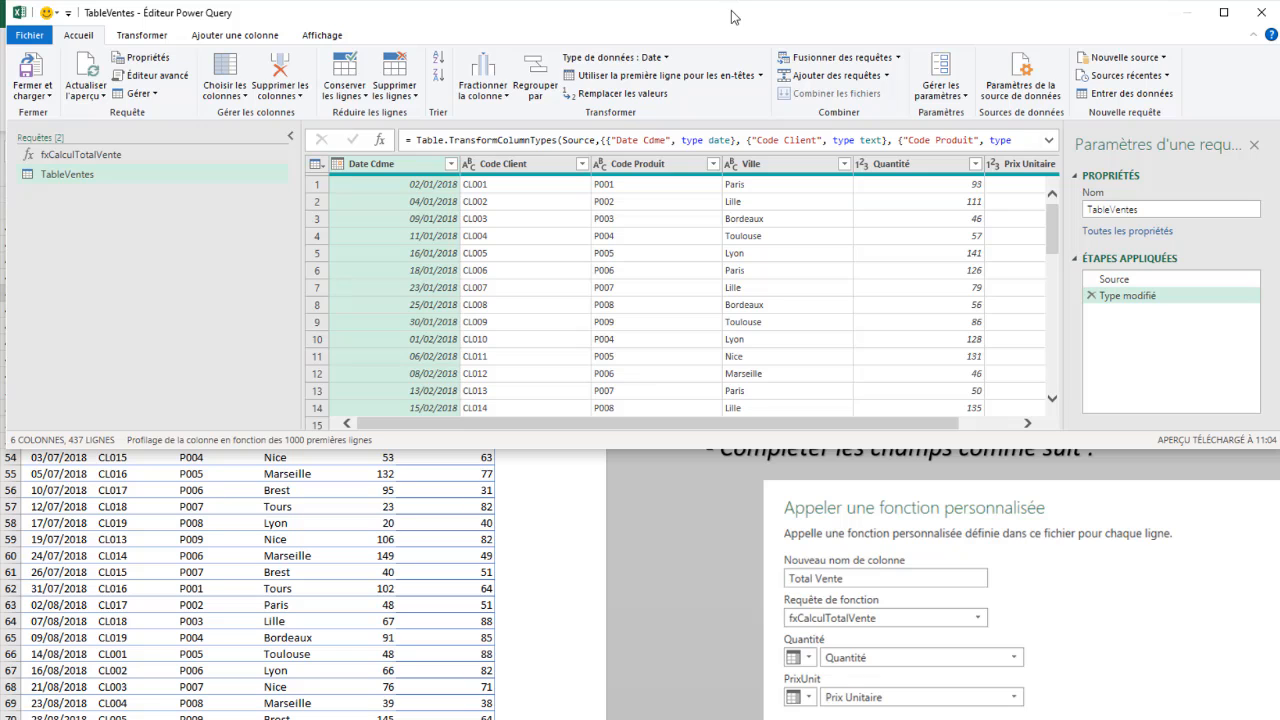
left_click_drag(727, 16, 726, 16)
left_click(249, 40)
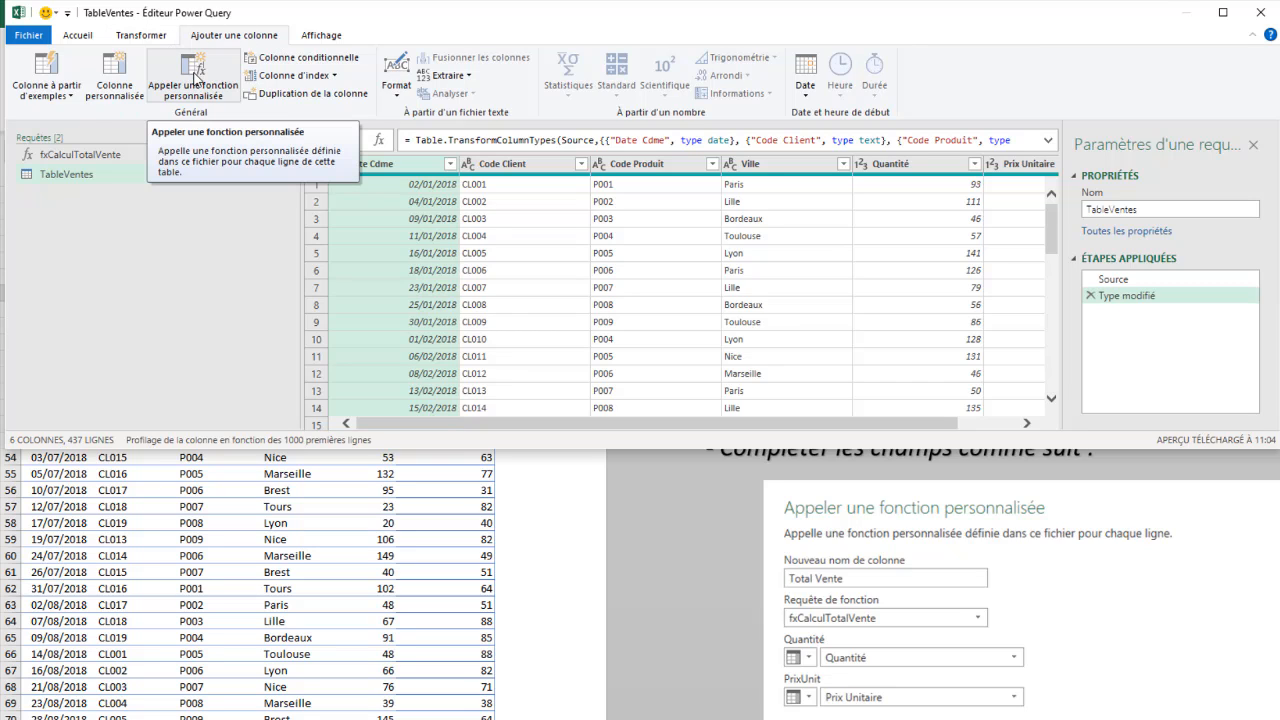
left_click(196, 78)
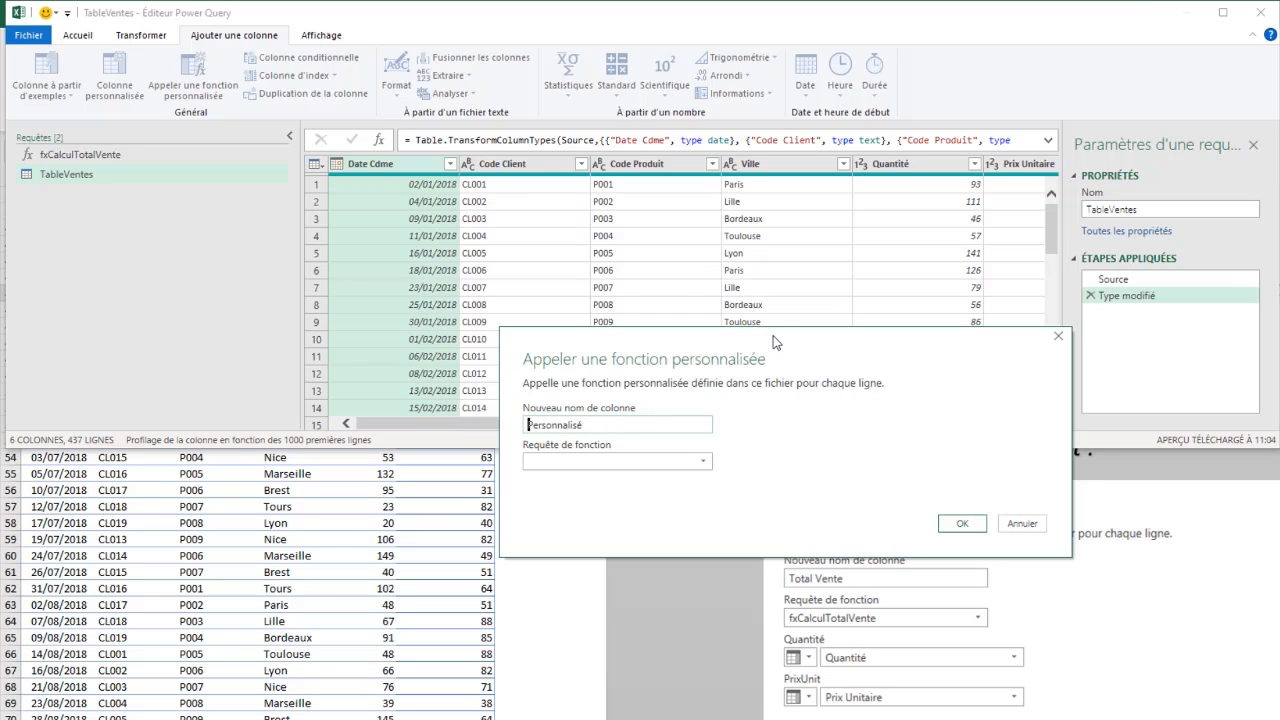
left_click_drag(758, 337, 443, 218)
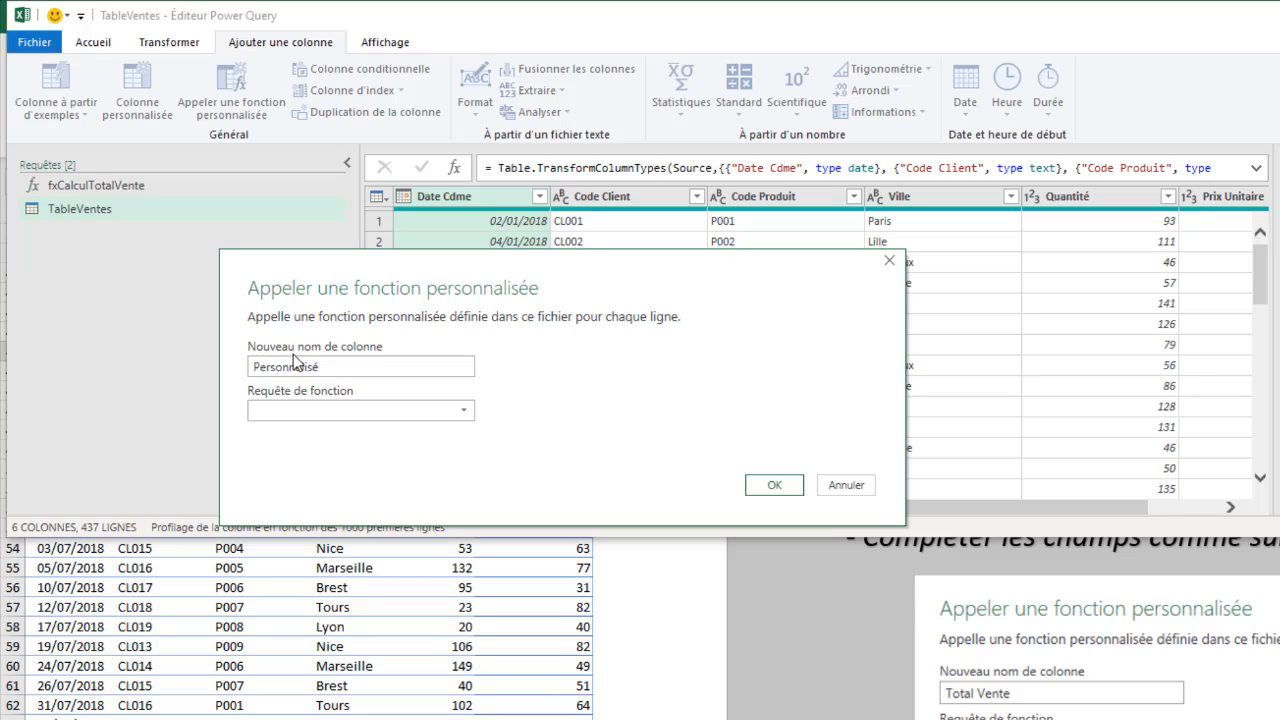
left_click_drag(334, 366, 255, 366)
type("Total")
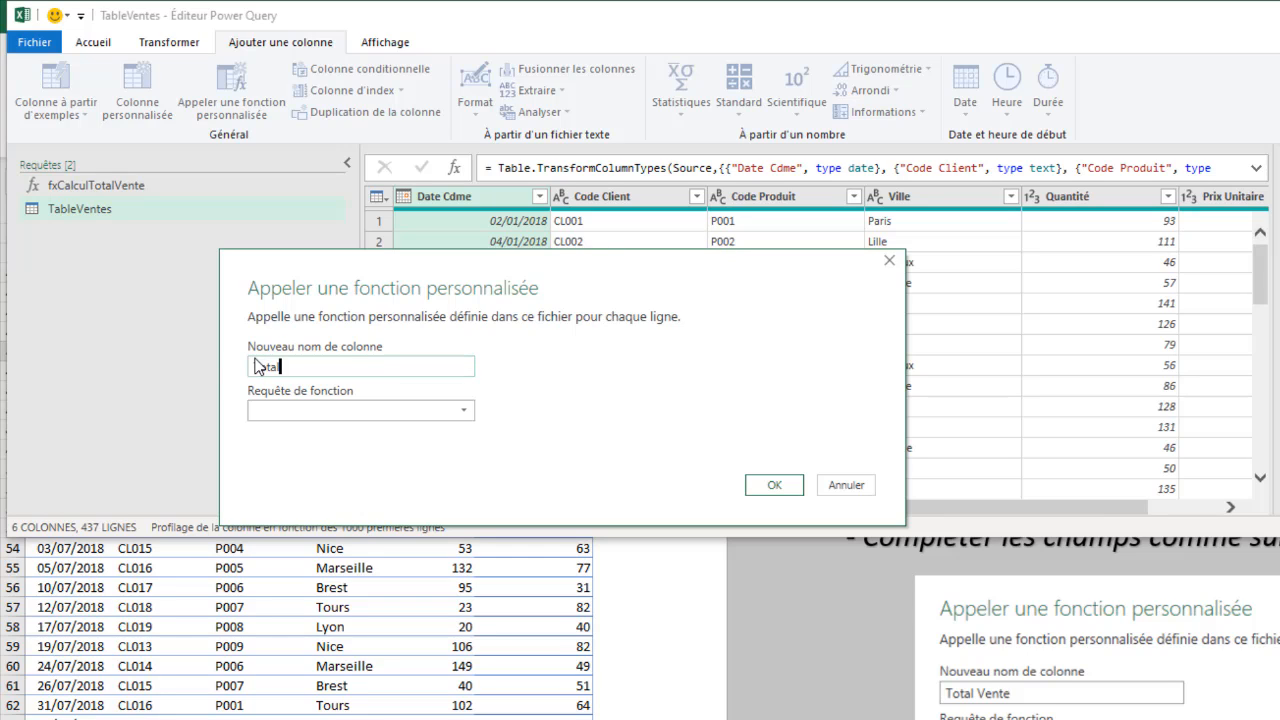
type(" Vente")
left_click(301, 403)
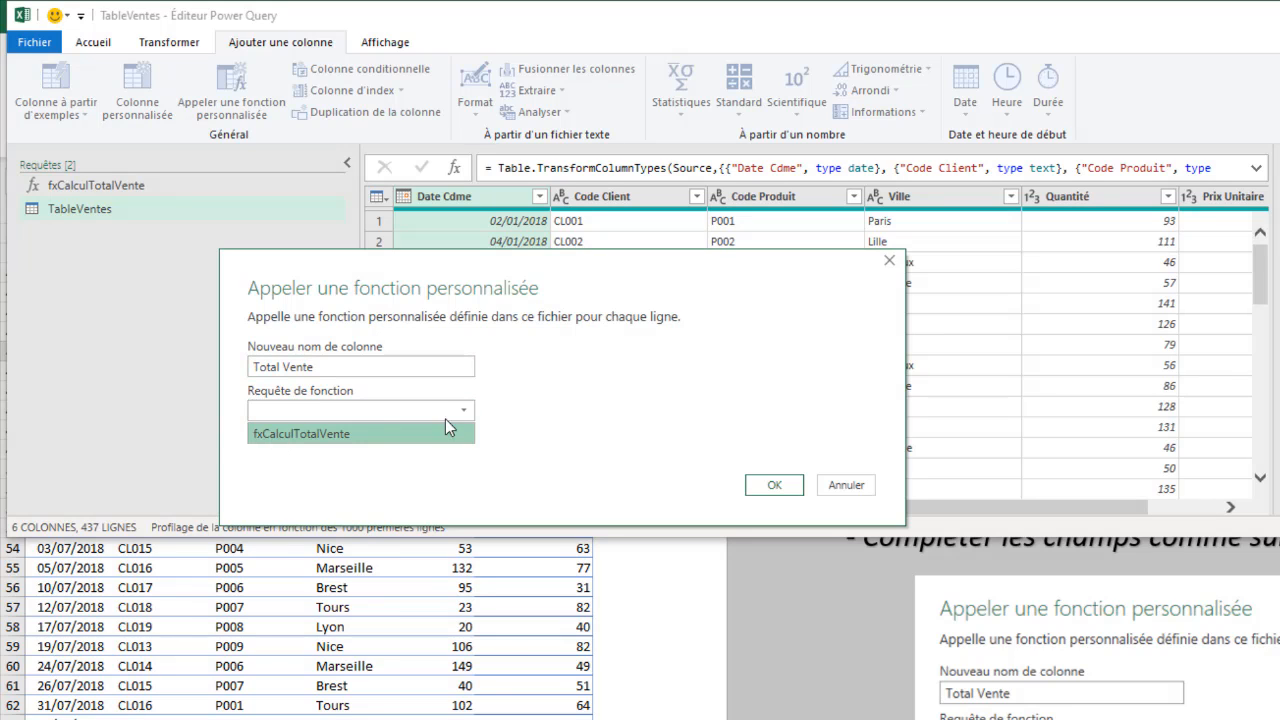
left_click(299, 435)
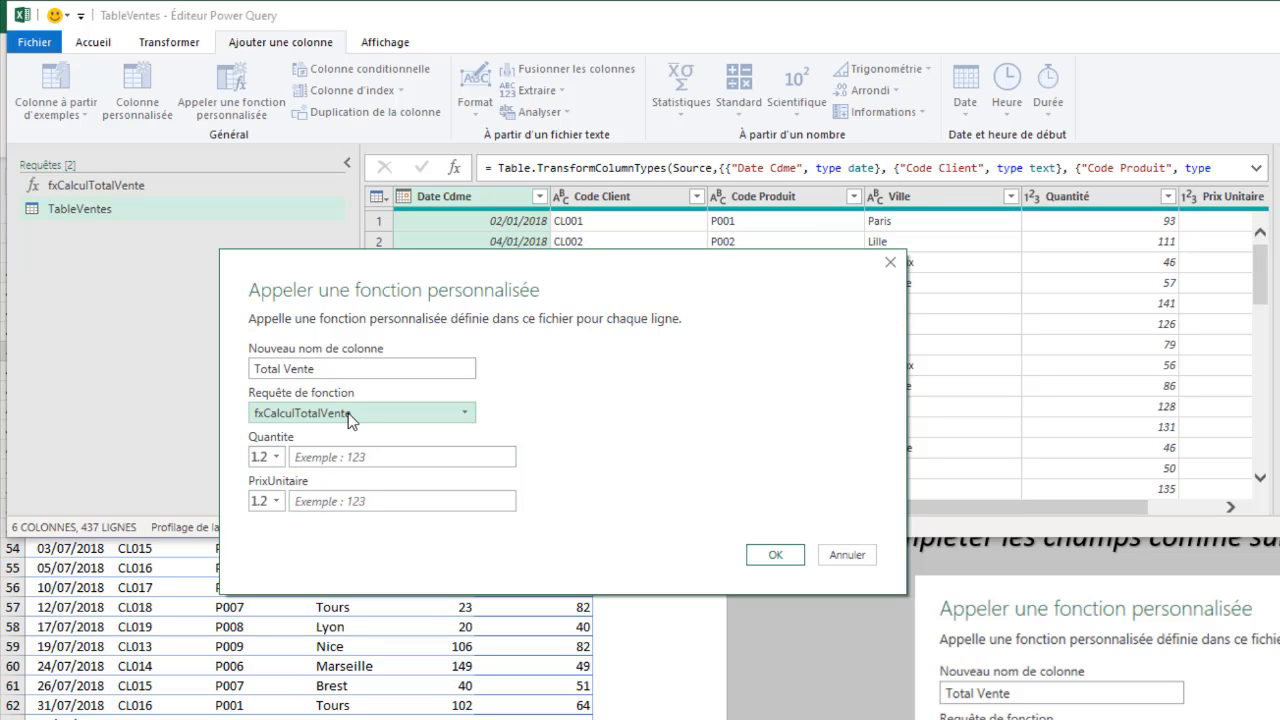
Step: Have the Quantite parameter take its values from a column and choose the Quantité column
left_click(277, 458)
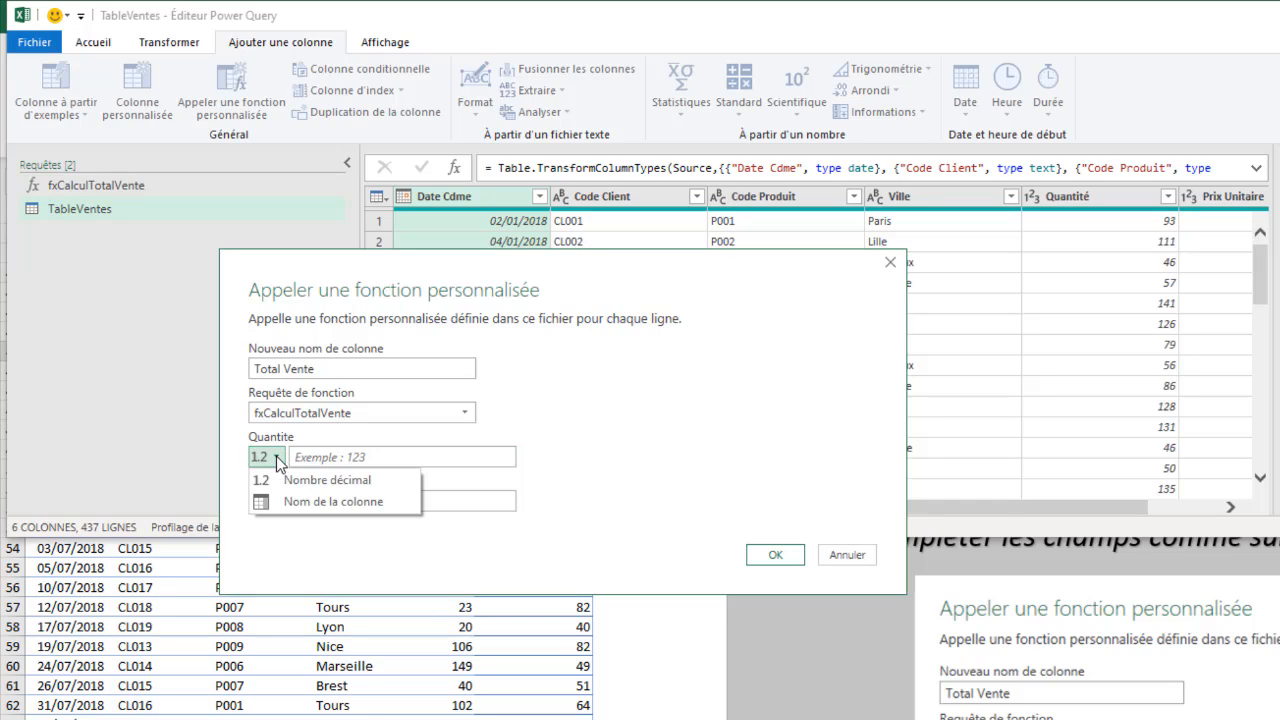
left_click(312, 502)
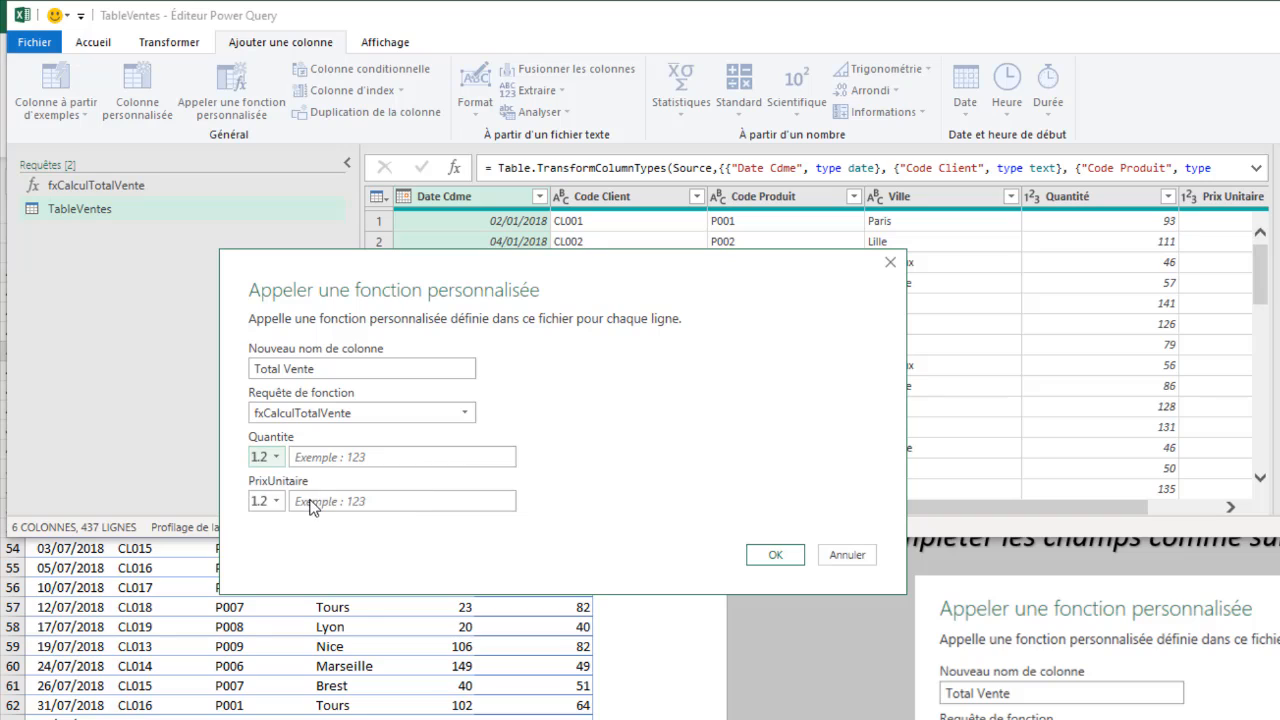
left_click(462, 455)
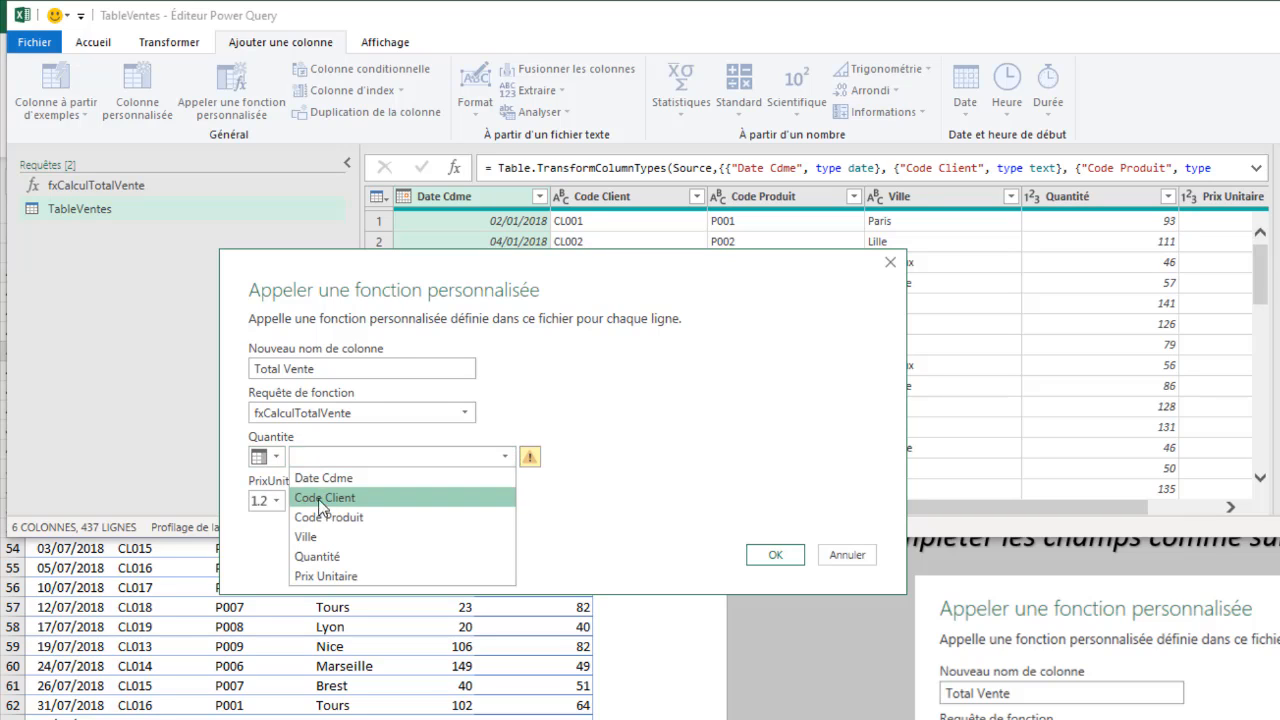
left_click(318, 556)
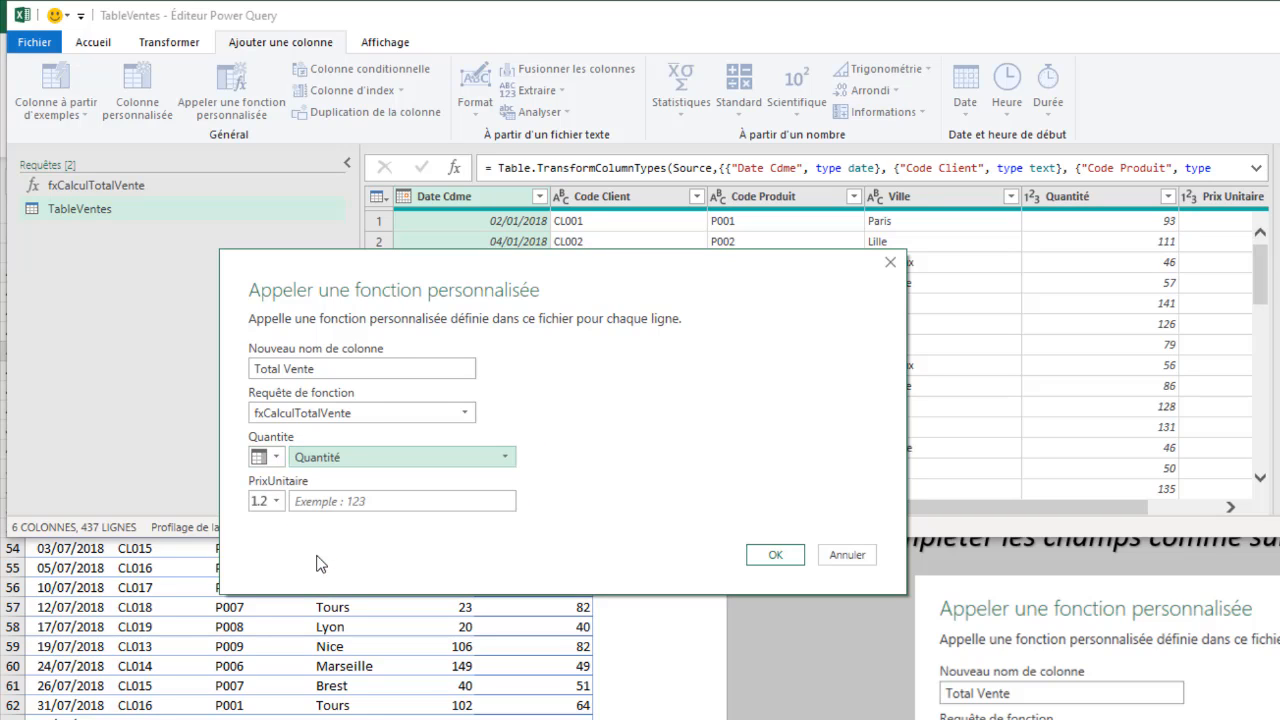
Step: Have the PrixUnitaire parameter take its values from the Prix Unitaire column and apply the custom function call
left_click(272, 501)
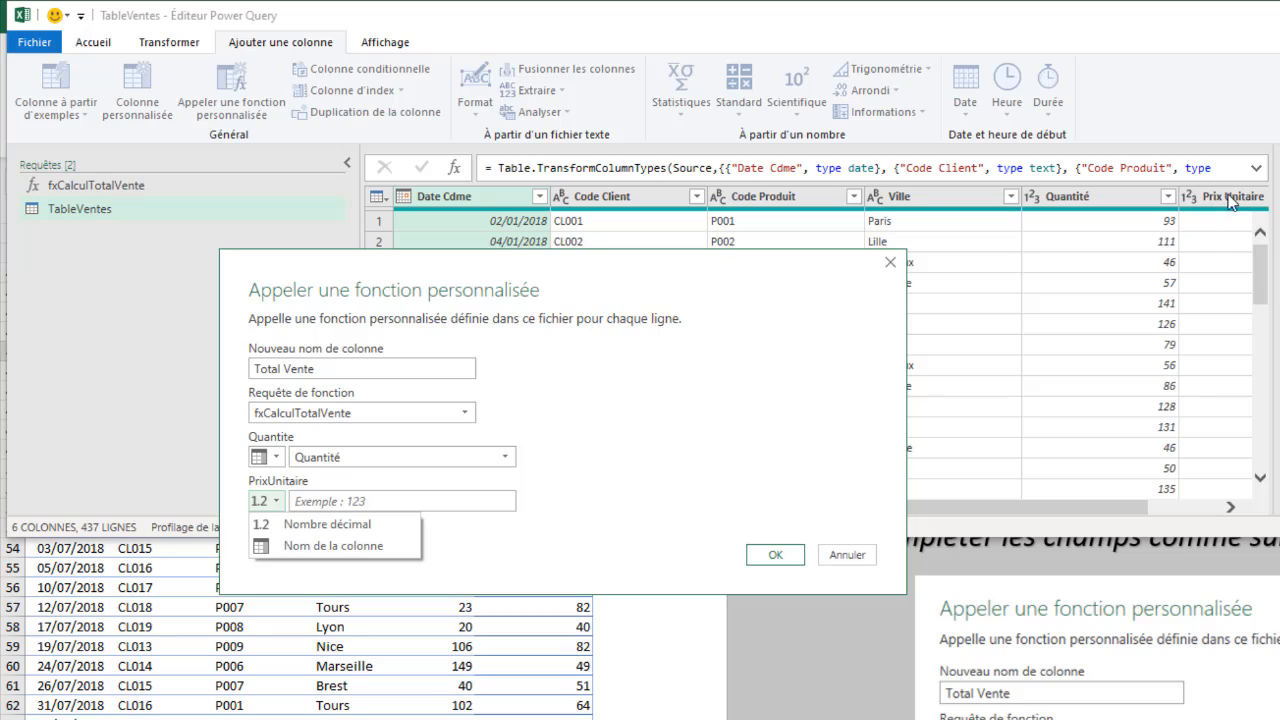
left_click(330, 545)
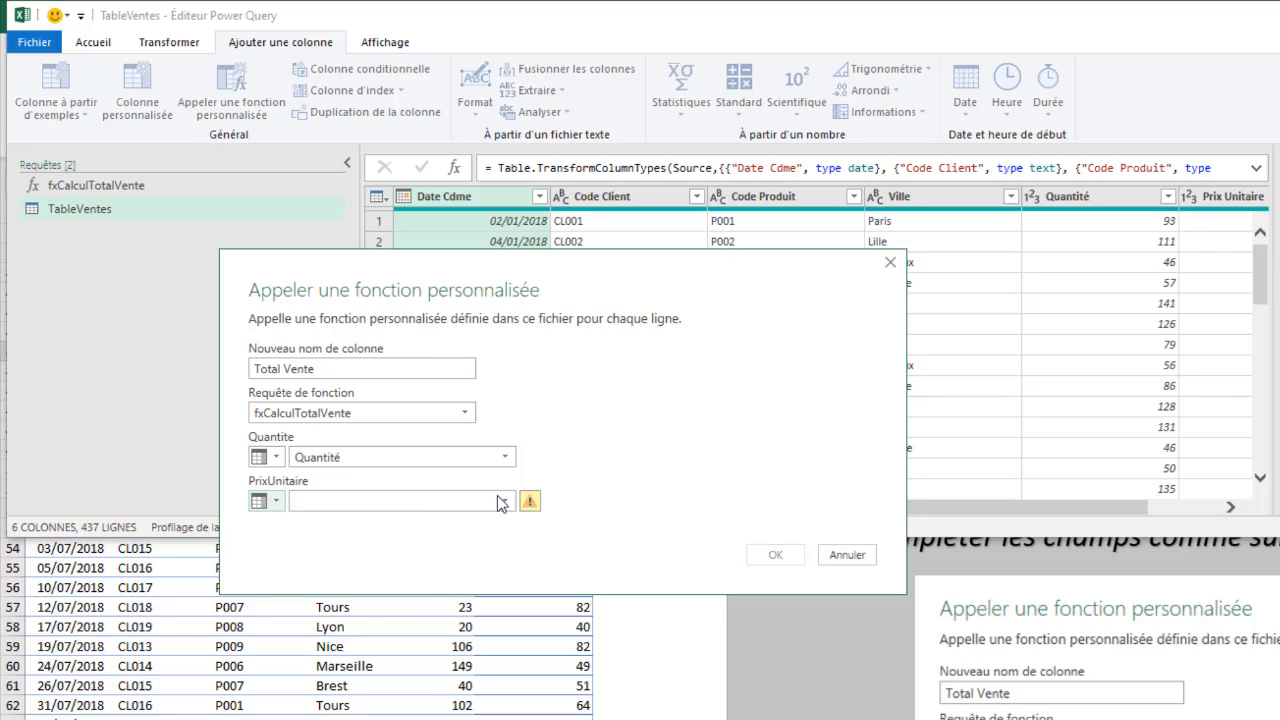
left_click(330, 501)
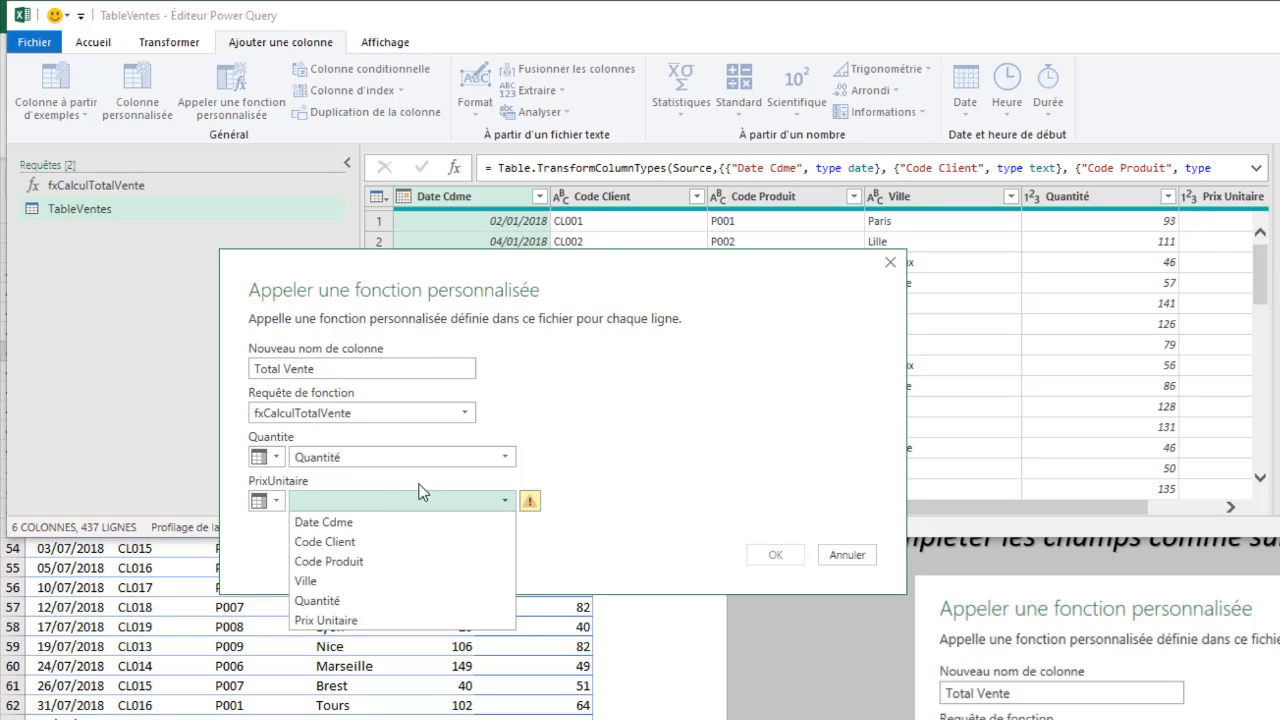
left_click(331, 620)
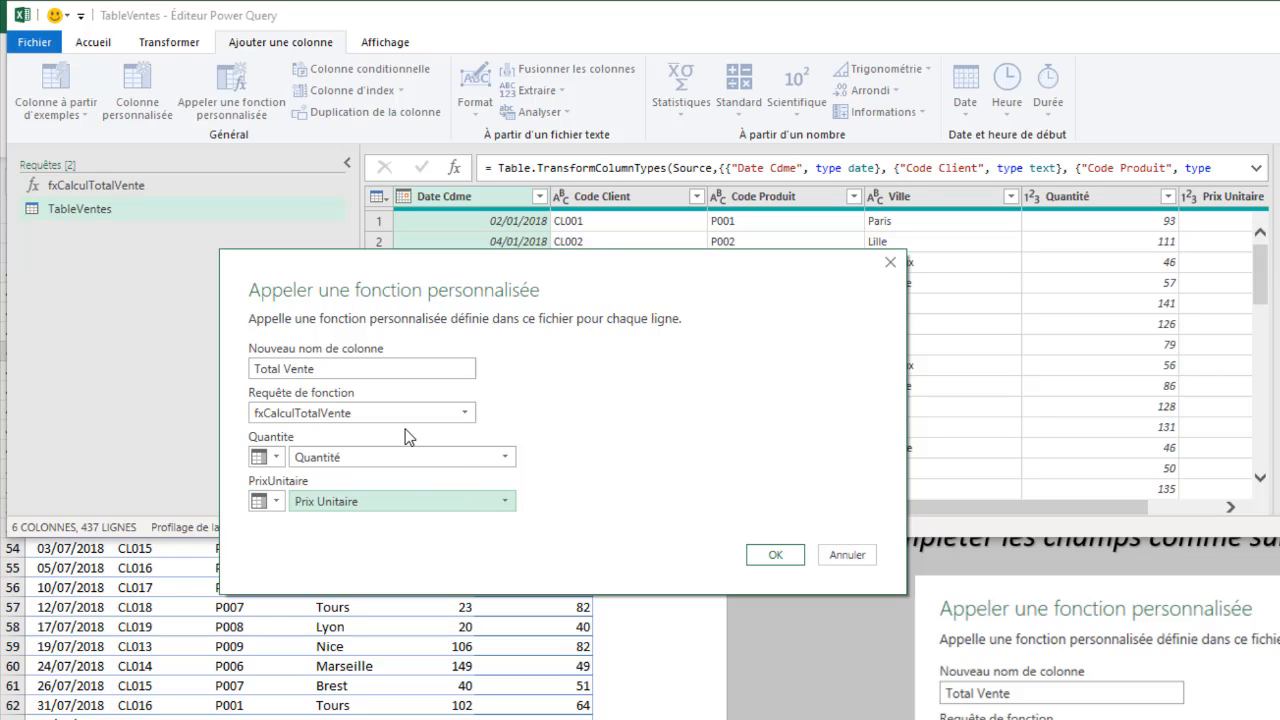
left_click_drag(476, 308, 478, 238)
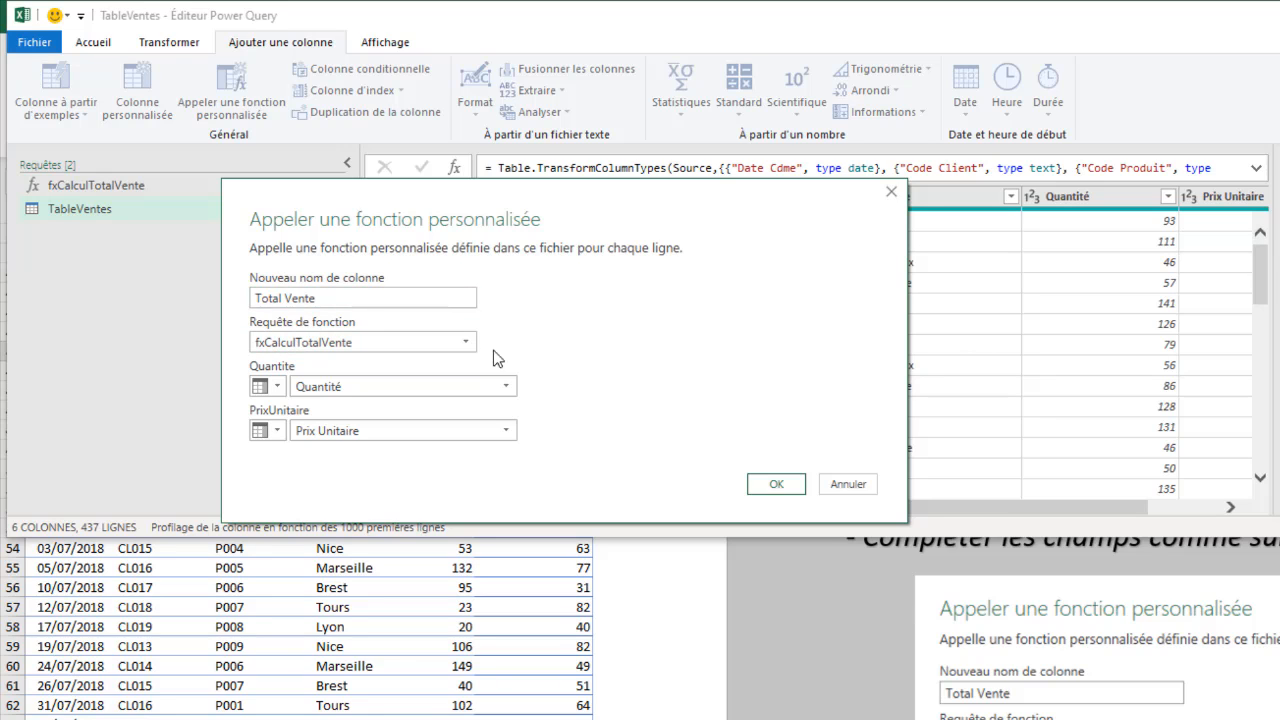
left_click(772, 485)
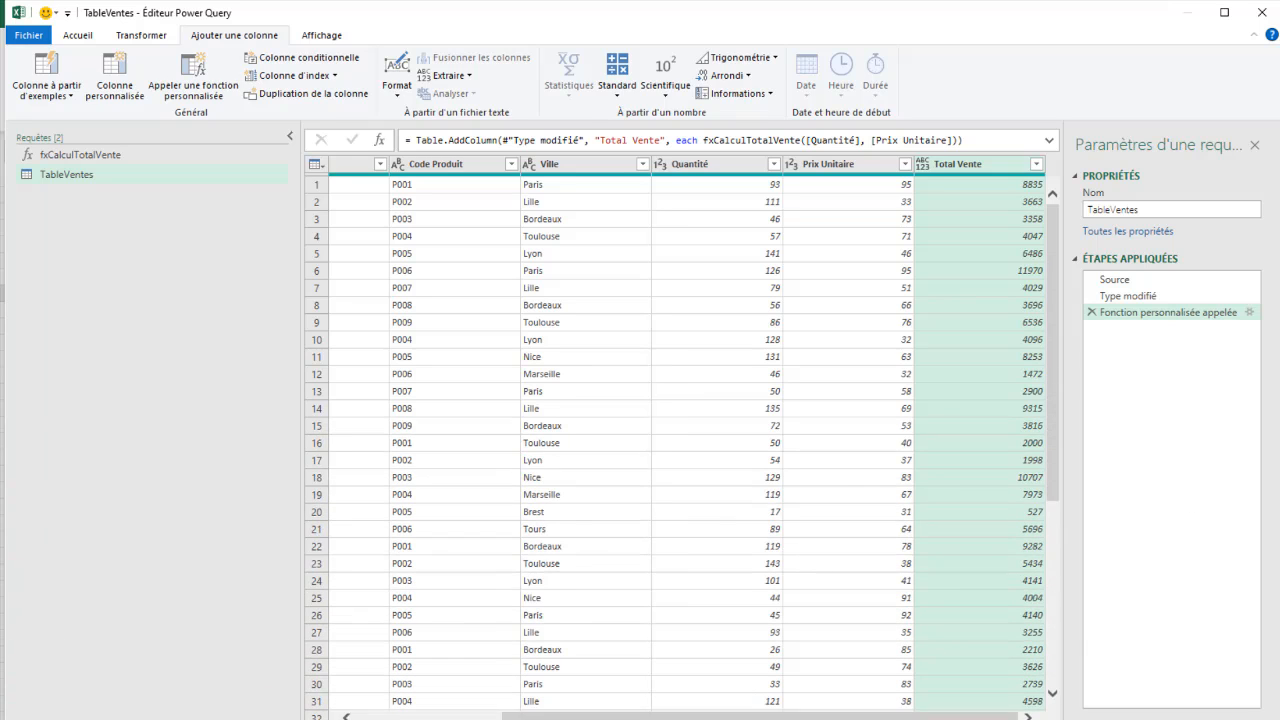
Step: Collapse the query list and rename the applied step Type modifié as FormateChamp
left_click(289, 136)
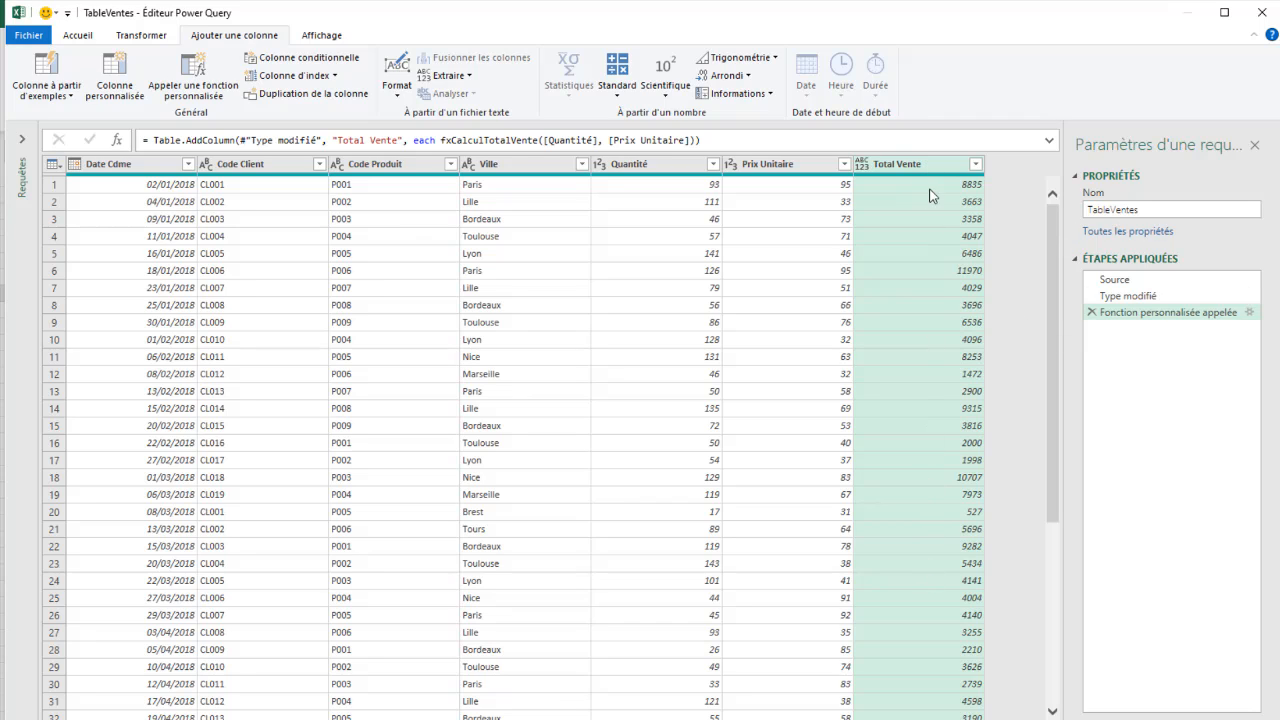
right_click(1133, 300)
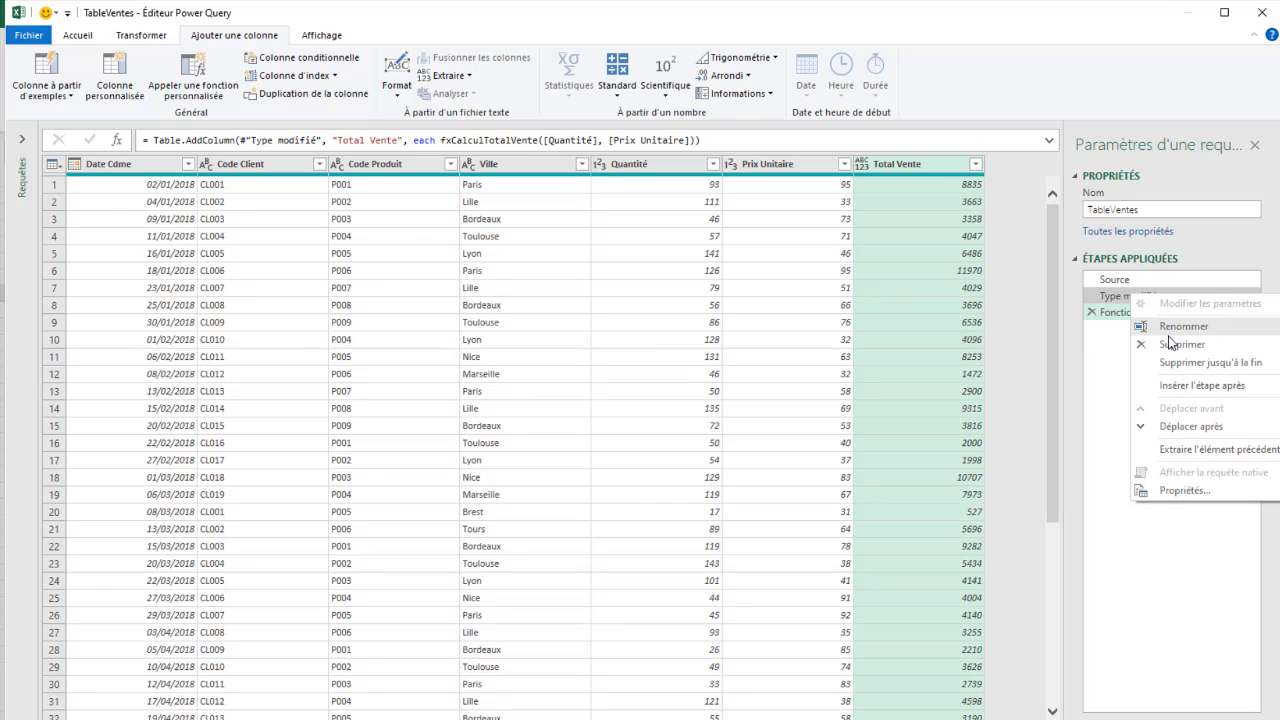
left_click(1178, 330)
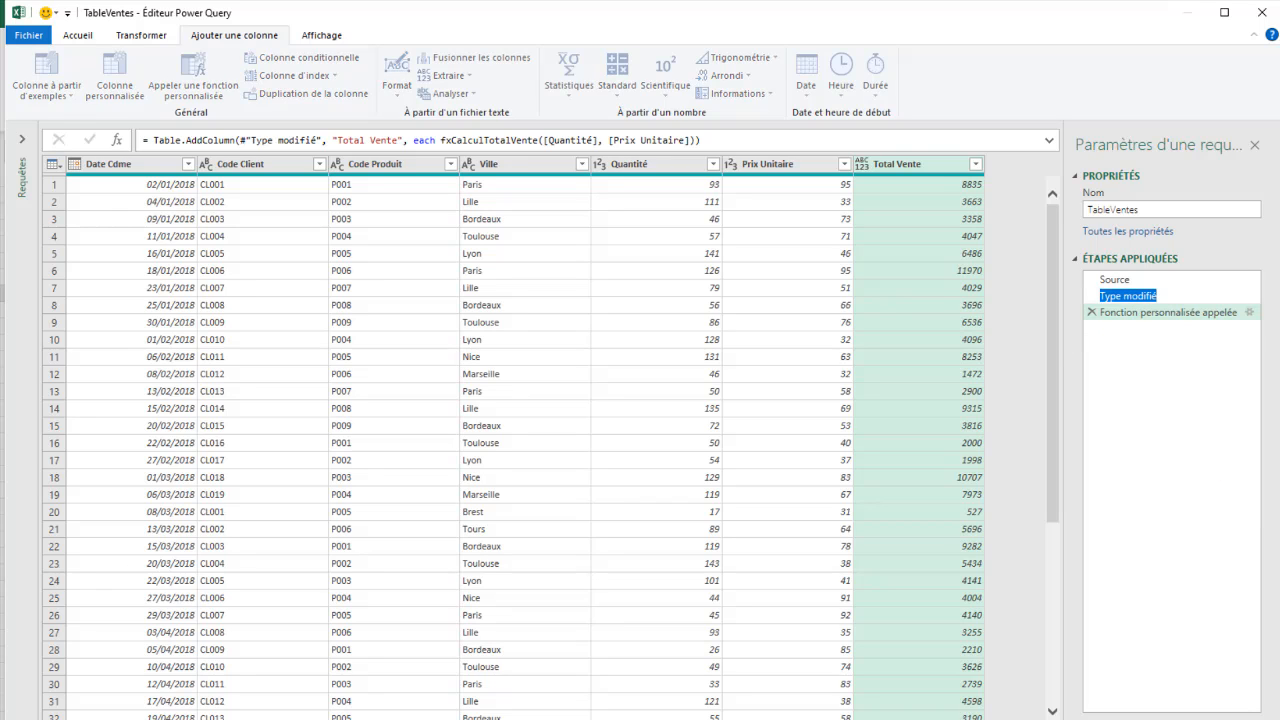
type("FormateChamp")
key("Return")
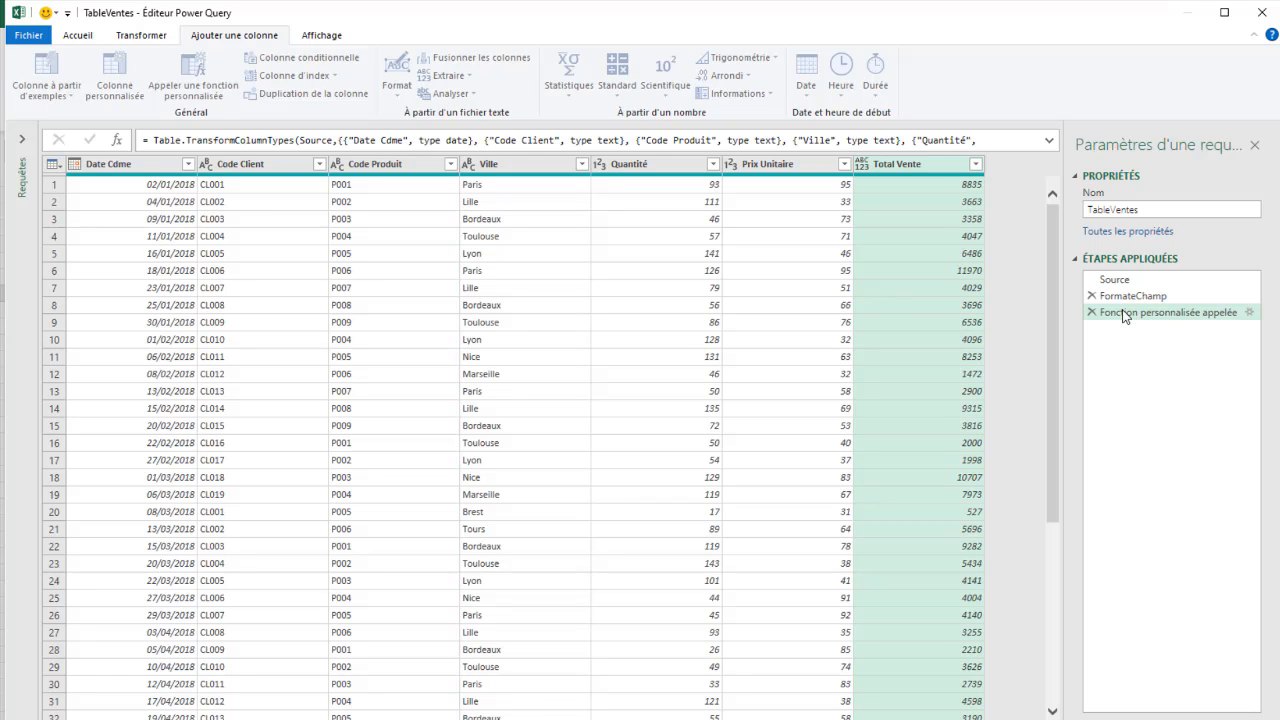
Step: Rename the applied step Fonction personnalisée appelée as CalculFonction
right_click(1122, 311)
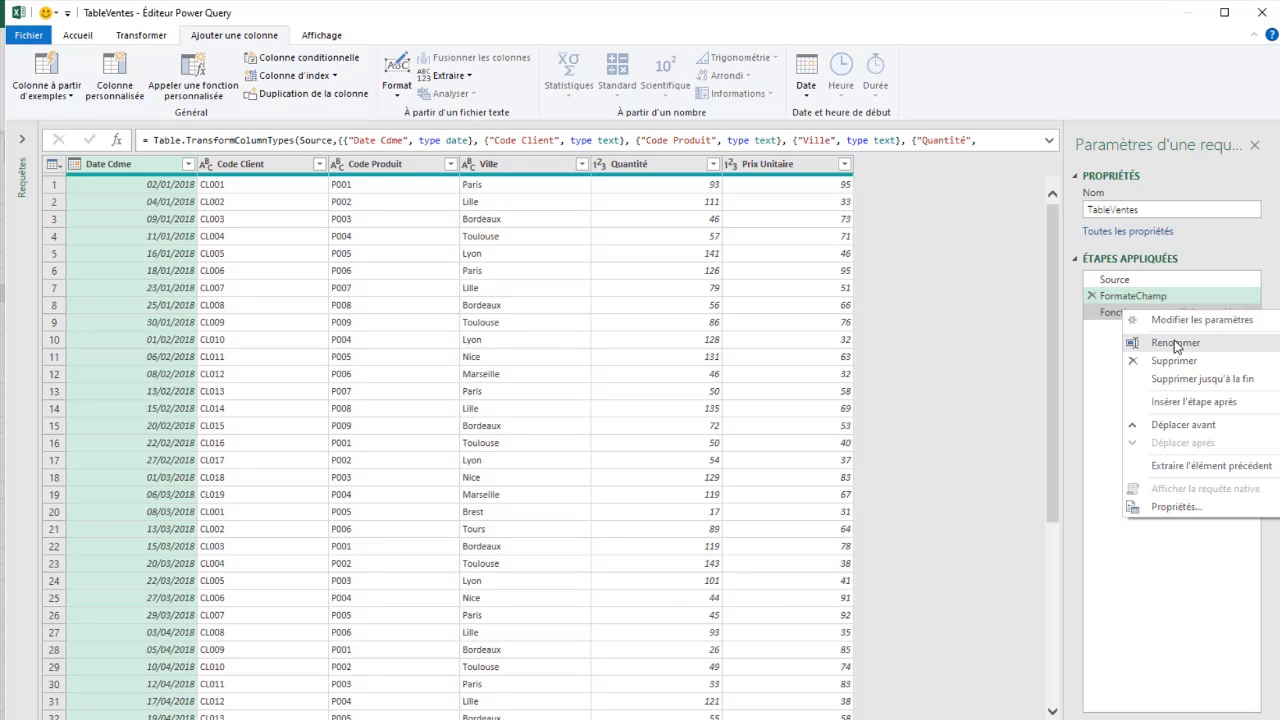
left_click(1176, 343)
type("Calcul")
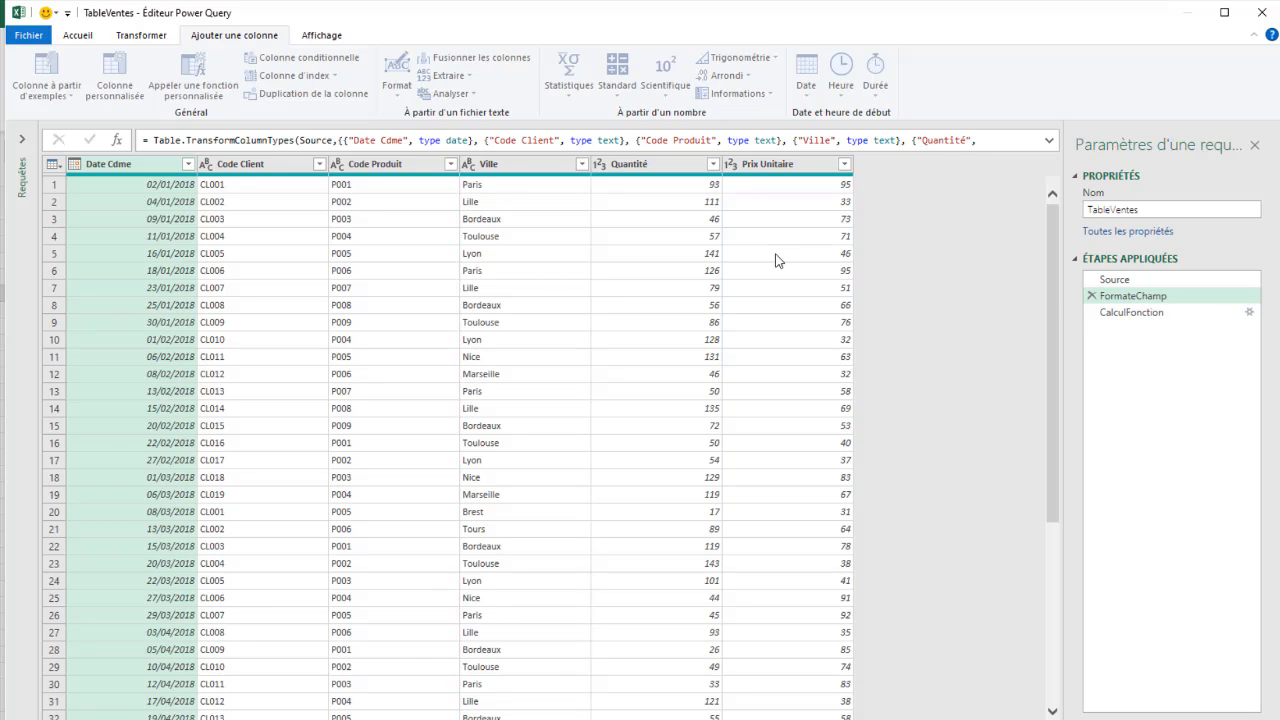
Step: Change the data type of the Total Vente column to Nombre décimal, following the CalculFonction step
left_click(1138, 313)
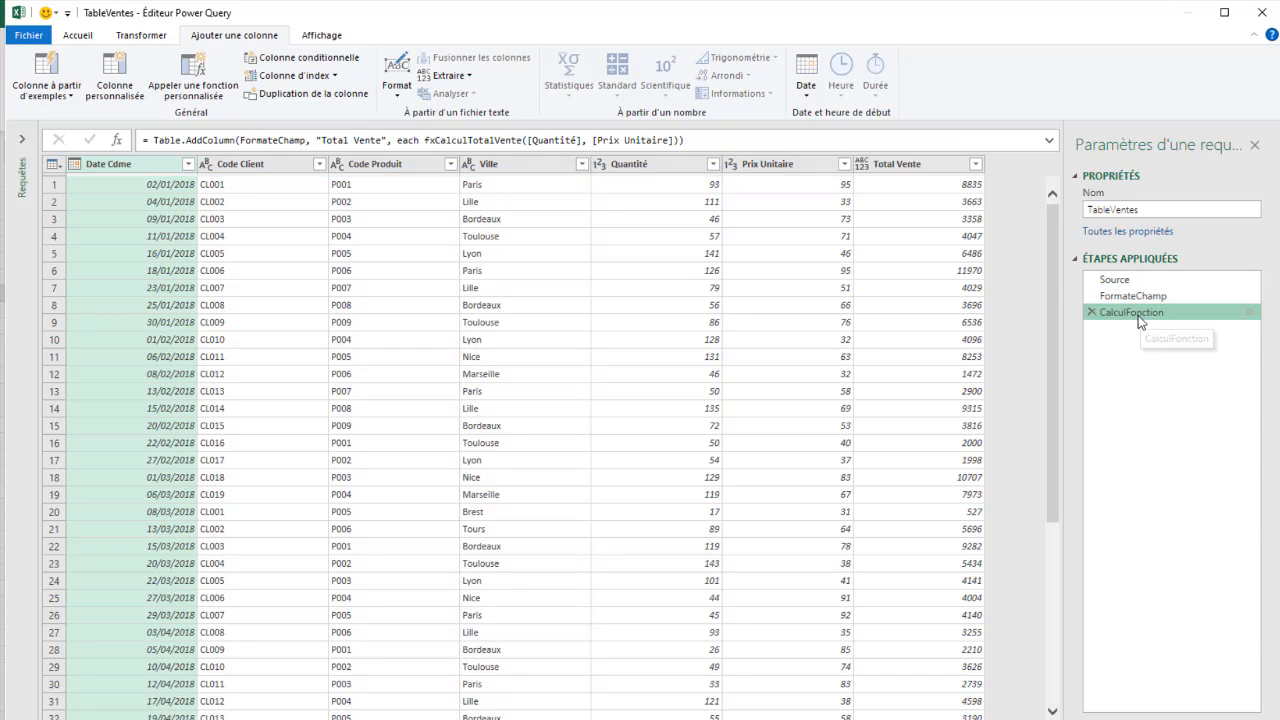
left_click(859, 163)
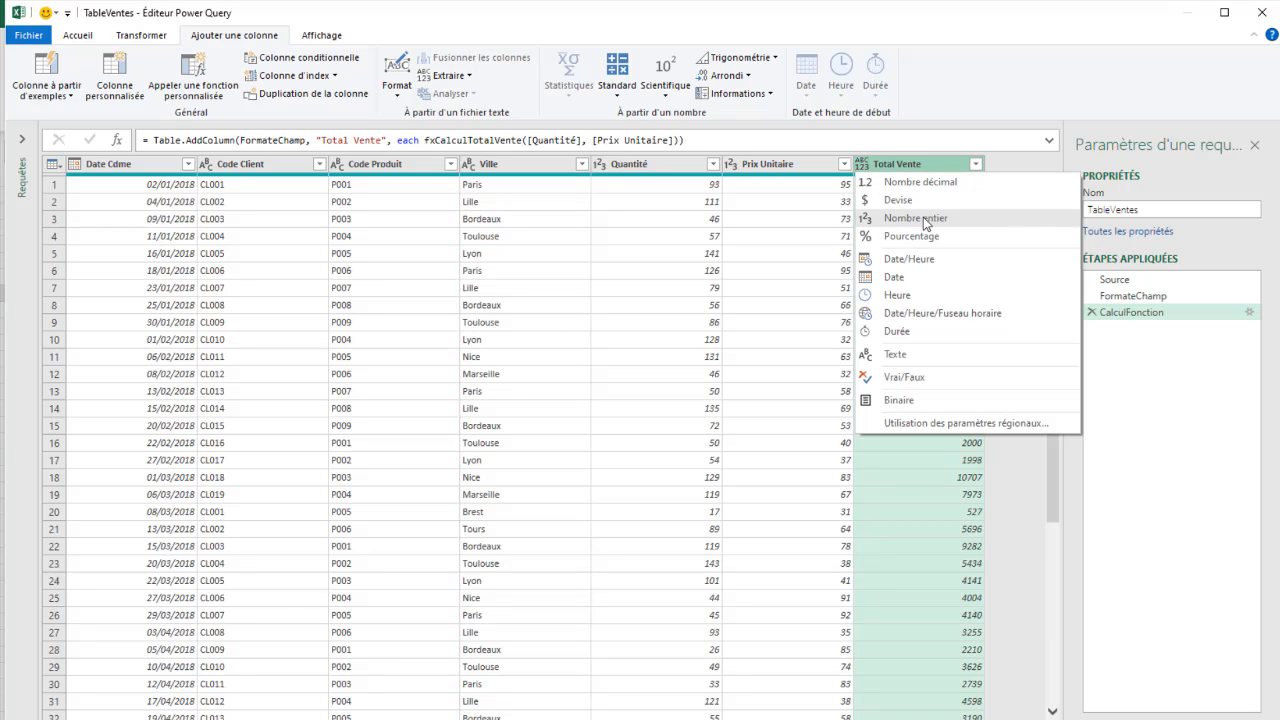
left_click(918, 182)
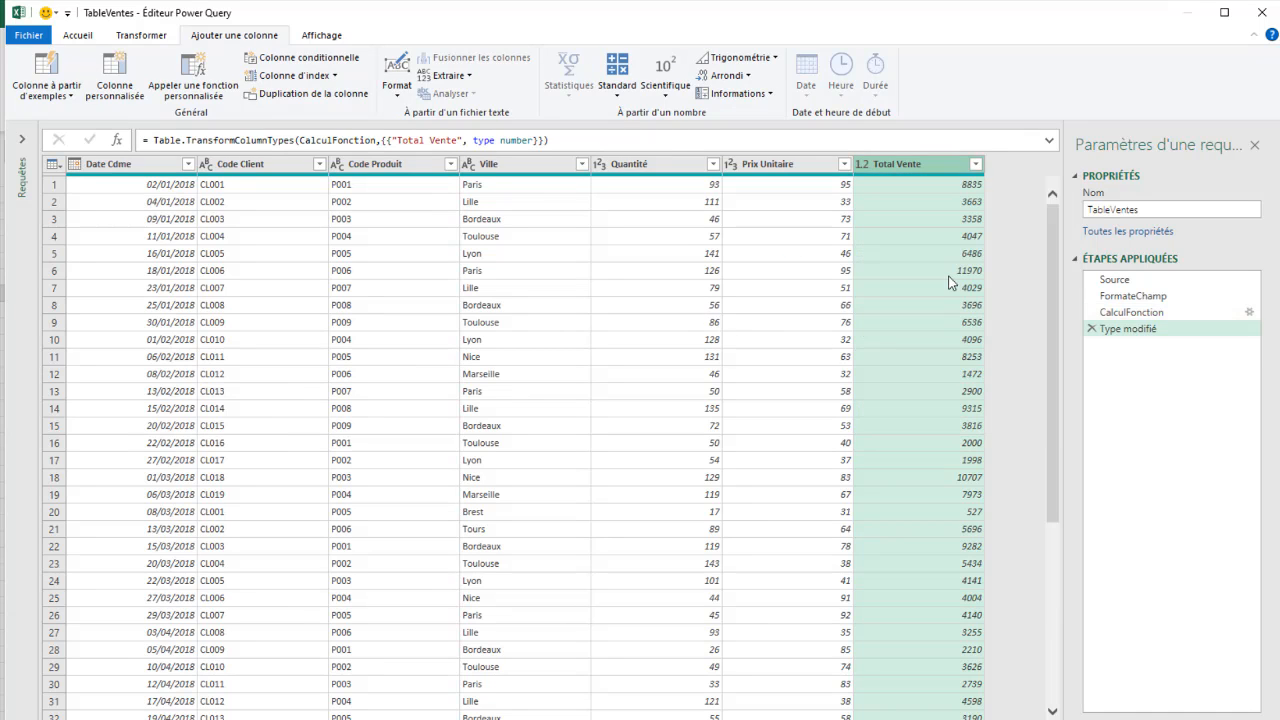
scroll(883, 522, "down", 20)
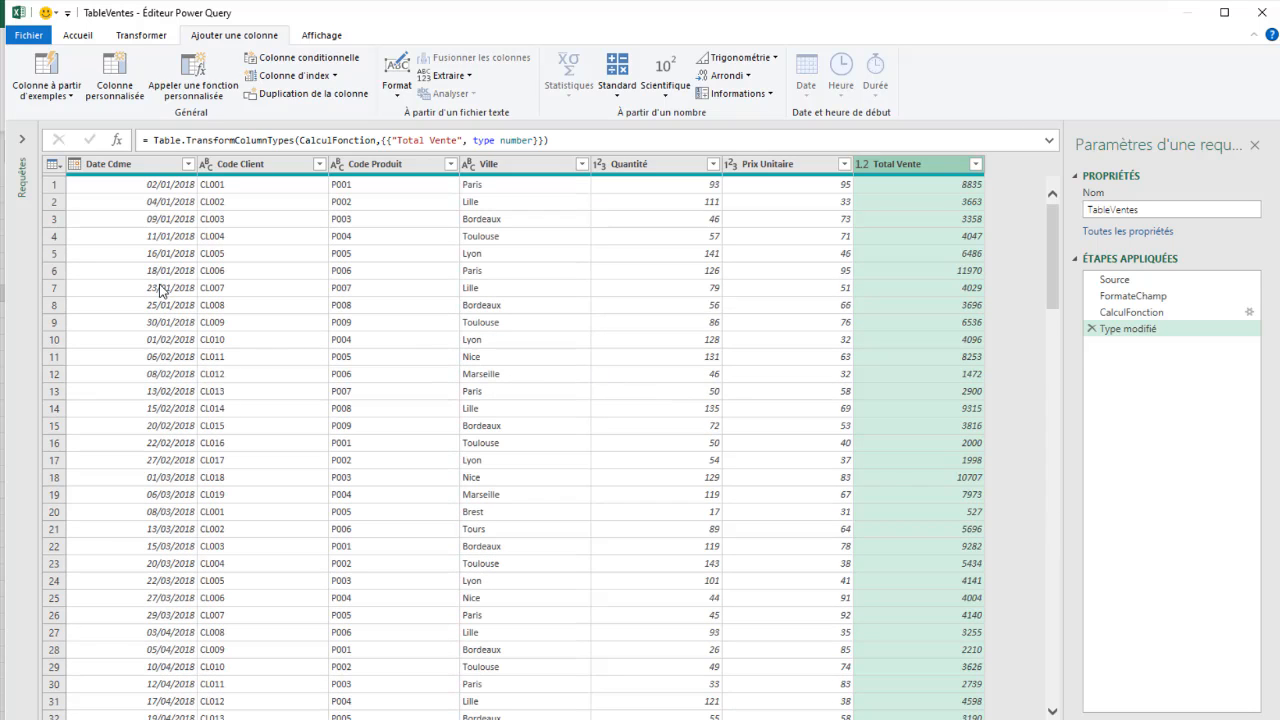
Step: Close the query editor and load the TableVentes query as a table in a new worksheet
left_click(79, 35)
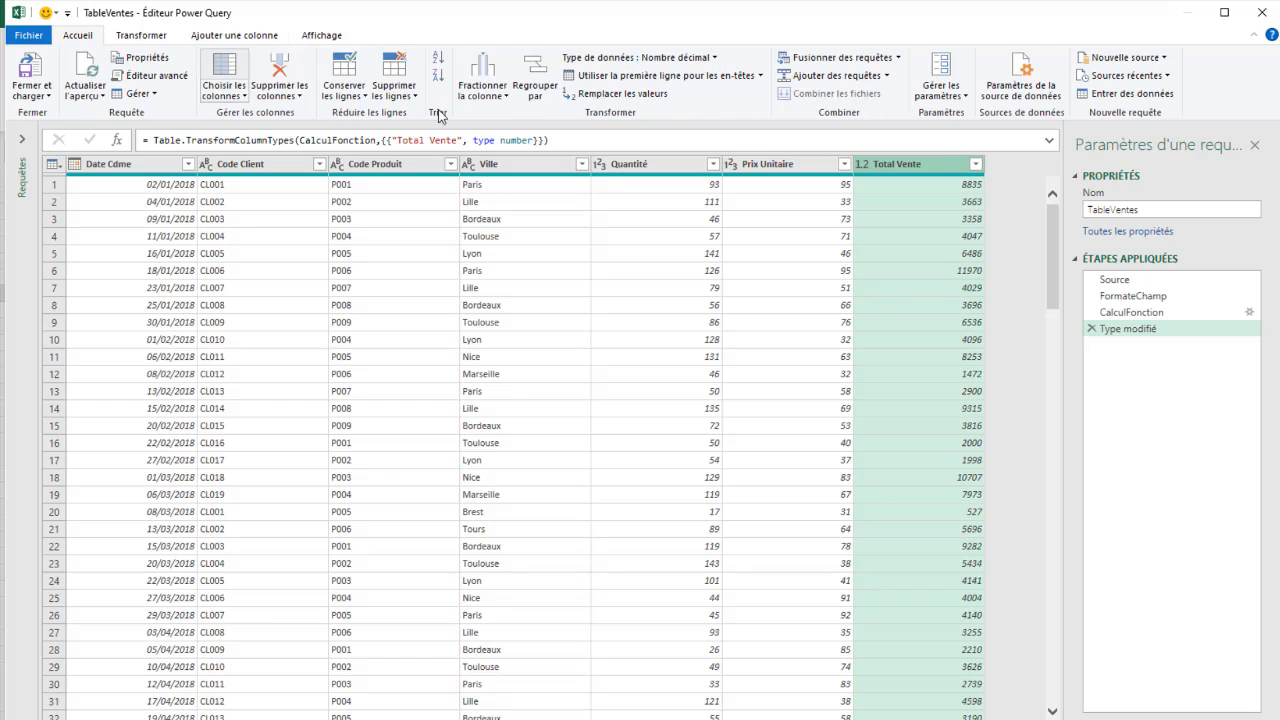
left_click(36, 98)
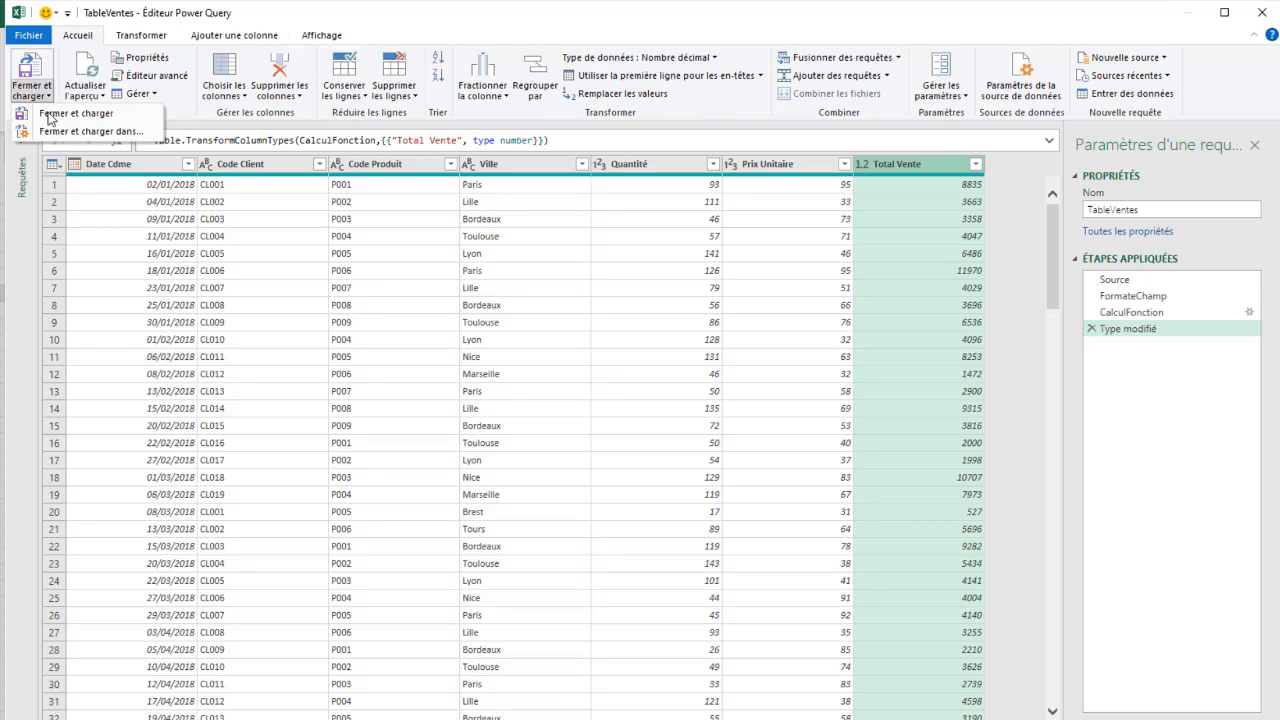
left_click(57, 130)
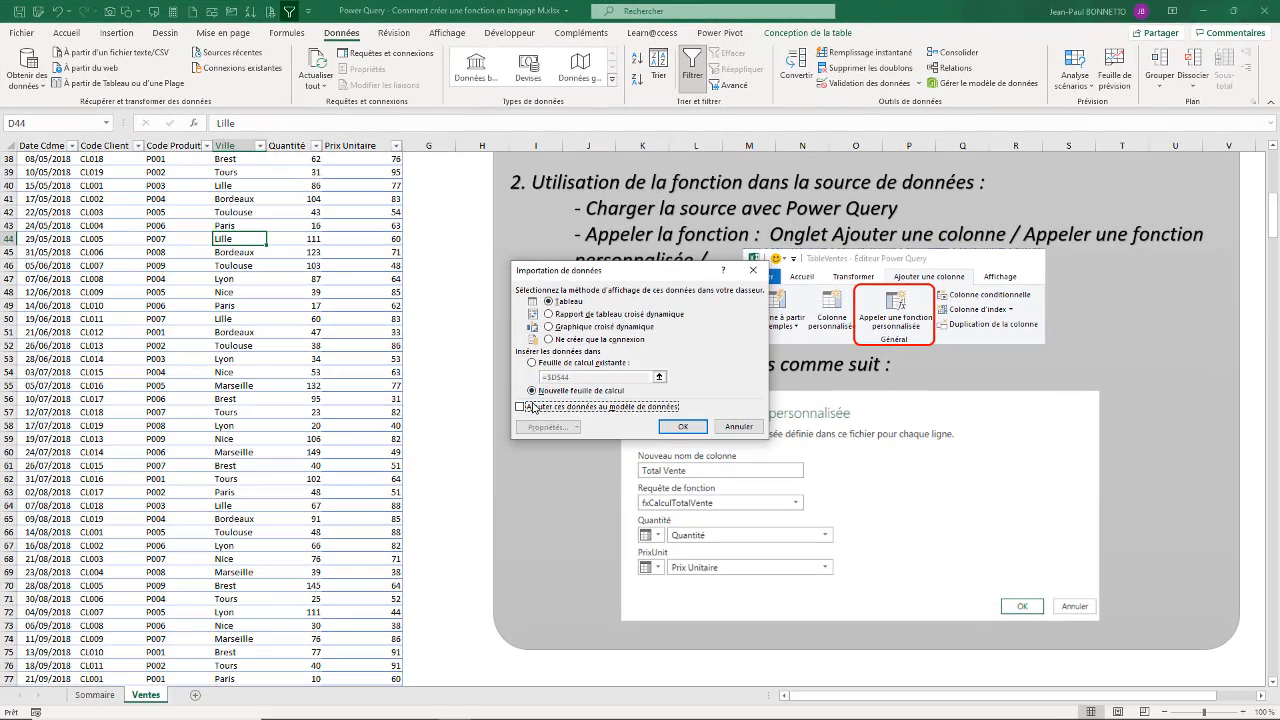
left_click(683, 426)
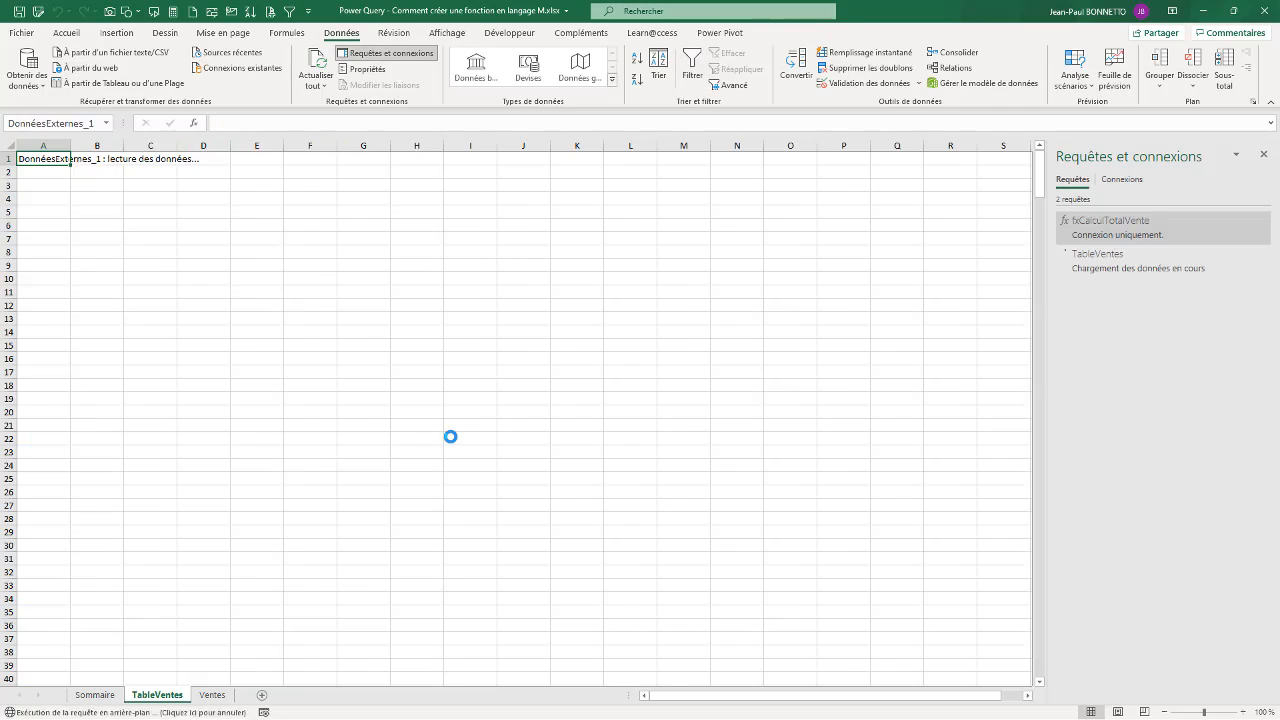
Step: Review the loaded table from first to last rows, checking the Total Vente values against Quantité and Prix Unitaire
left_click(395, 182)
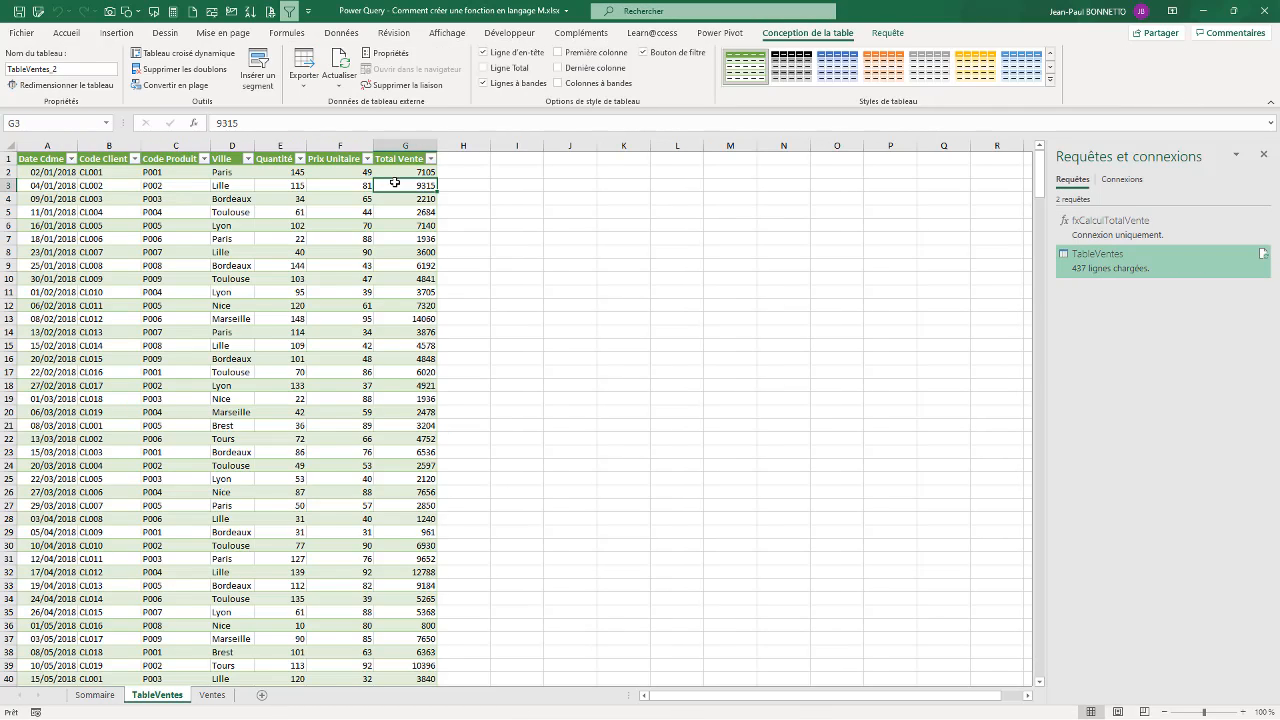
scroll(395, 182, "down", 20)
scroll(395, 181, "down", 20)
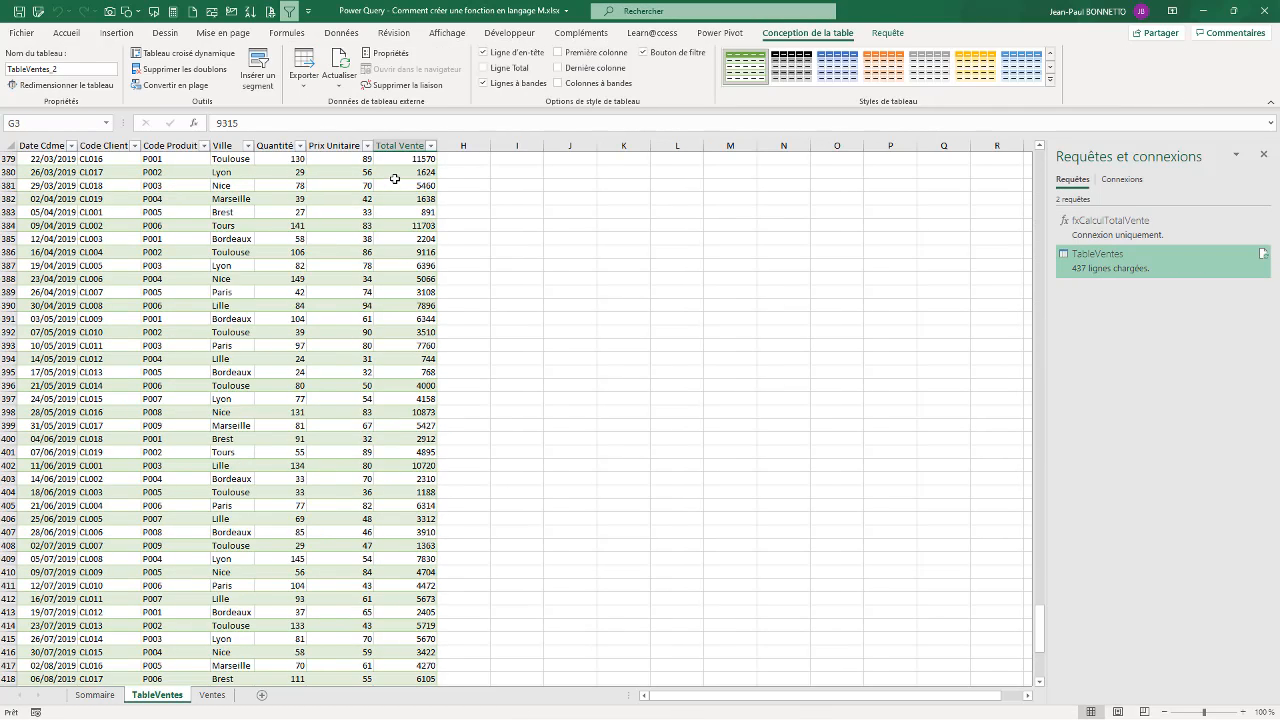
scroll(394, 178, "up", 20)
scroll(394, 178, "up", 20)
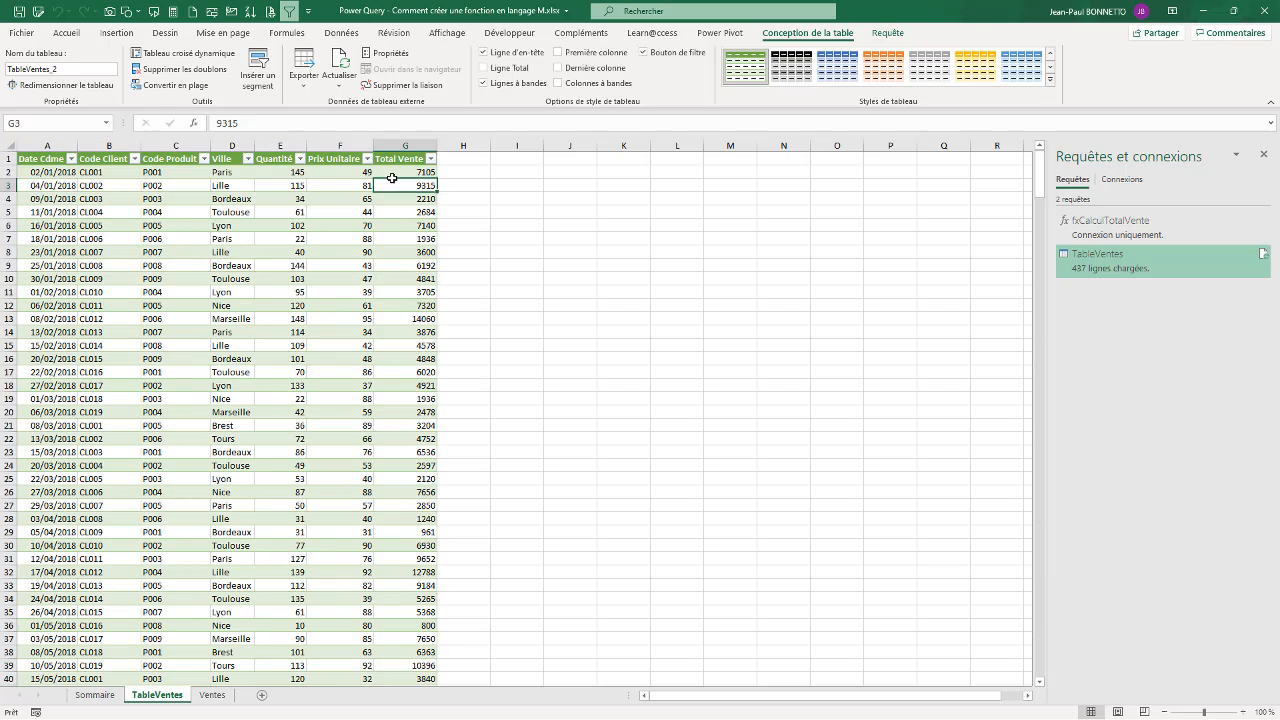
left_click(411, 198)
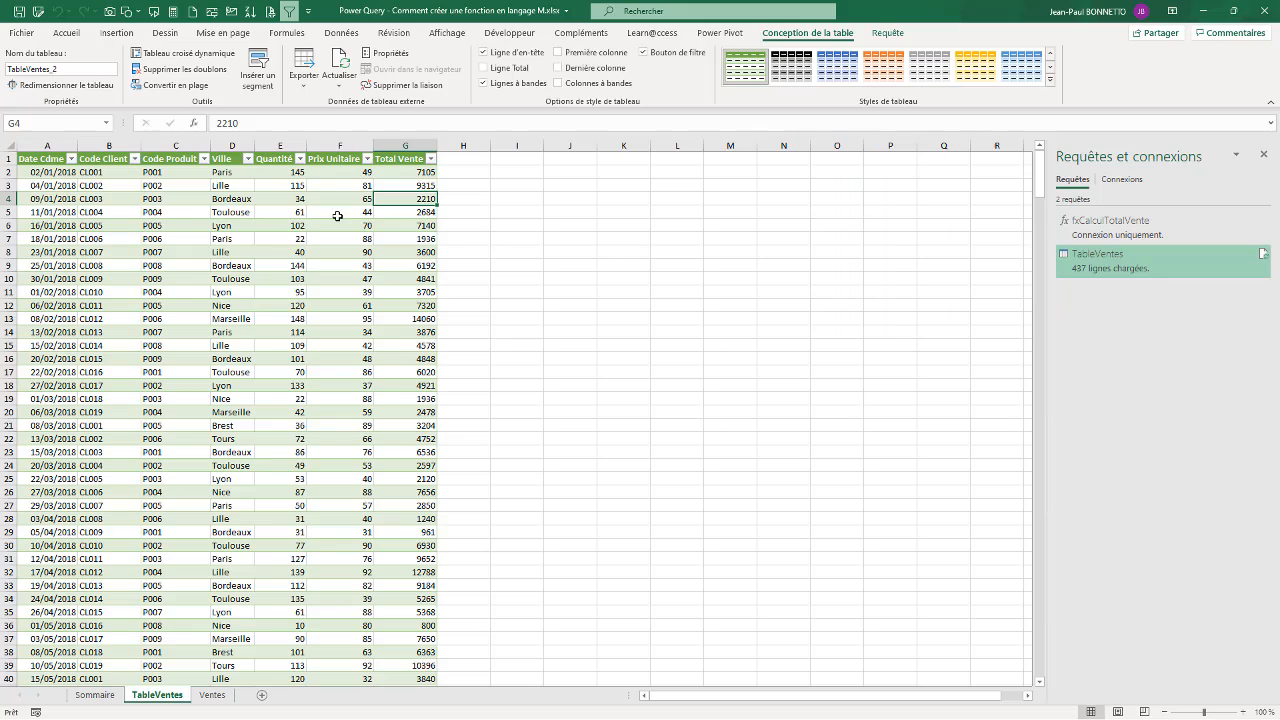
left_click(272, 210)
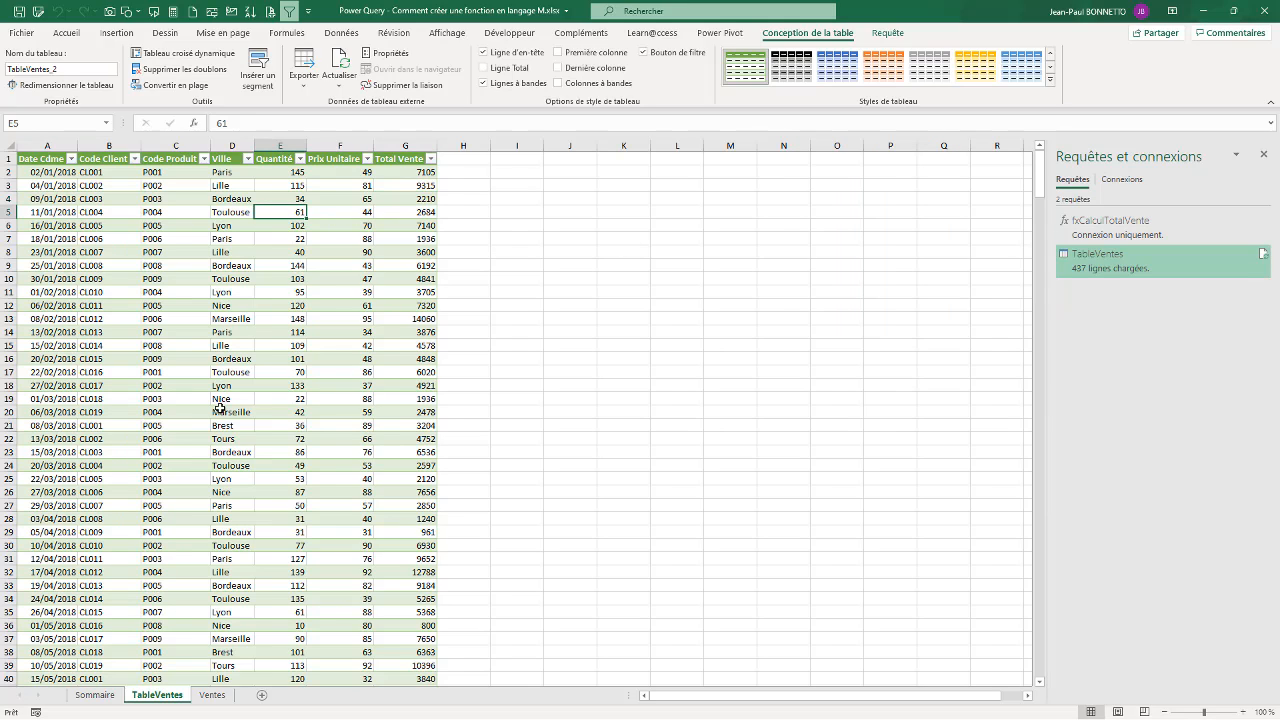
Step: Add a new row directly below the last record of the Ventes sheet's table with the date 20/10/2019
left_click(213, 695)
left_click(65, 411)
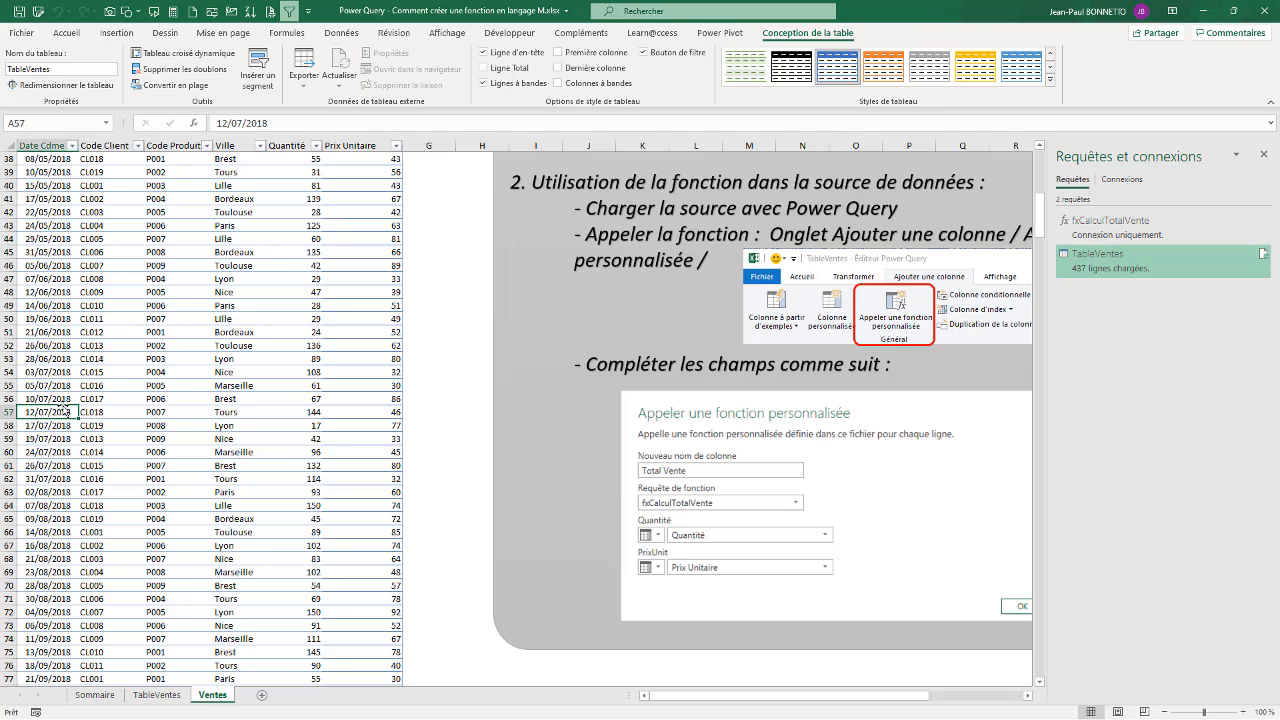
key("ctrl+Down")
key("Down")
key("Down")
key("Down")
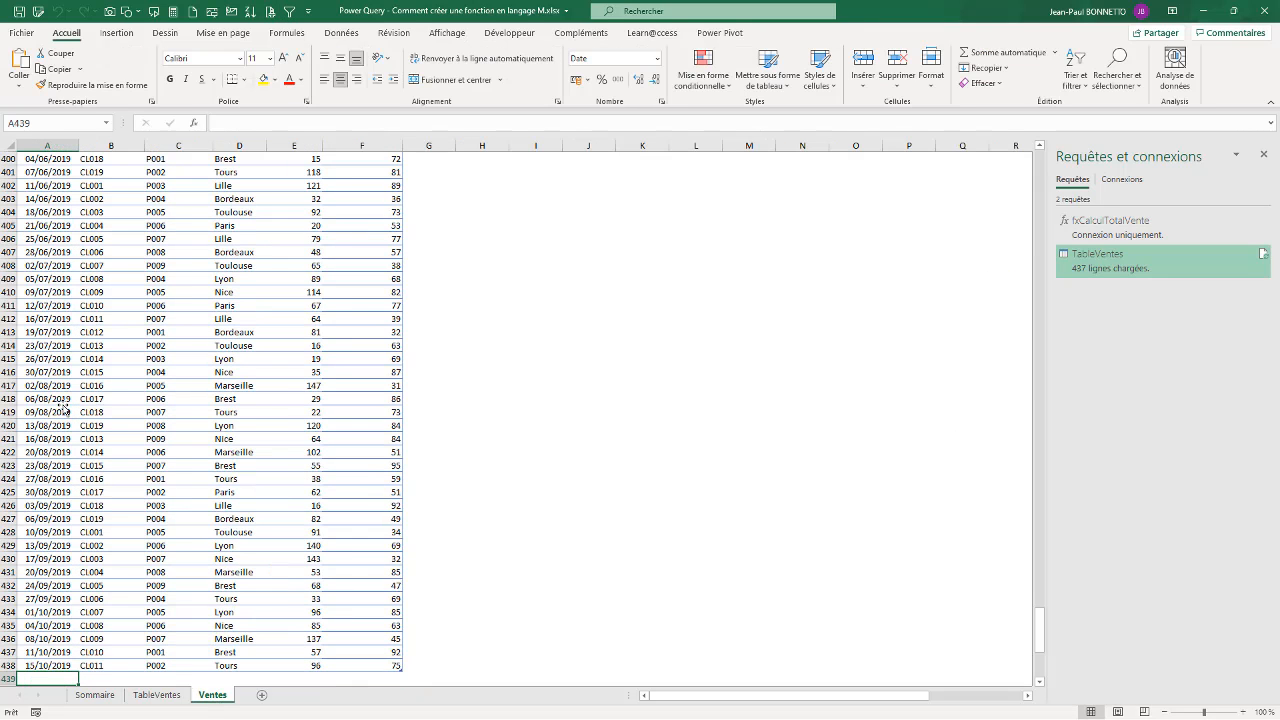
key("Up")
key("Up")
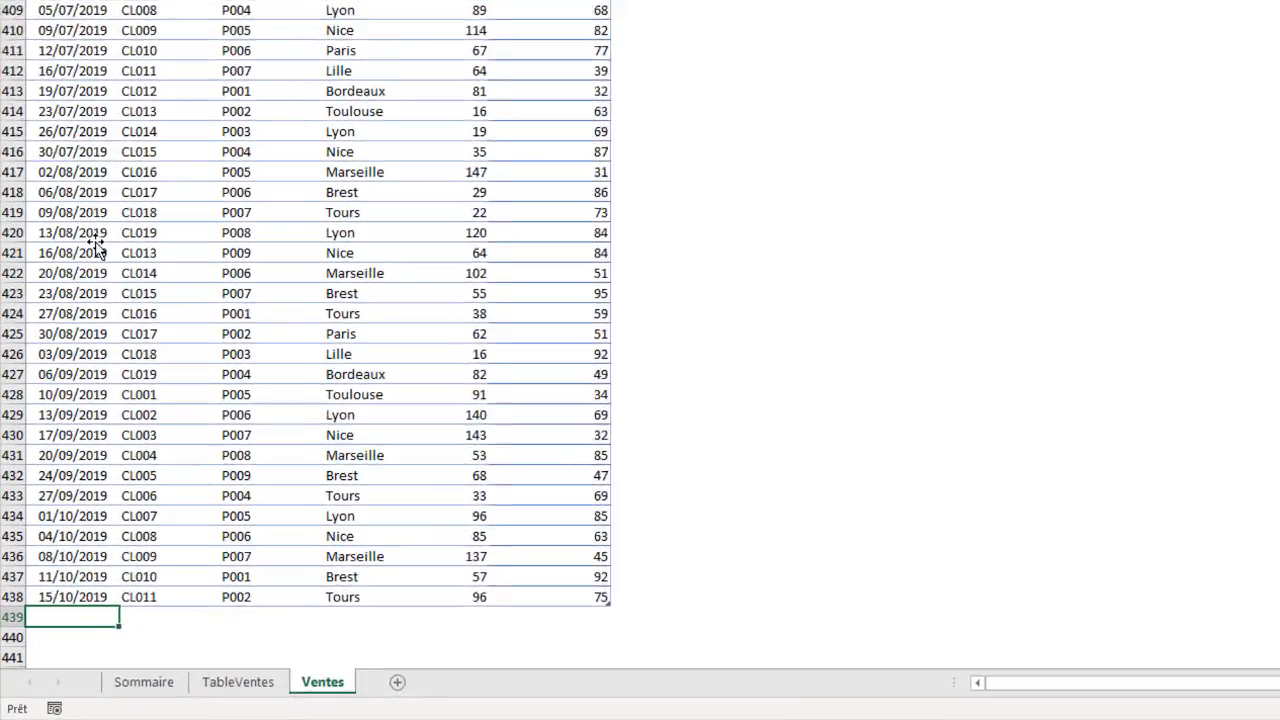
type("20")
key("BackSpace")
key("BackSpace")
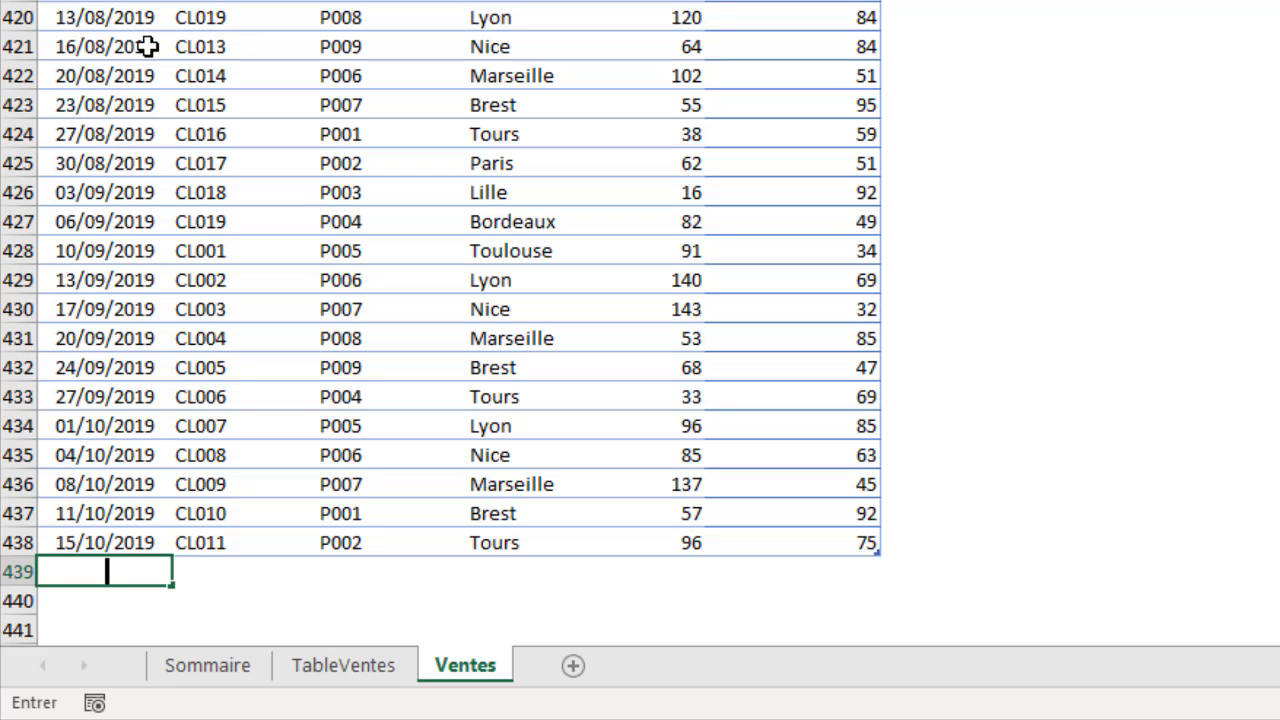
type("20/10/2019")
key("Tab")
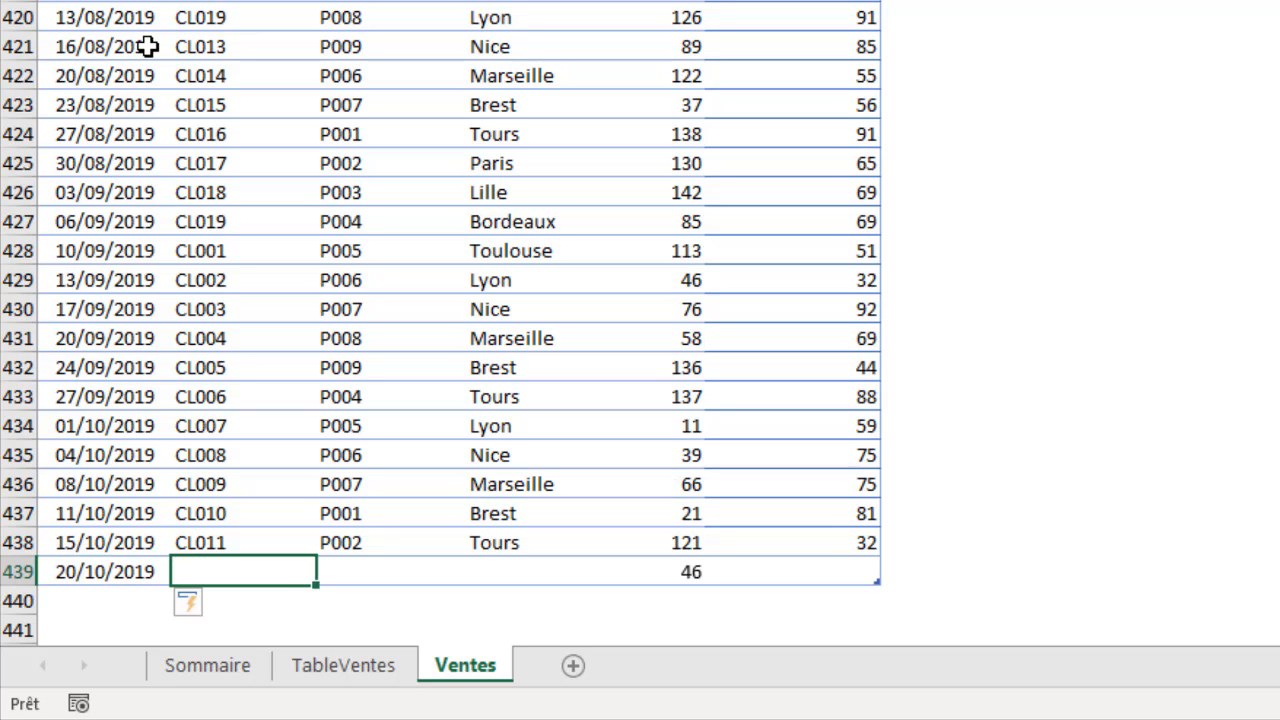
Step: Enter the client code in the Code Client column of the new row 439
type("Cl")
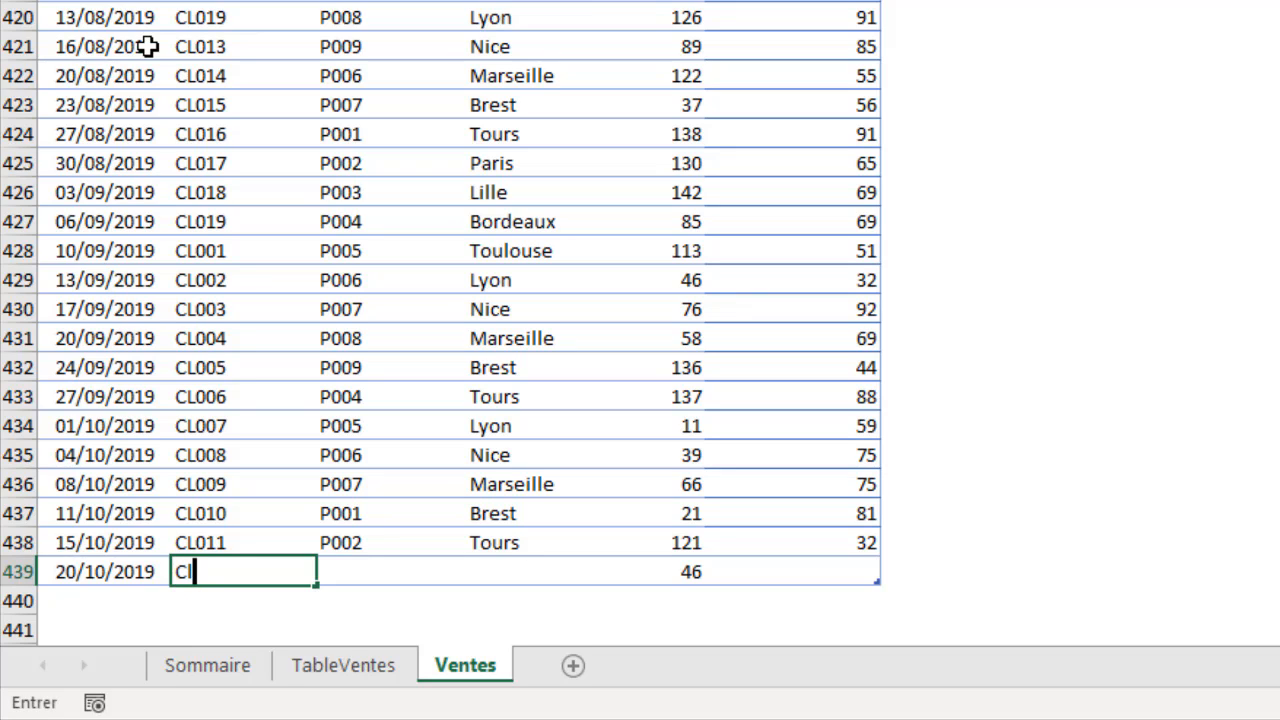
type("002")
key("BackSpace")
key("BackSpace")
type("12")
key("Tab")
Step: Fill in the new row with product code P010 and the city Rouen
type("P")
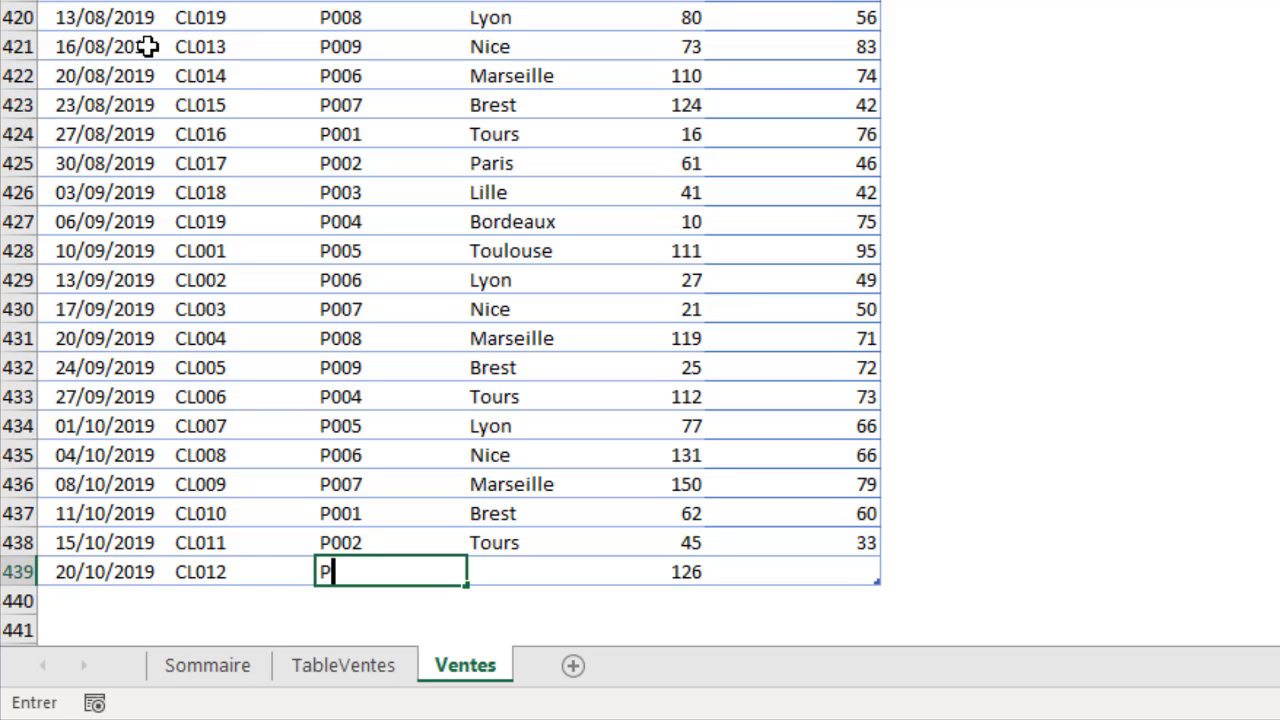
type("010")
key("Tab")
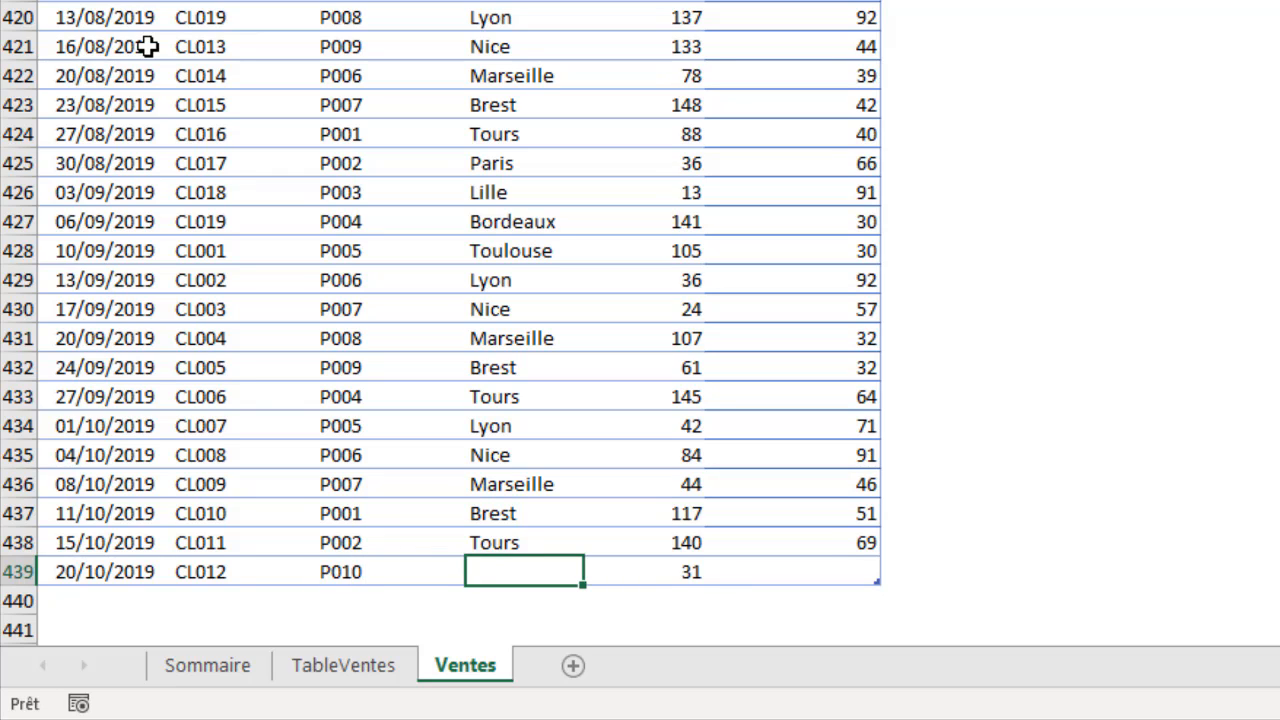
type("Rouen")
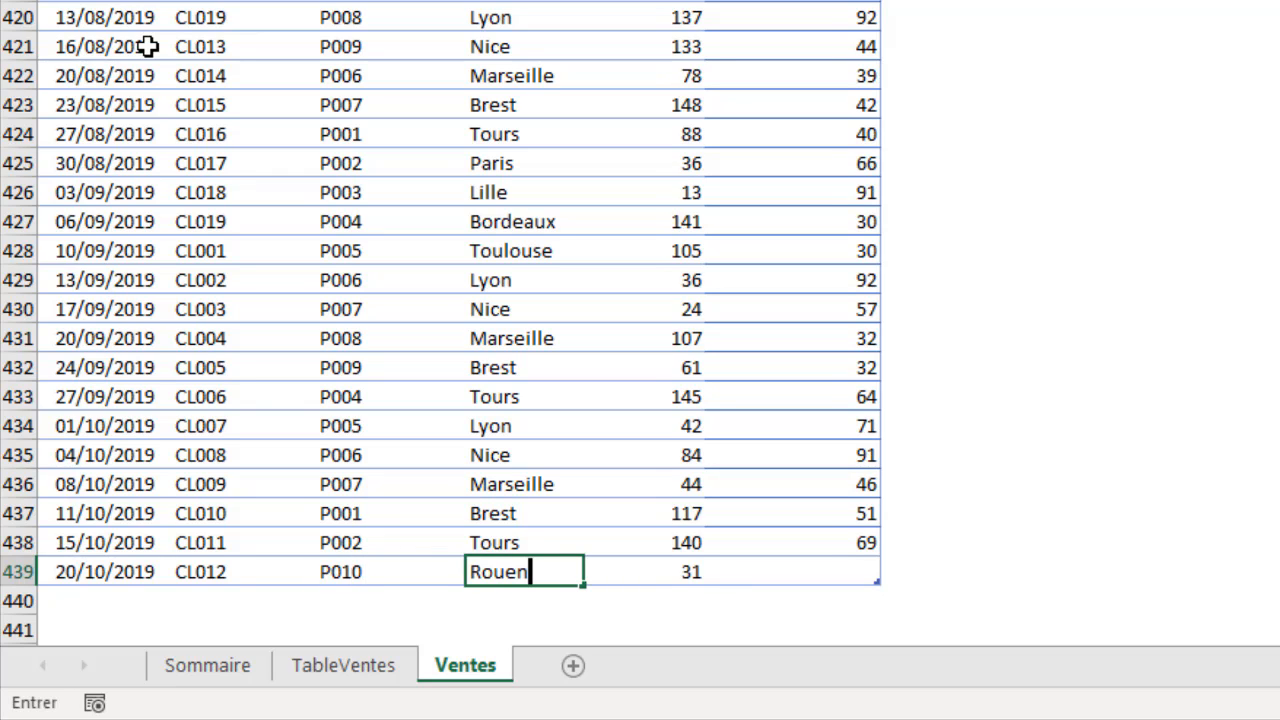
key("Tab")
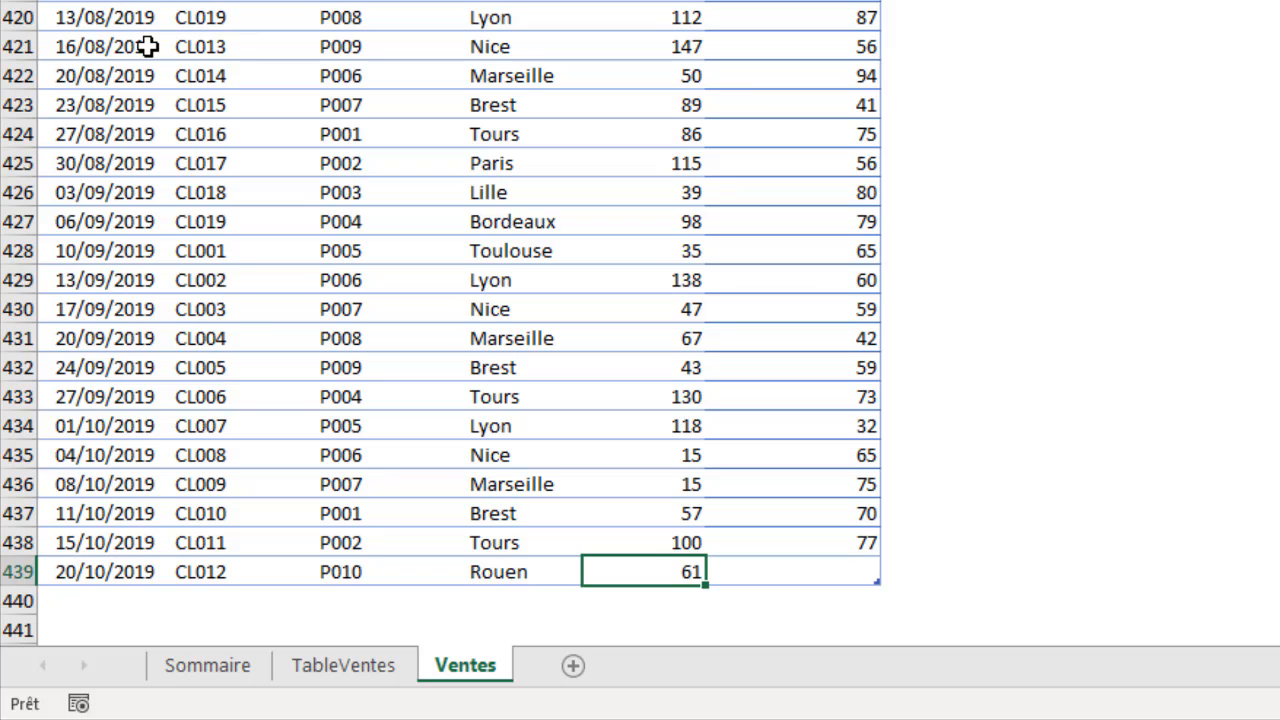
Step: Set the Prix Unitaire of the new Rouen record in row 439 to 100
key("Tab")
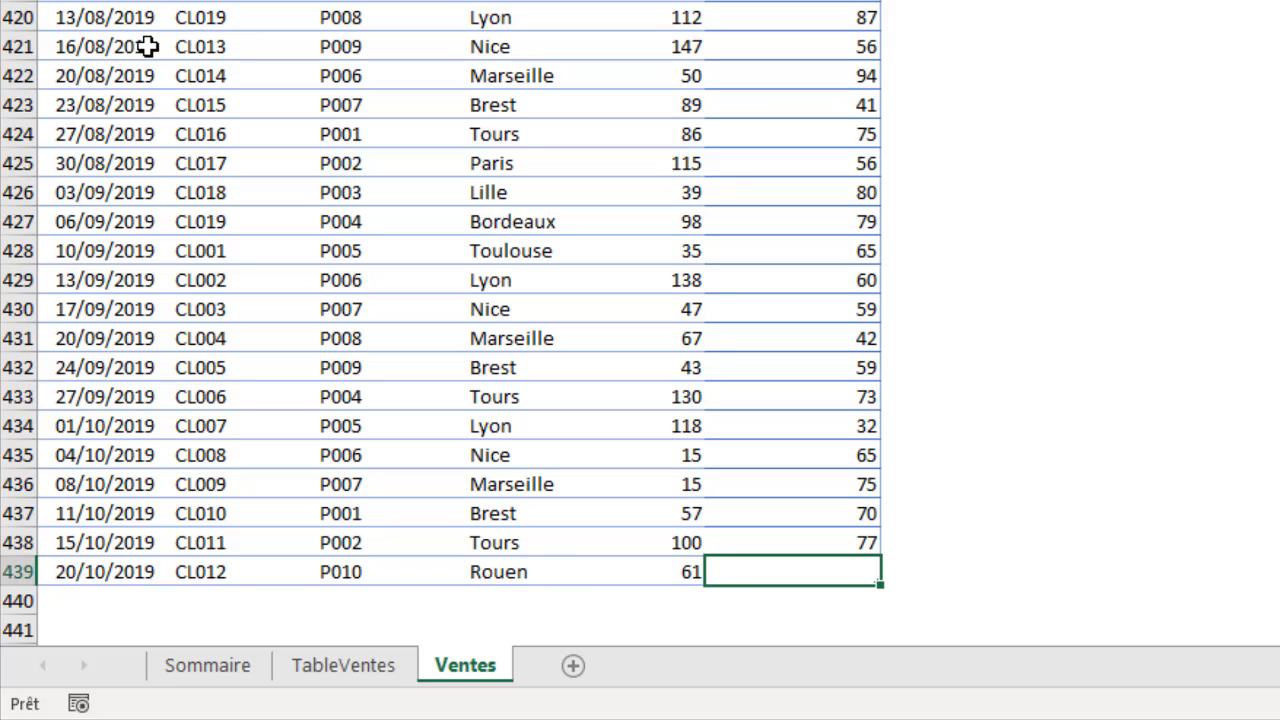
type("100")
key("ctrl+Return")
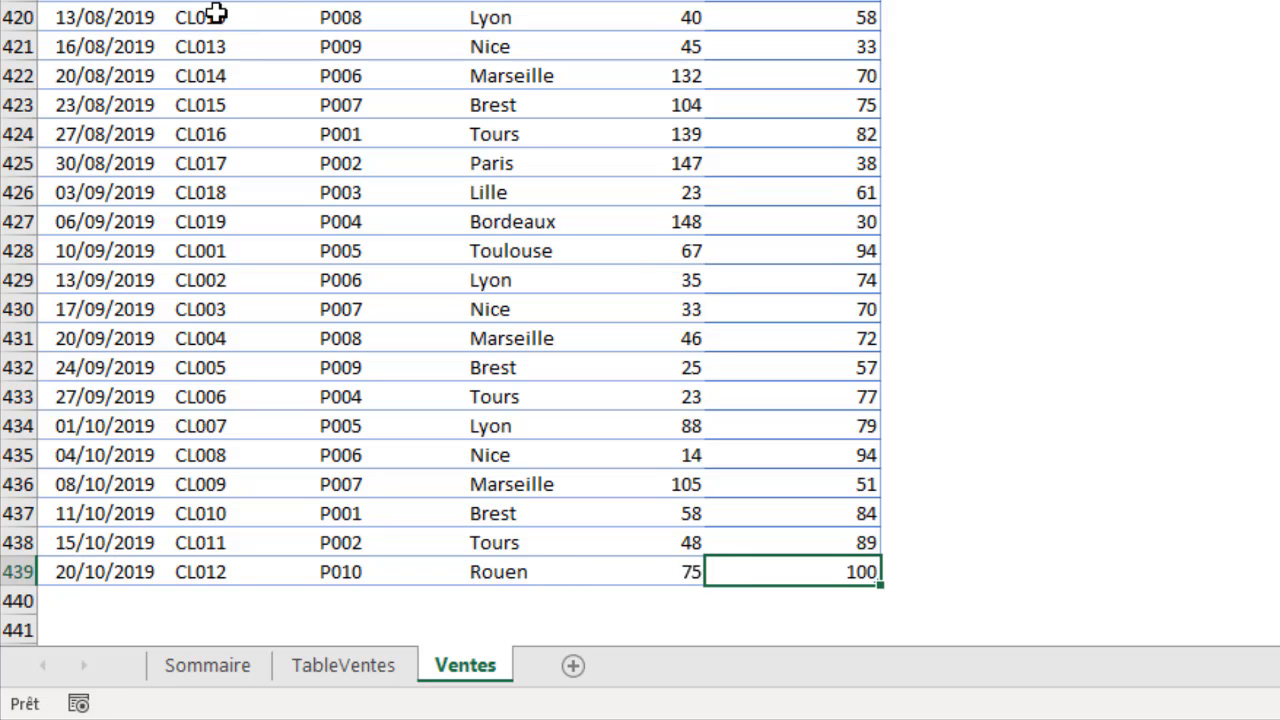
key("Tab")
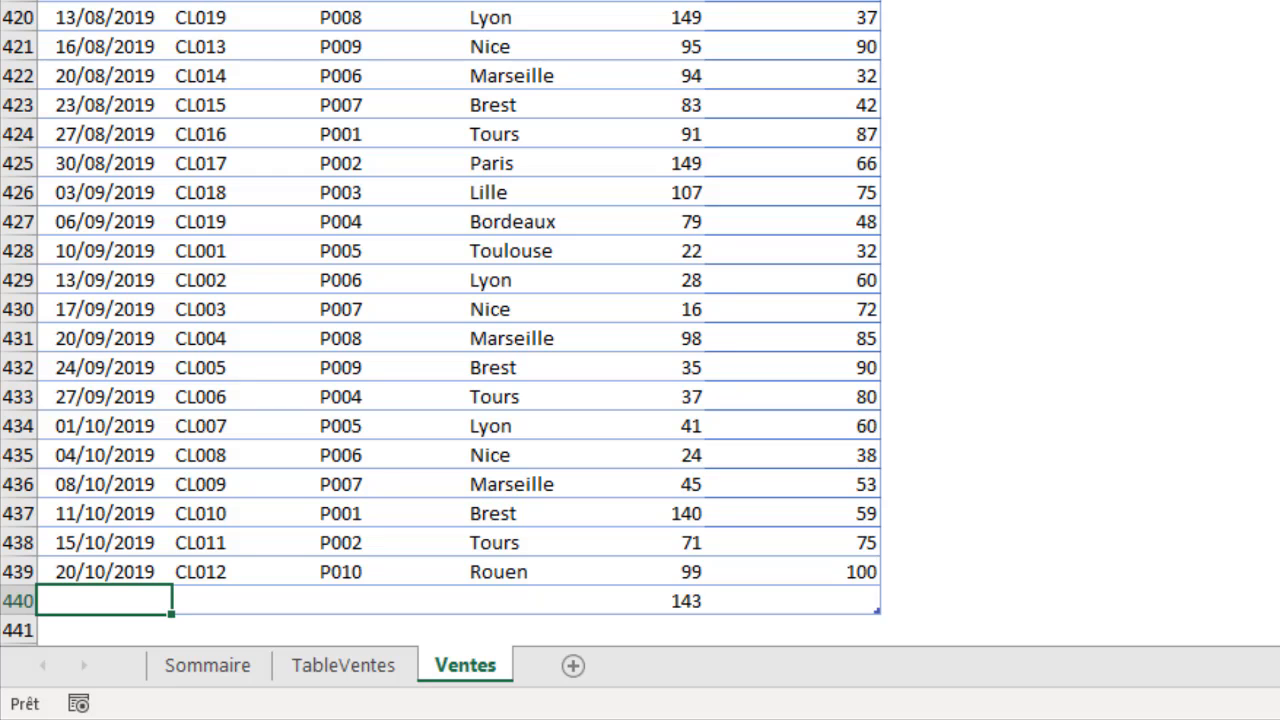
Step: Delete the extra row 440 without a date or product code from the end of the Ventes sheet's table
left_click(343, 590)
right_click(345, 590)
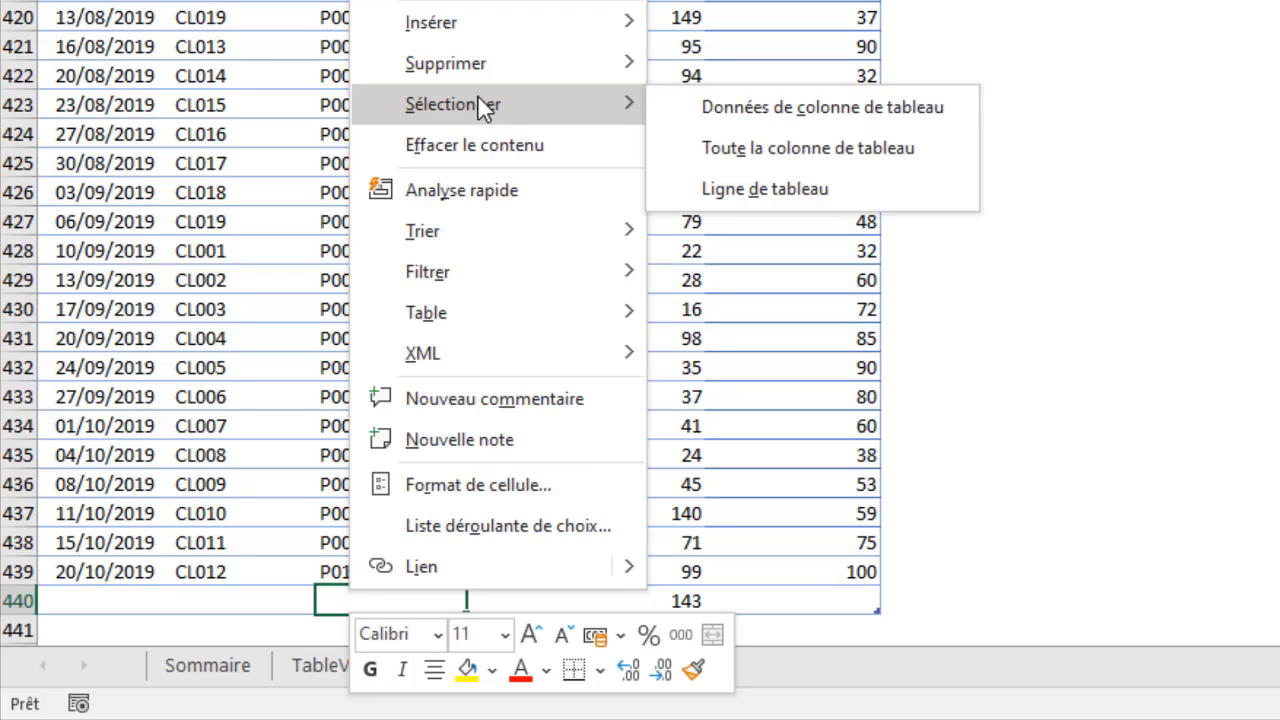
mouse_move(471, 68)
left_click(730, 113)
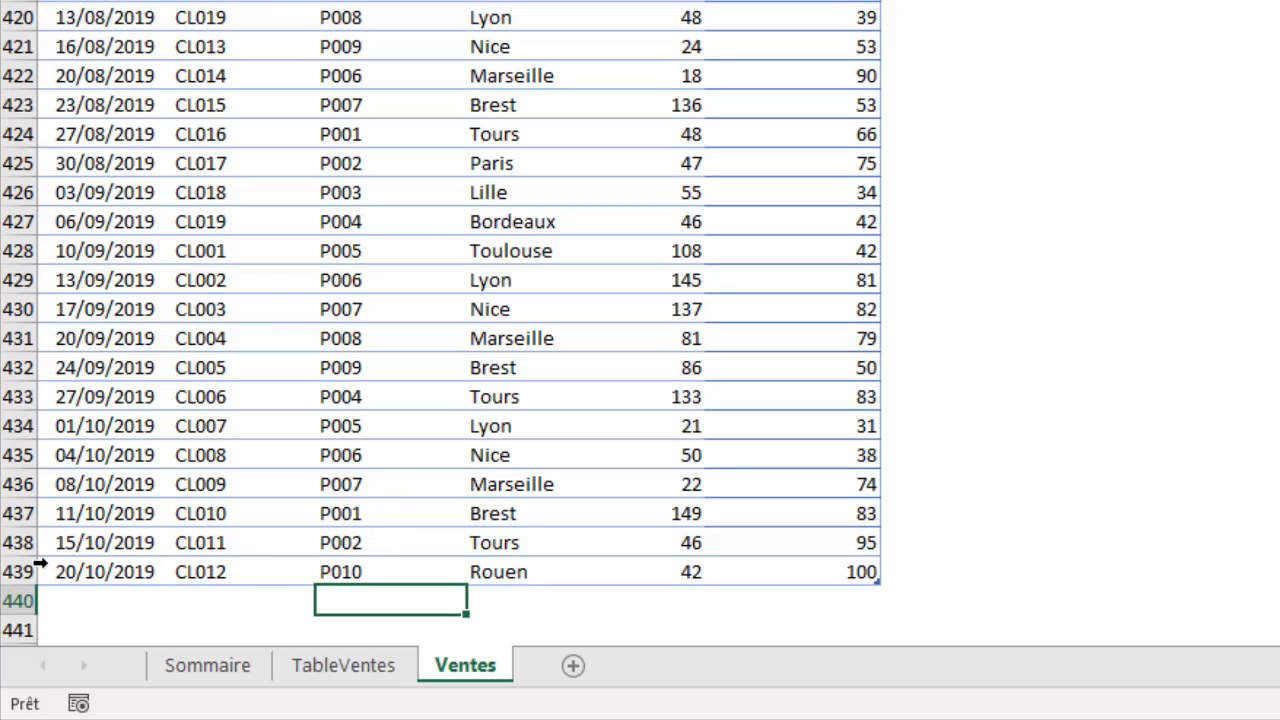
Step: Refresh the loaded table on the TableVentes sheet and check the Total Vente of the added Rouen record
left_click(355, 668)
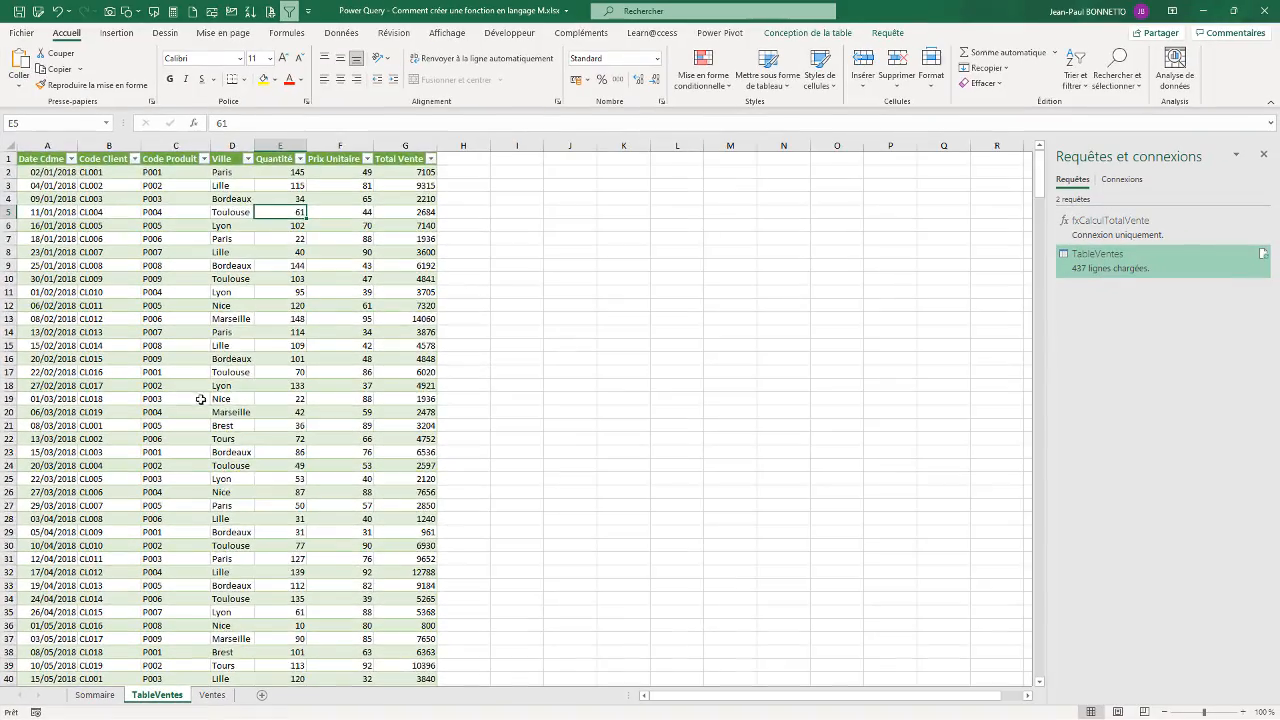
scroll(244, 402, "down", 20)
scroll(244, 402, "up", 18)
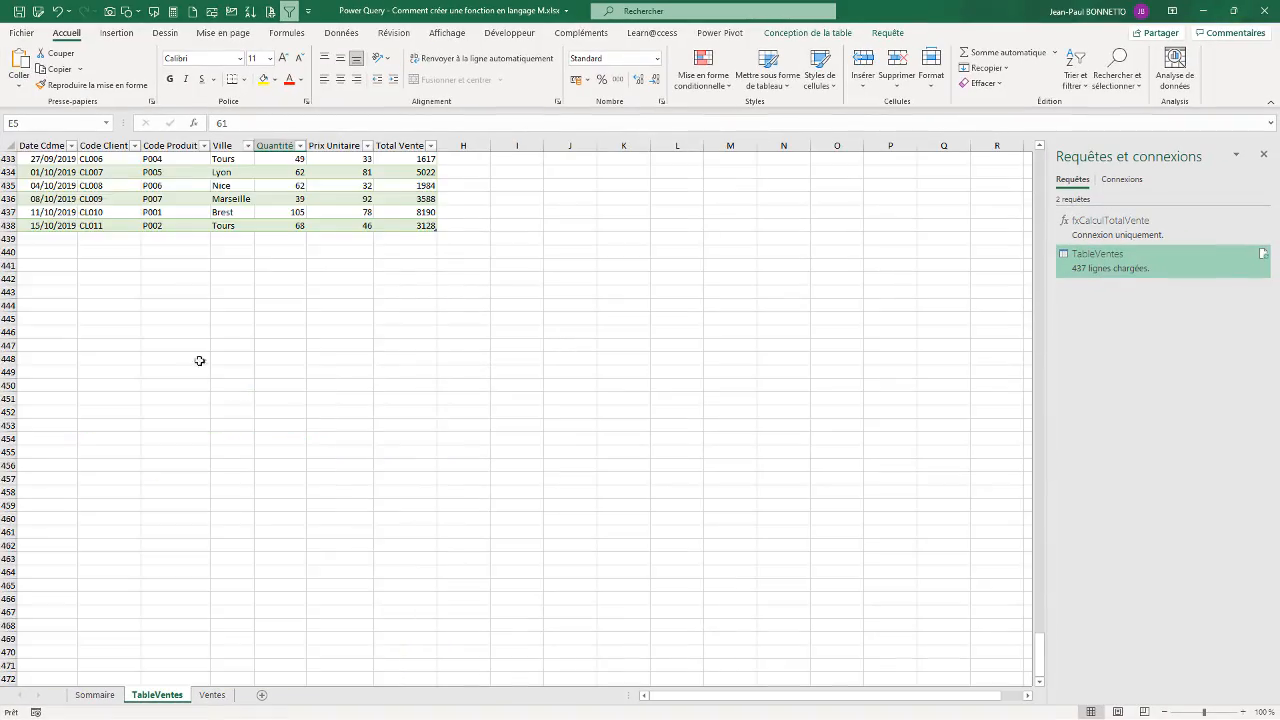
scroll(373, 340, "up", 12)
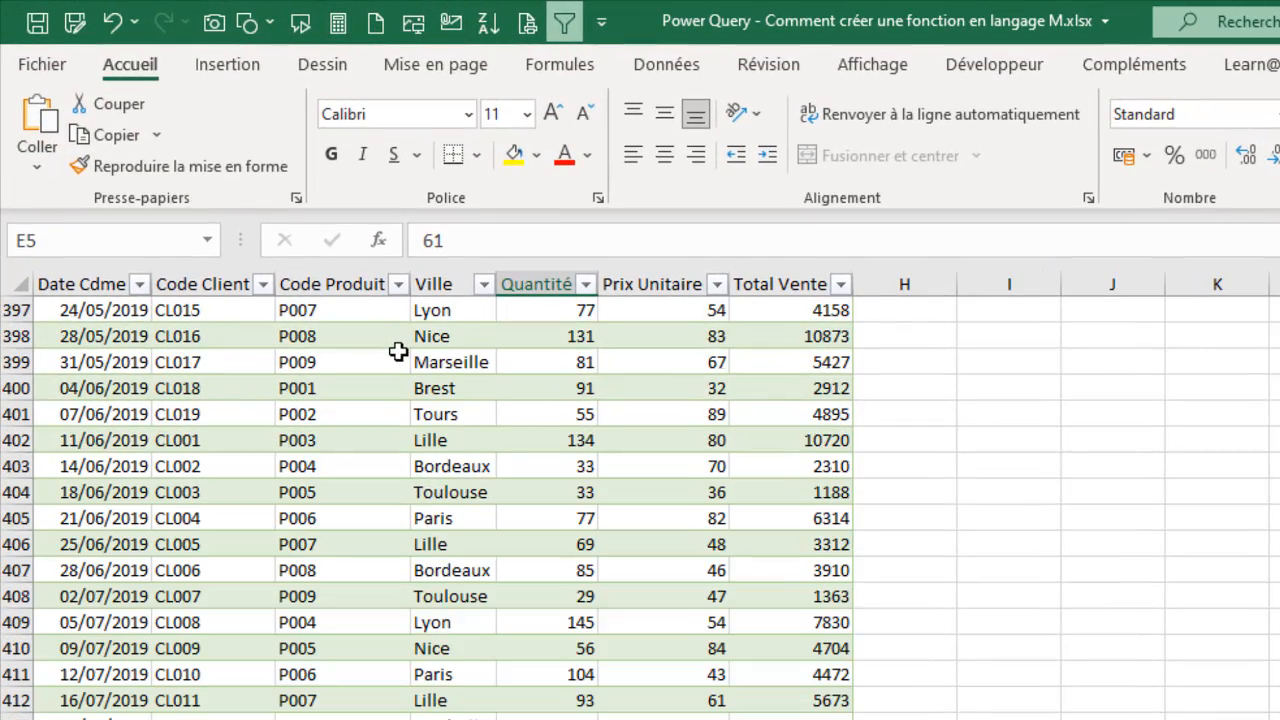
scroll(392, 360, "down", 6)
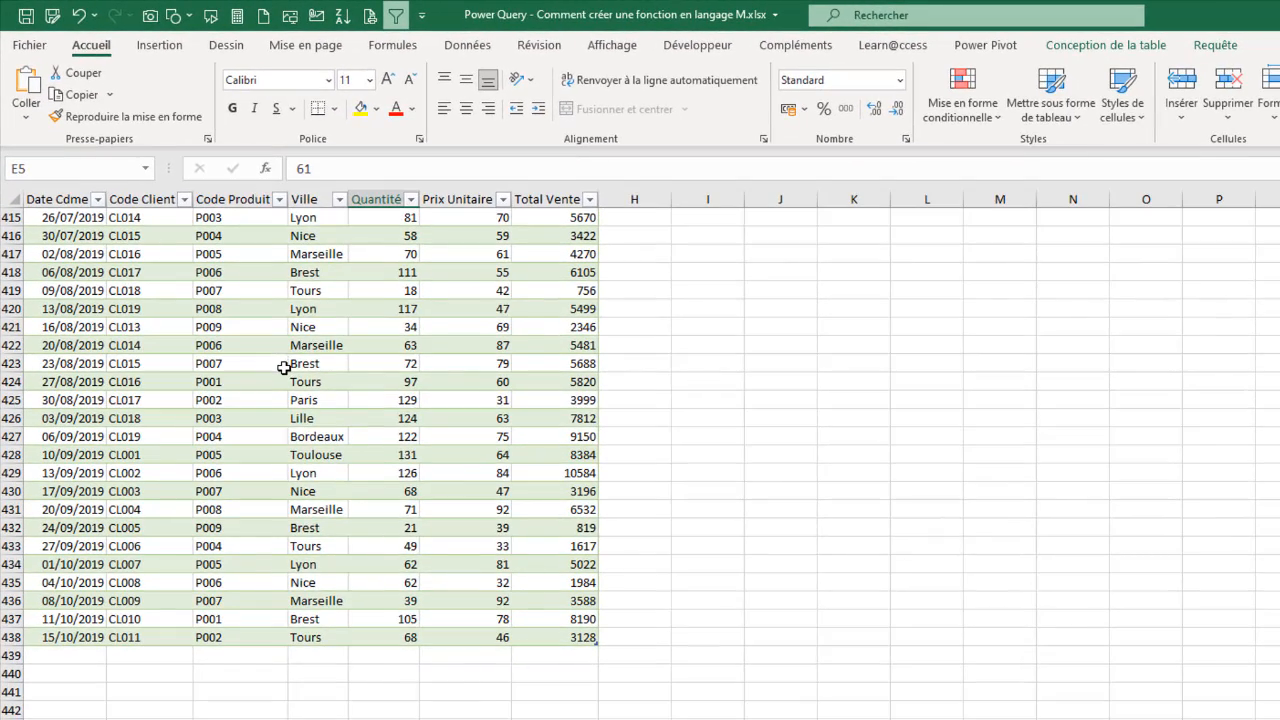
right_click(370, 477)
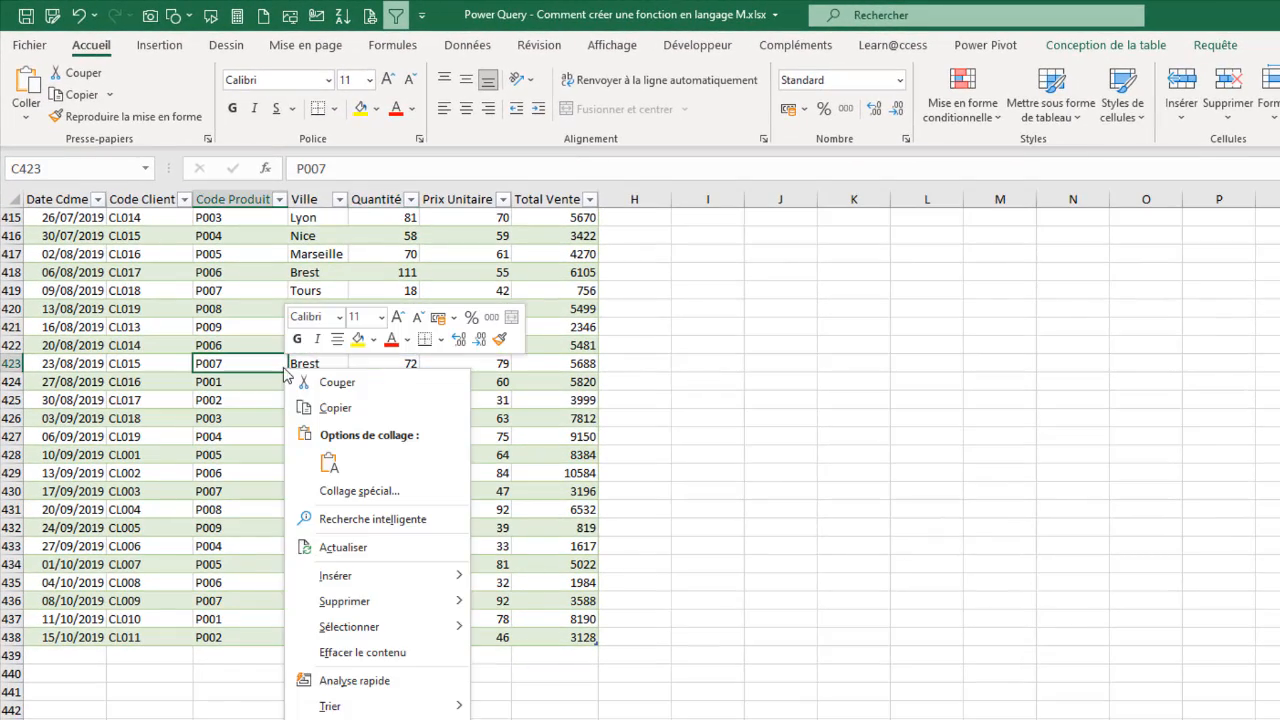
left_click(345, 547)
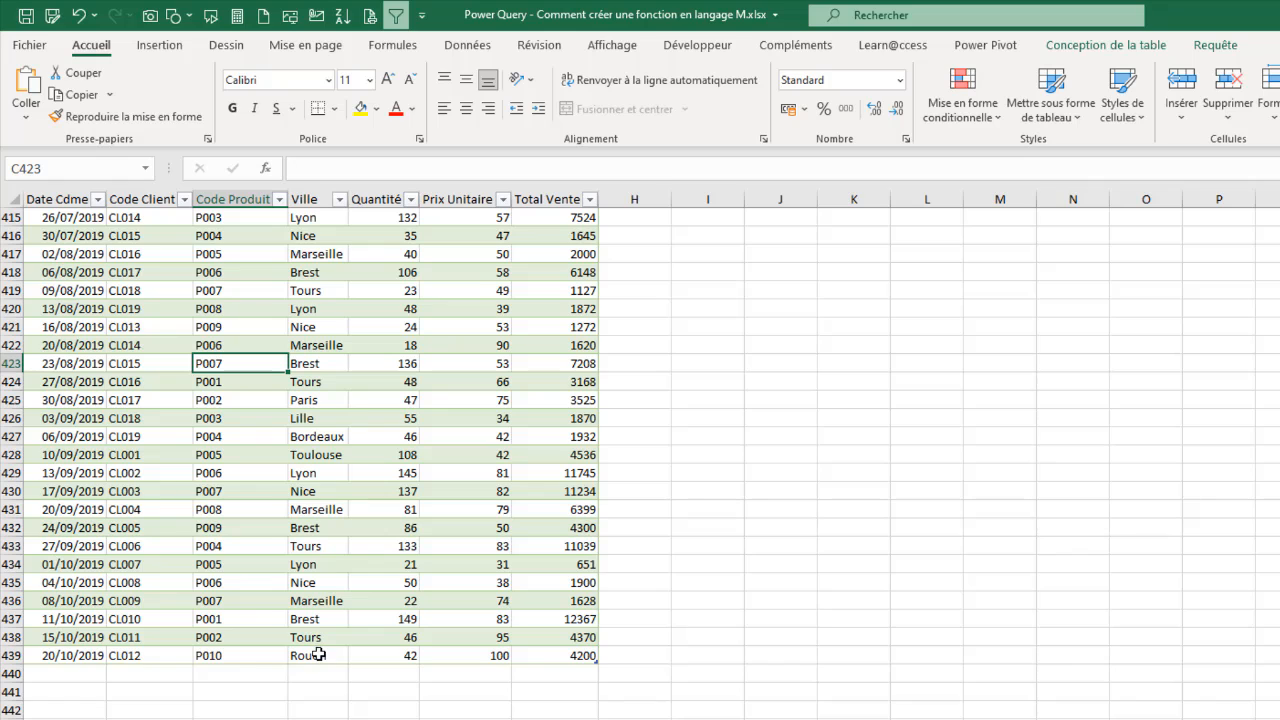
left_click(584, 655)
left_click(384, 358)
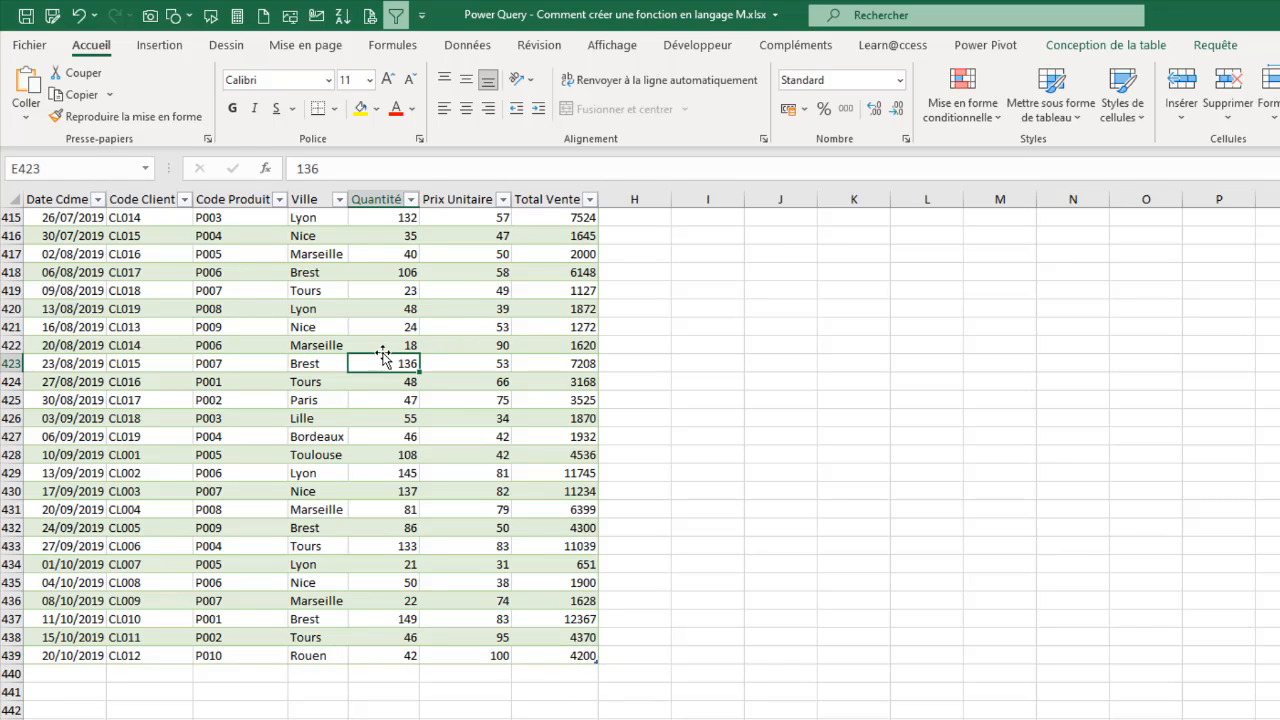
Step: Return to the Sommaire sheet and close the Requêtes et connexions pane
scroll(384, 358, "up", 20)
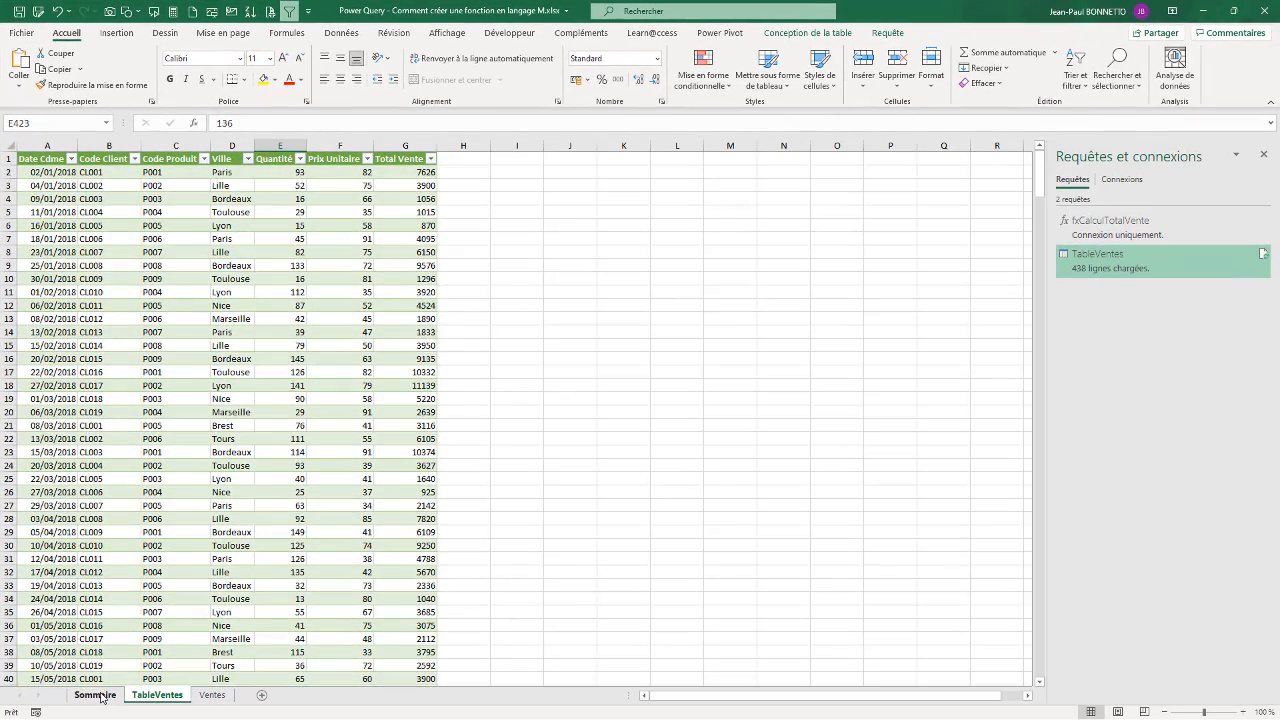
left_click(95, 695)
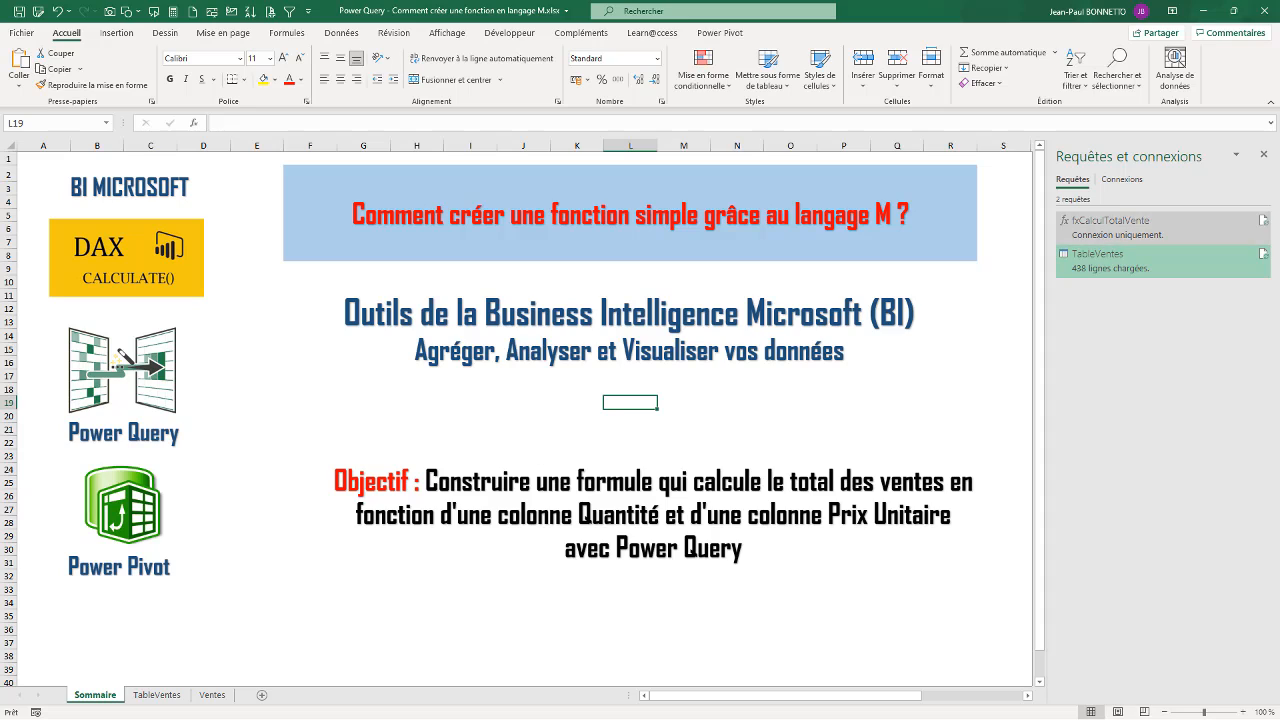
left_click(1263, 154)
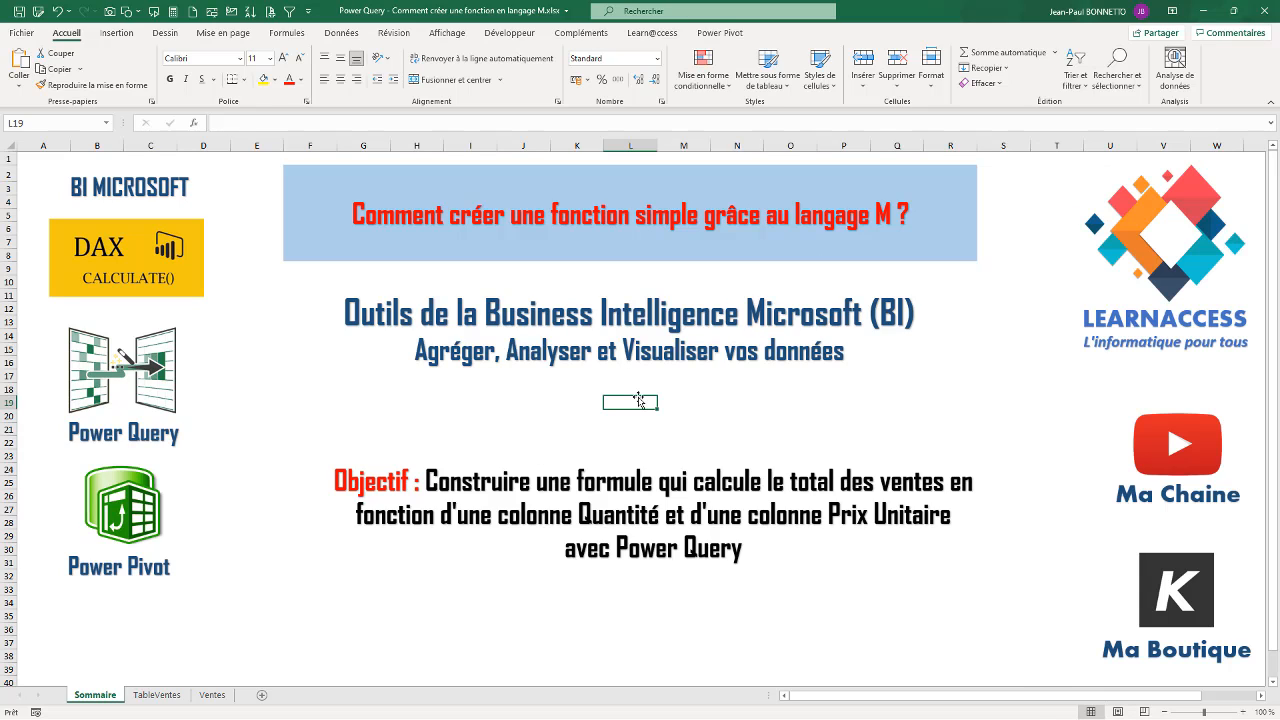